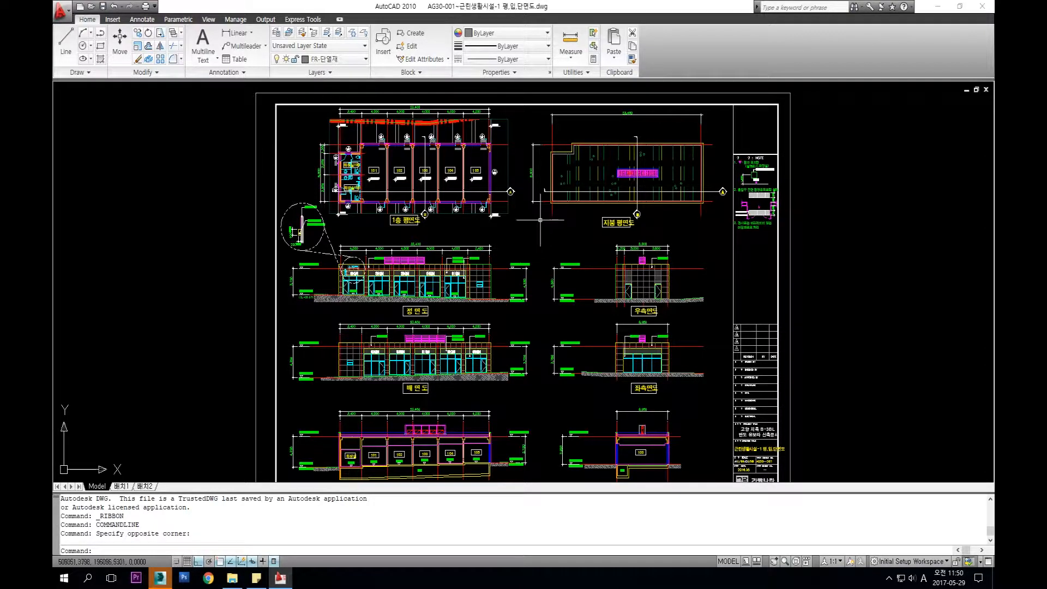
Switch to 3ds Max and open the recent scene 근린생활1.max
middle_drag(502, 244, 502, 238)
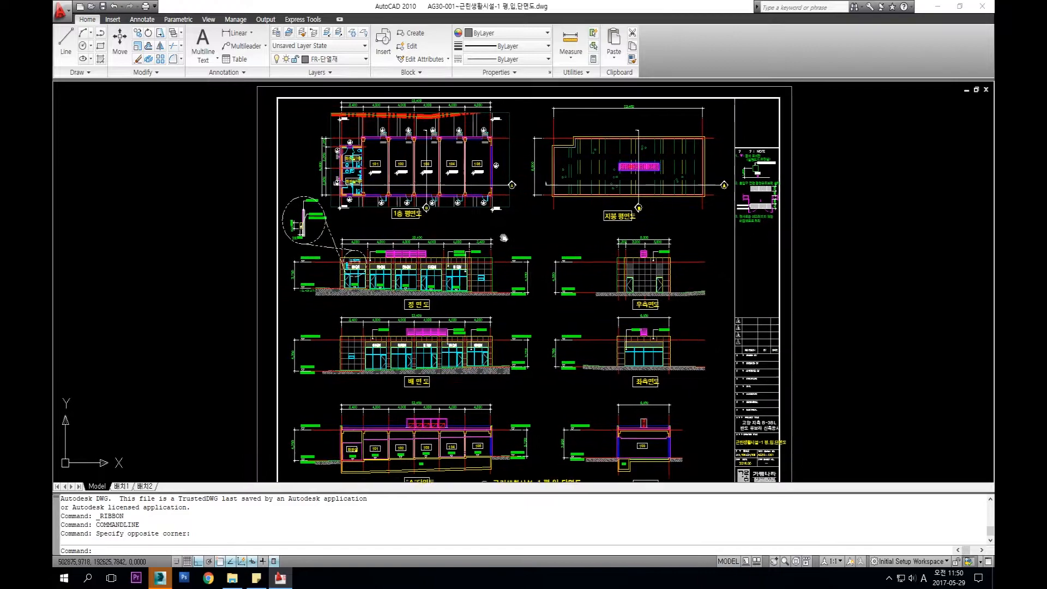
click(160, 578)
click(79, 125)
click(64, 16)
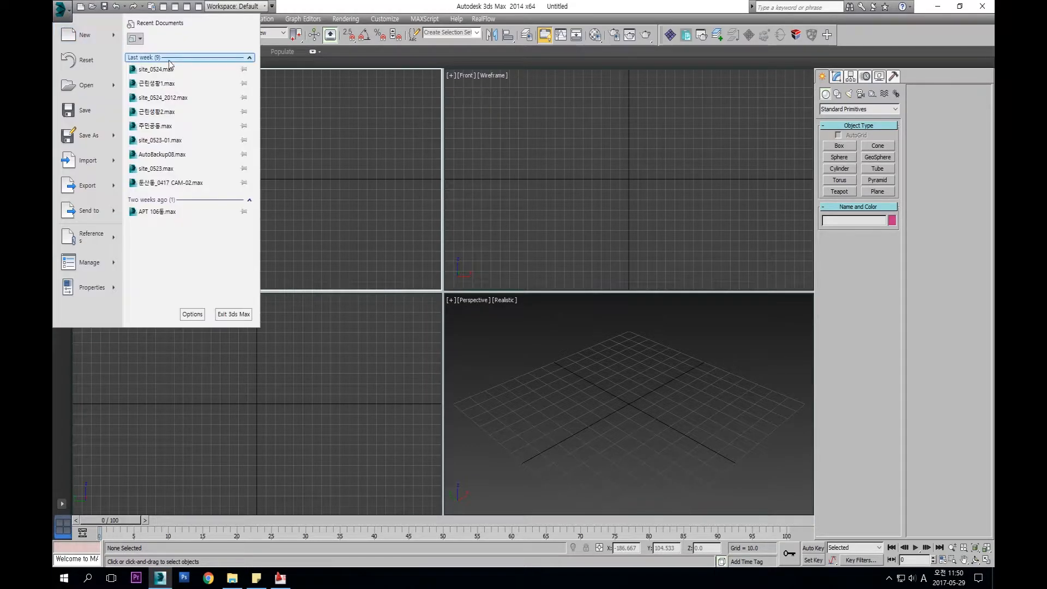
click(157, 84)
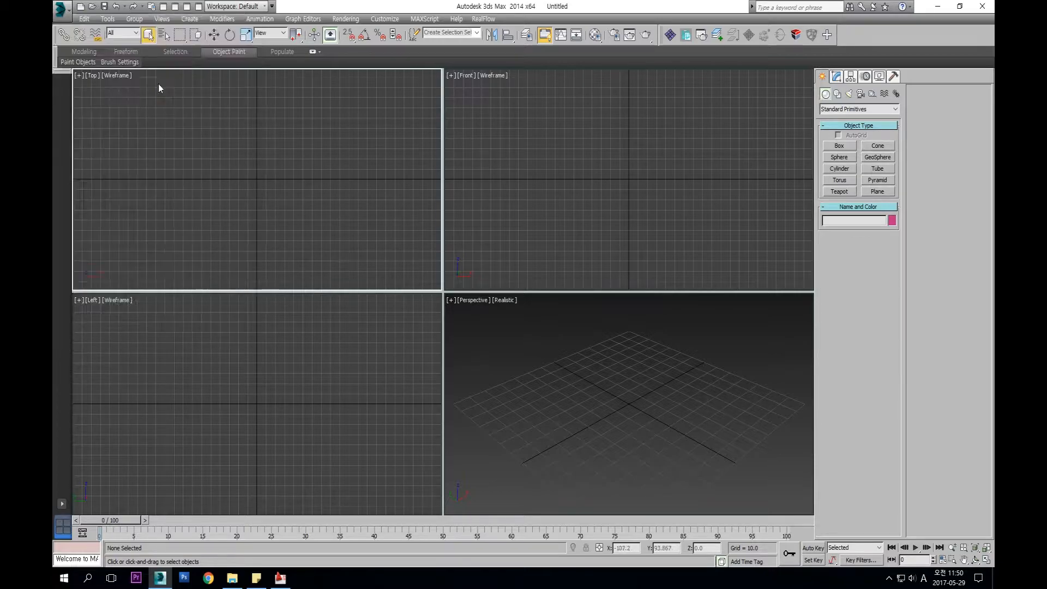
Switch to AutoCAD and examine the floor plan, roof plan, elevations and sections on the 근린생활시설-1 drawing sheet
middle_drag(416, 392, 367, 322)
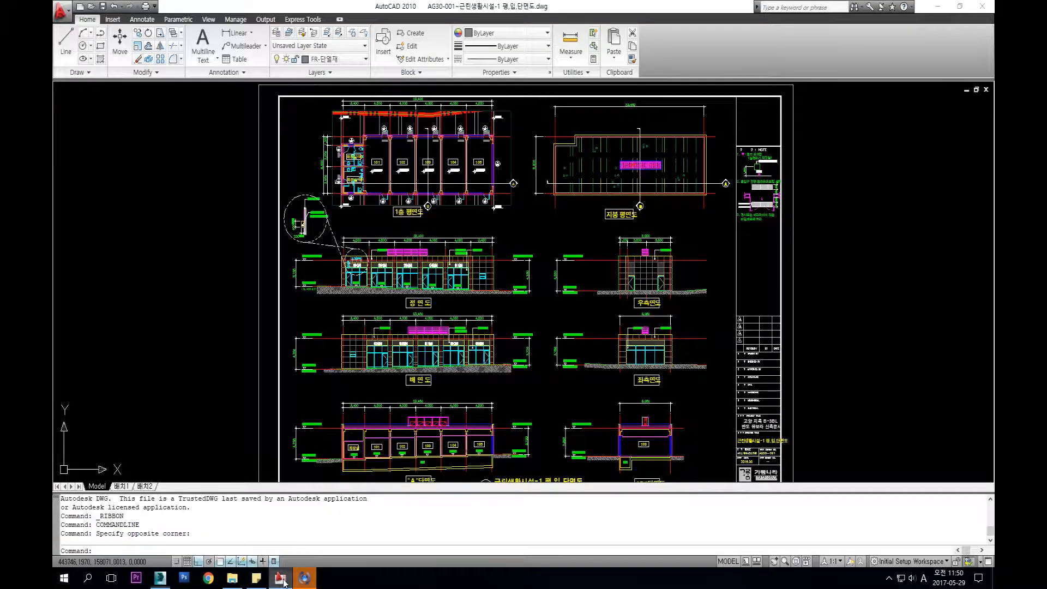
click(280, 578)
middle_drag(492, 277, 470, 276)
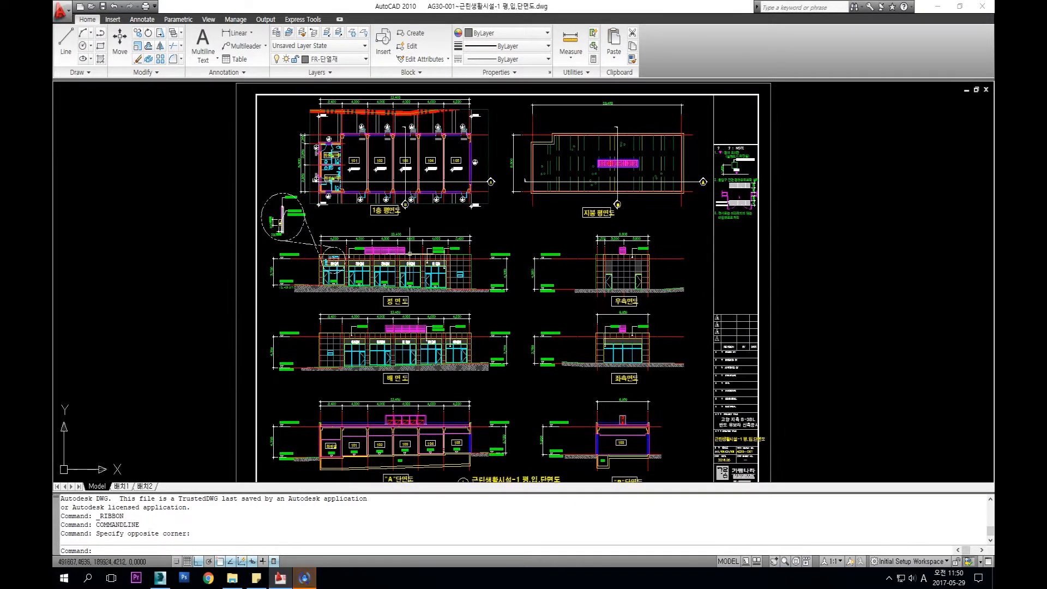
mouse_move(546, 201)
middle_down()
mouse_move(549, 212)
mouse_move(543, 201)
middle_up()
scroll(436, 180, up, 4)
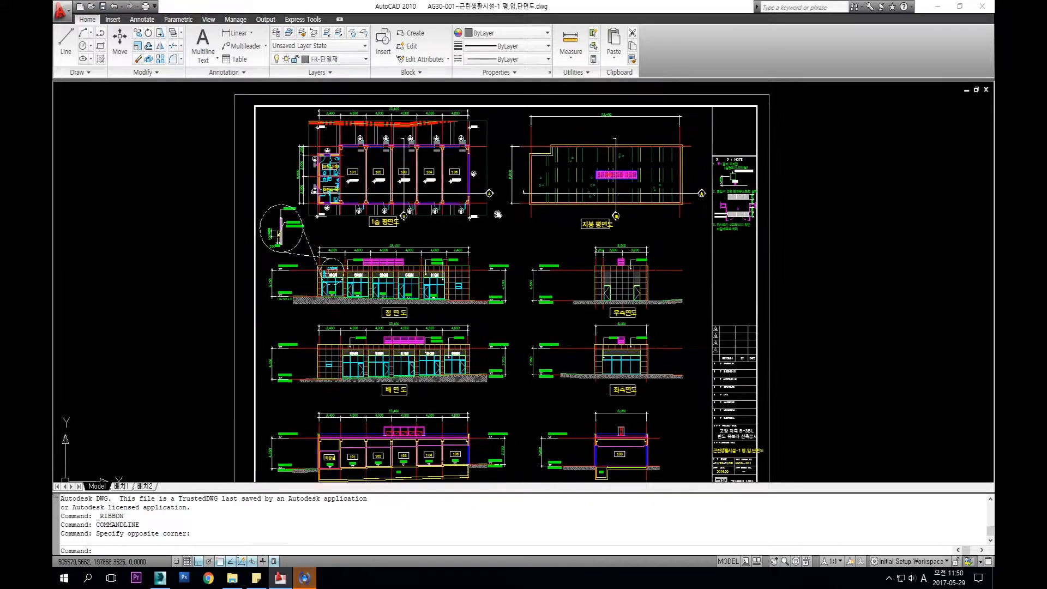
scroll(435, 178, down, 6)
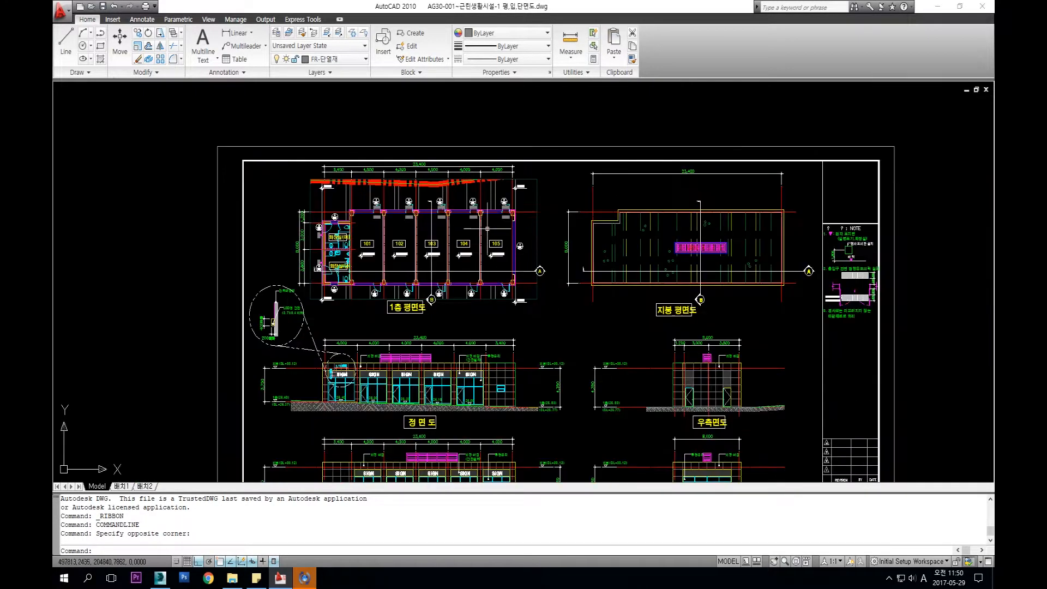
middle_drag(763, 216, 684, 202)
mouse_move(447, 281)
middle_down()
mouse_move(518, 195)
mouse_move(521, 262)
middle_up()
scroll(361, 267, up, 4)
middle_drag(385, 217, 402, 309)
scroll(382, 308, down, 3)
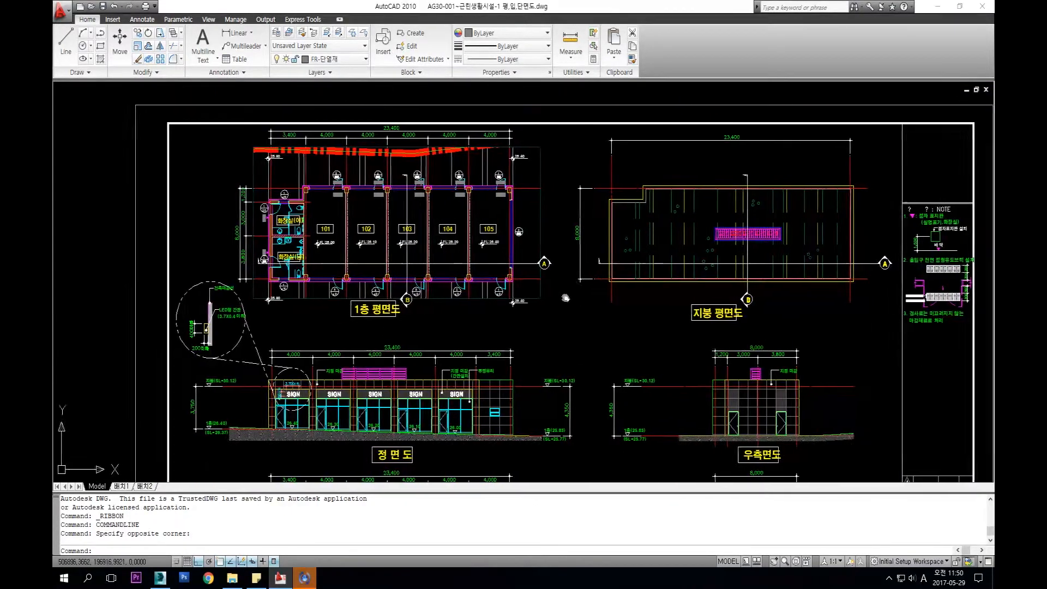
scroll(690, 311, up, 2)
scroll(538, 244, down, 3)
middle_drag(420, 378, 459, 324)
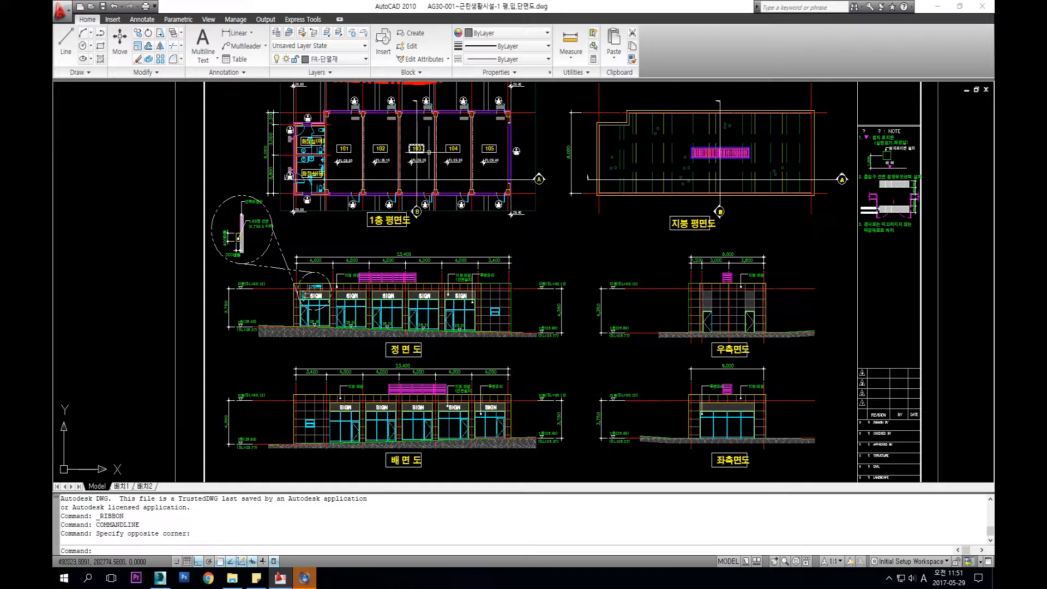
mouse_move(557, 159)
middle_down()
mouse_move(557, 194)
mouse_move(468, 186)
mouse_move(400, 210)
middle_up()
middle_drag(515, 170, 514, 168)
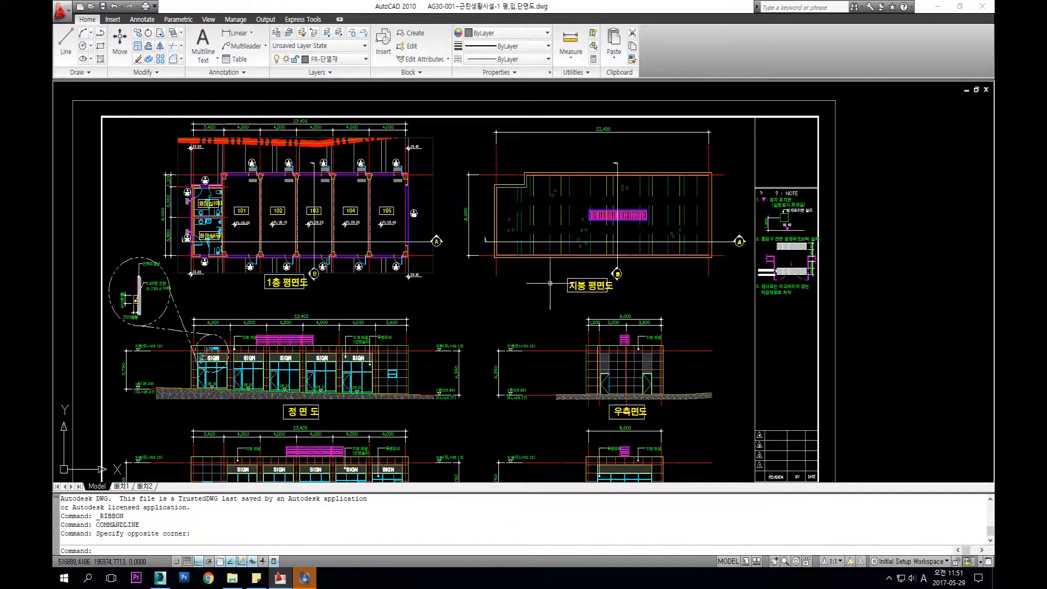
middle_drag(551, 260, 573, 222)
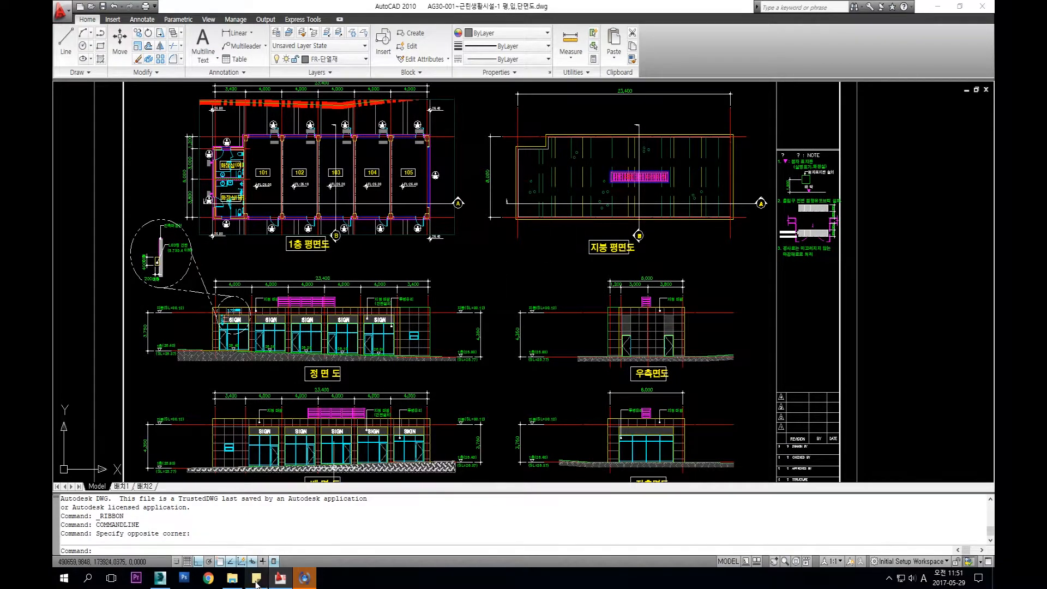
Switch to 3ds Max and unhide all the hidden line groups, from @@ 11 through @@ R
click(159, 578)
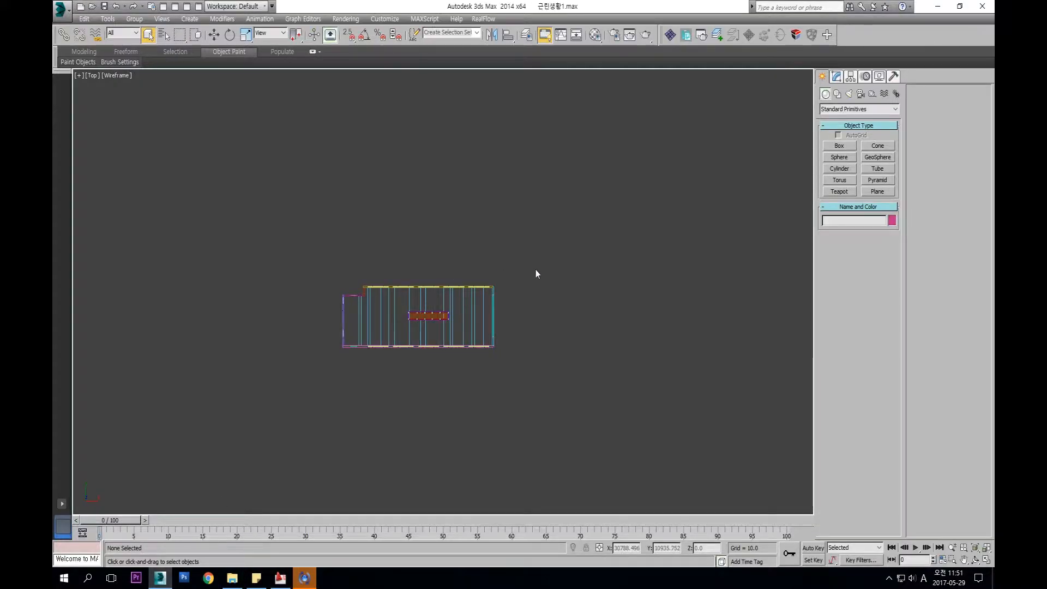
key(5)
click(450, 190)
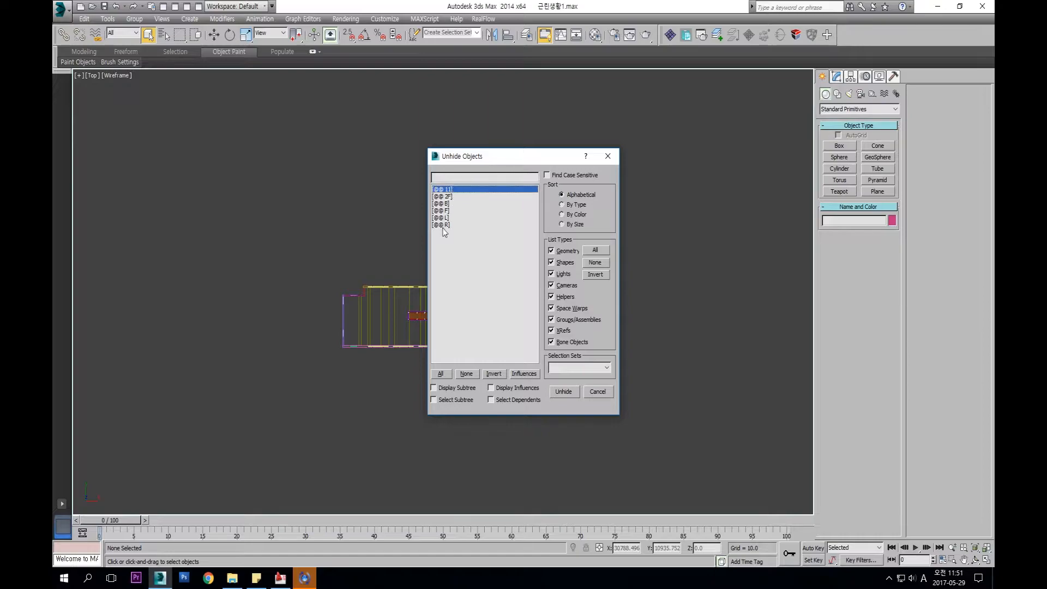
shift+click(443, 227)
click(563, 391)
Hide the modelled building so that only the imported plan and elevation line groups remain displayed
click(421, 311)
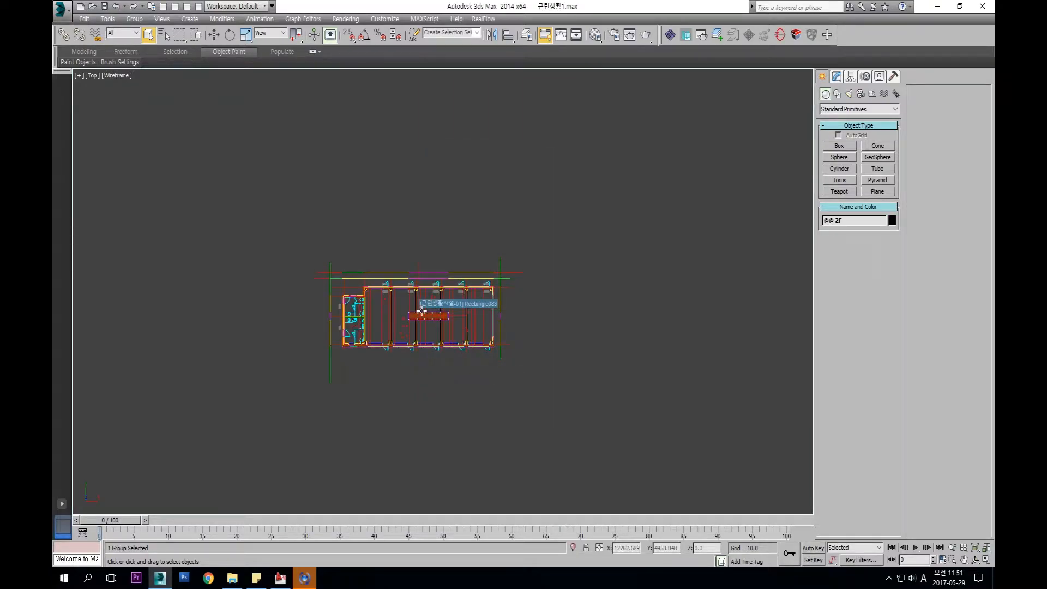
key(w)
scroll(420, 368, up, 4)
alt+middle_drag(420, 368, 427, 301)
scroll(437, 303, down, 7)
middle_drag(440, 355, 435, 285)
click(506, 432)
scroll(435, 421, up, 6)
click(411, 404)
right_click(434, 387)
click(479, 357)
scroll(501, 398, up, 4)
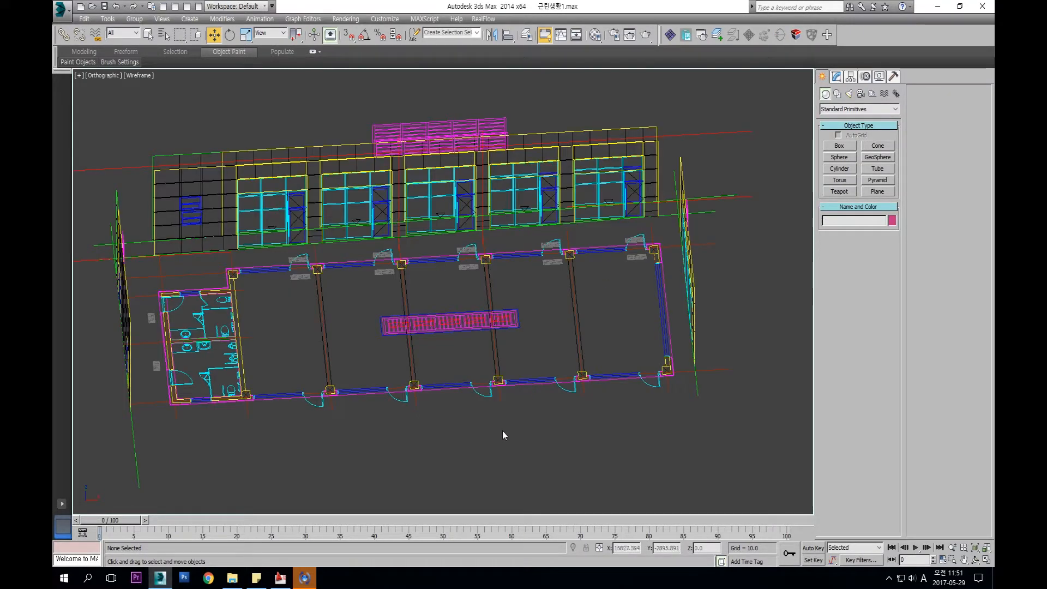
Examine how the plan and elevation line groups are arranged around each other, in an orbited view and in the top view
scroll(488, 416, down, 4)
click(475, 373)
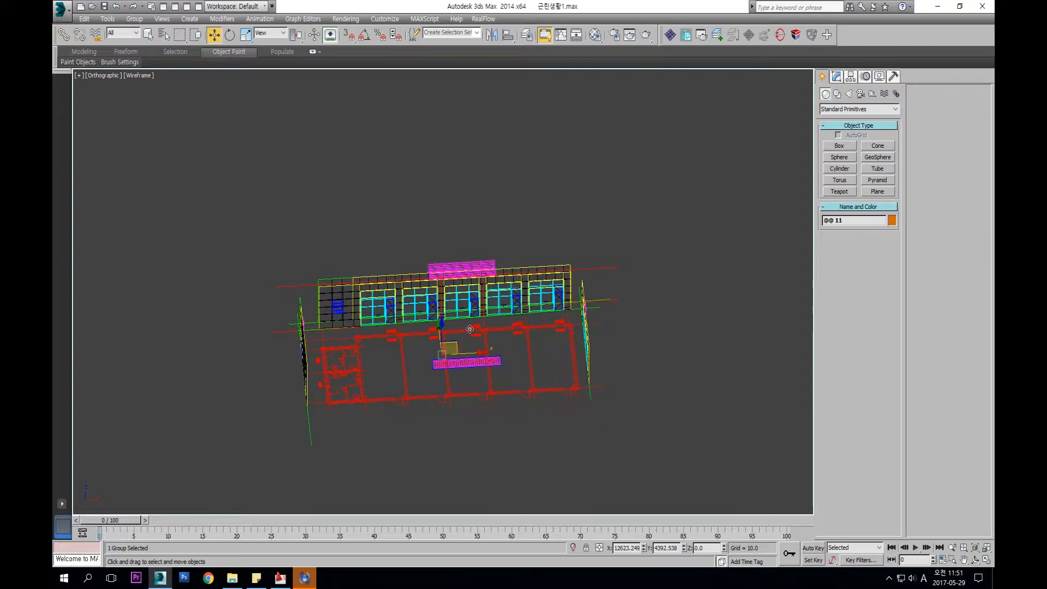
scroll(427, 374, up, 3)
click(444, 273)
scroll(449, 265, down, 3)
alt+middle_drag(449, 265, 481, 290)
scroll(468, 325, up, 4)
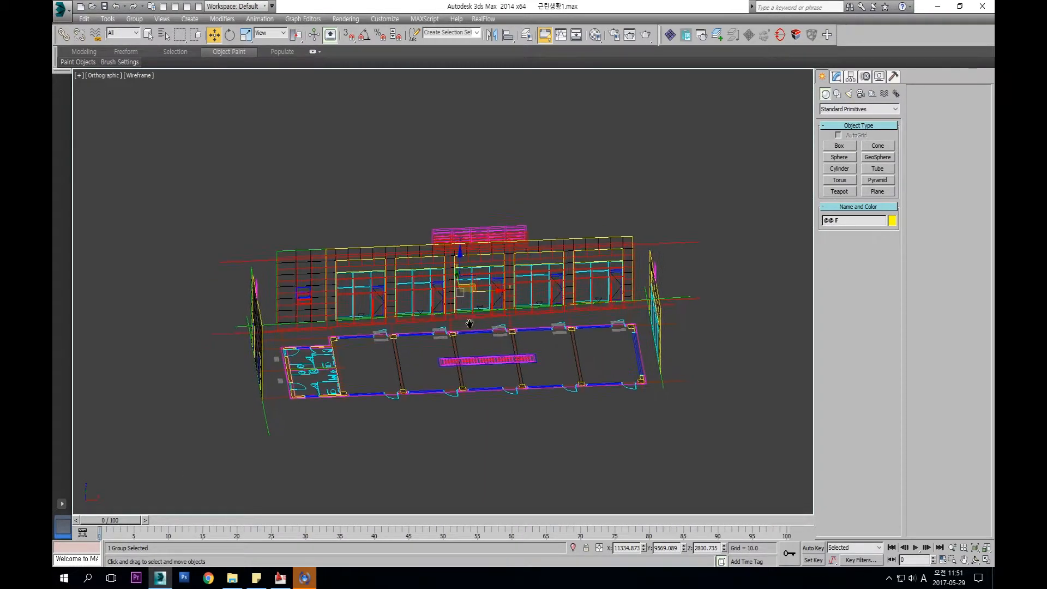
scroll(685, 326, down, 4)
middle_drag(658, 349, 568, 369)
click(445, 293)
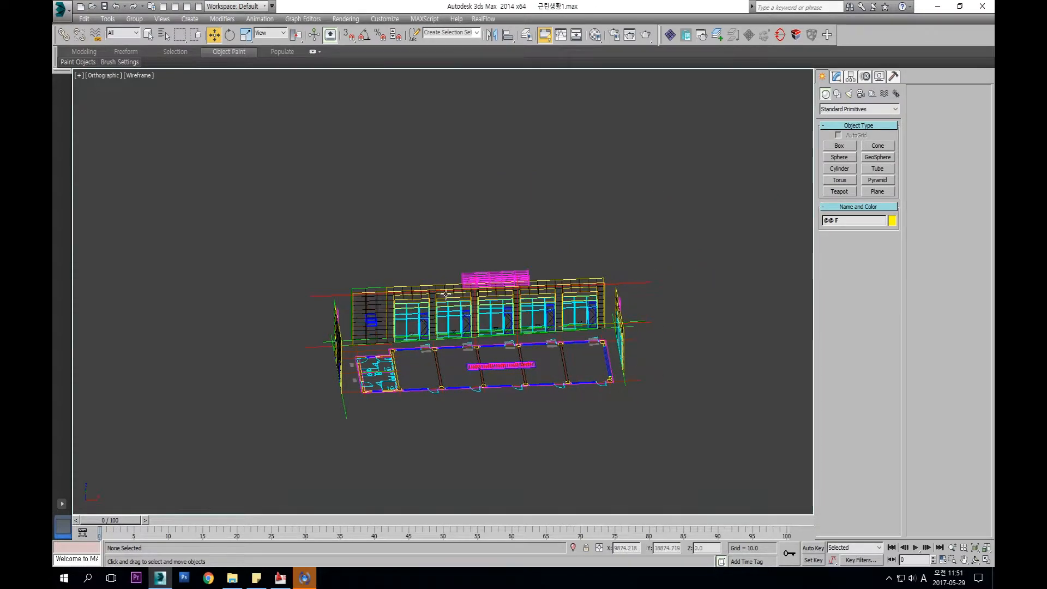
scroll(444, 295, up, 4)
click(446, 295)
key(t)
key(F3)
middle_drag(489, 354, 439, 287)
click(471, 297)
click(434, 274)
click(560, 175)
middle_drag(508, 213, 499, 180)
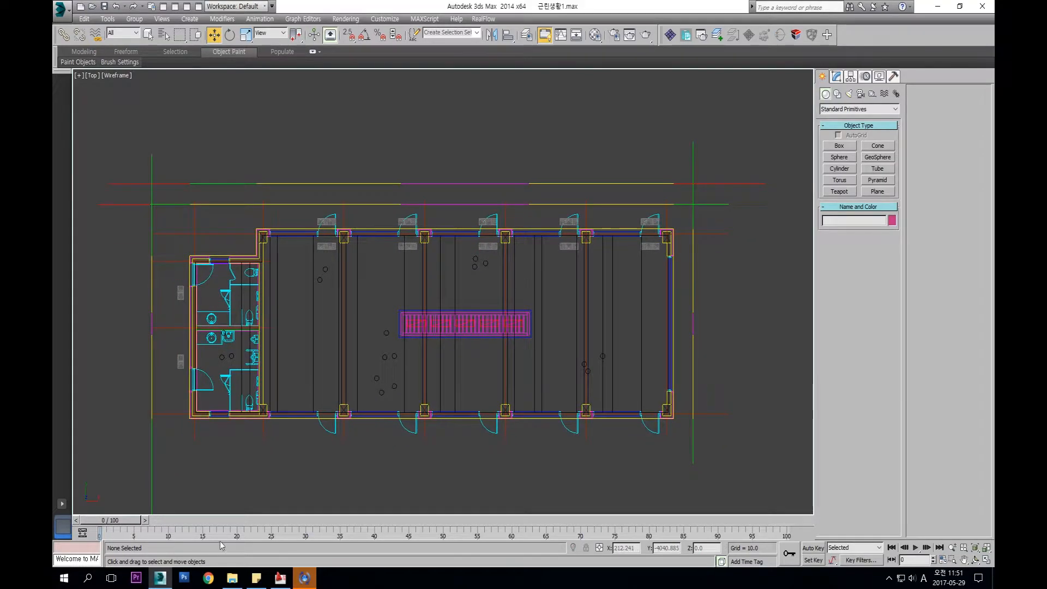
Switch to AutoCAD and erase the dimensions and the 지정 마감 note above the right-side elevation (우측면도)
click(287, 582)
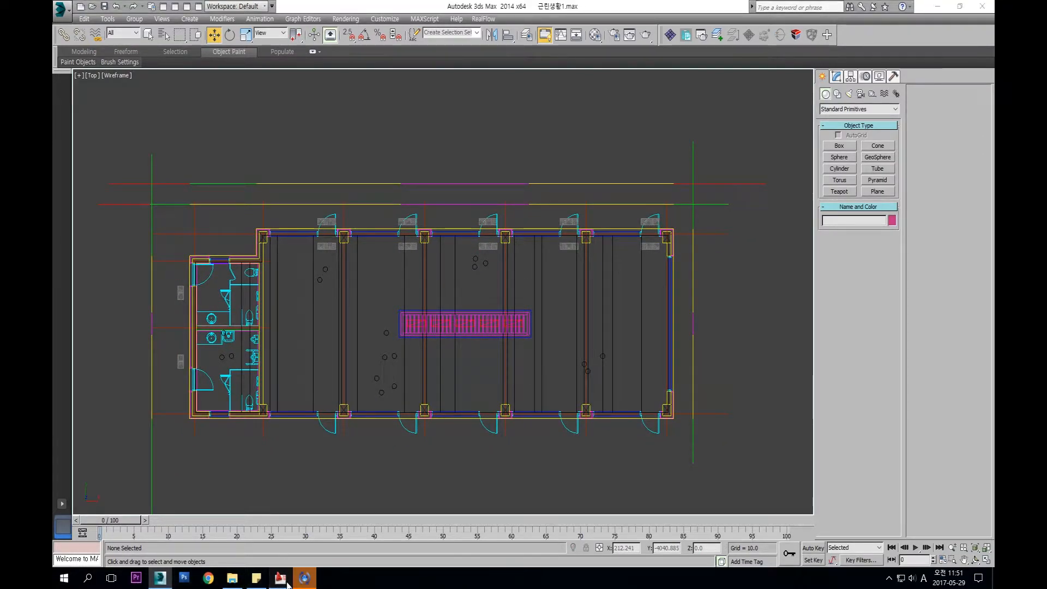
middle_drag(530, 247, 525, 295)
key(Escape)
key(Escape)
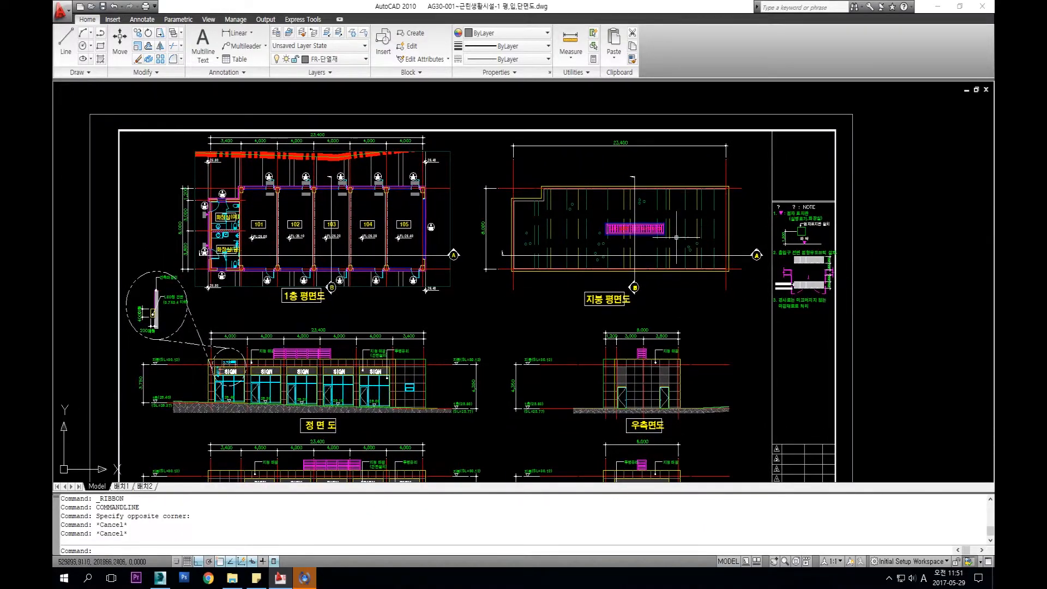
scroll(568, 308, up, 3)
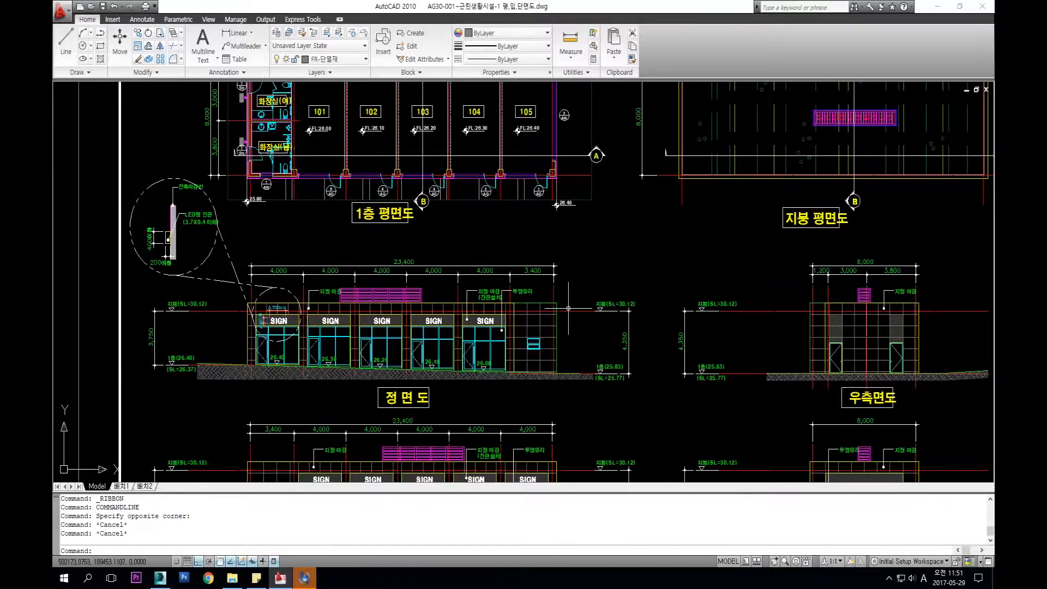
middle_drag(570, 308, 325, 312)
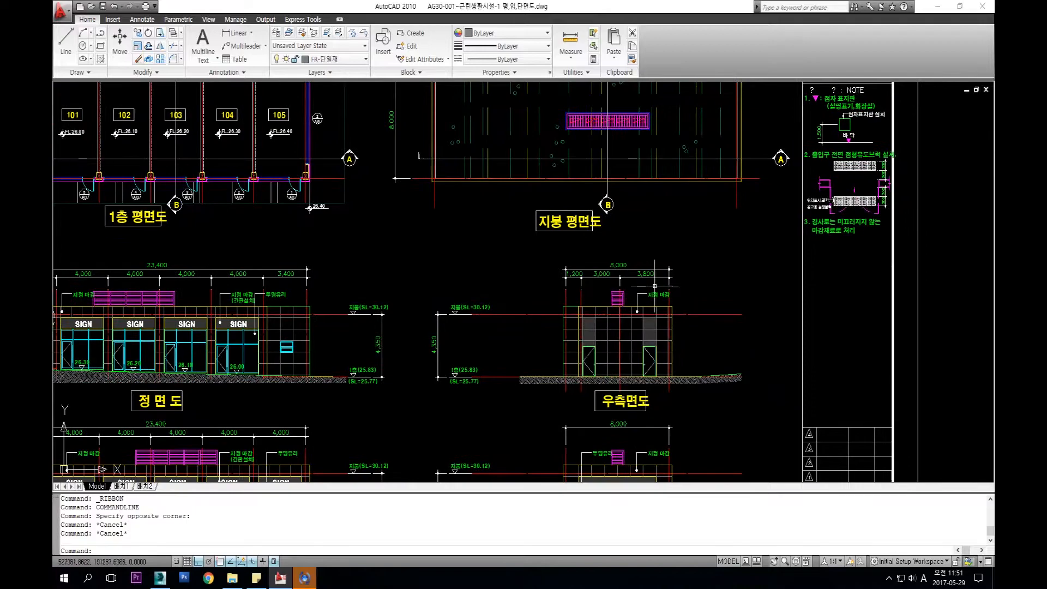
scroll(678, 288, up, 2)
click(793, 306)
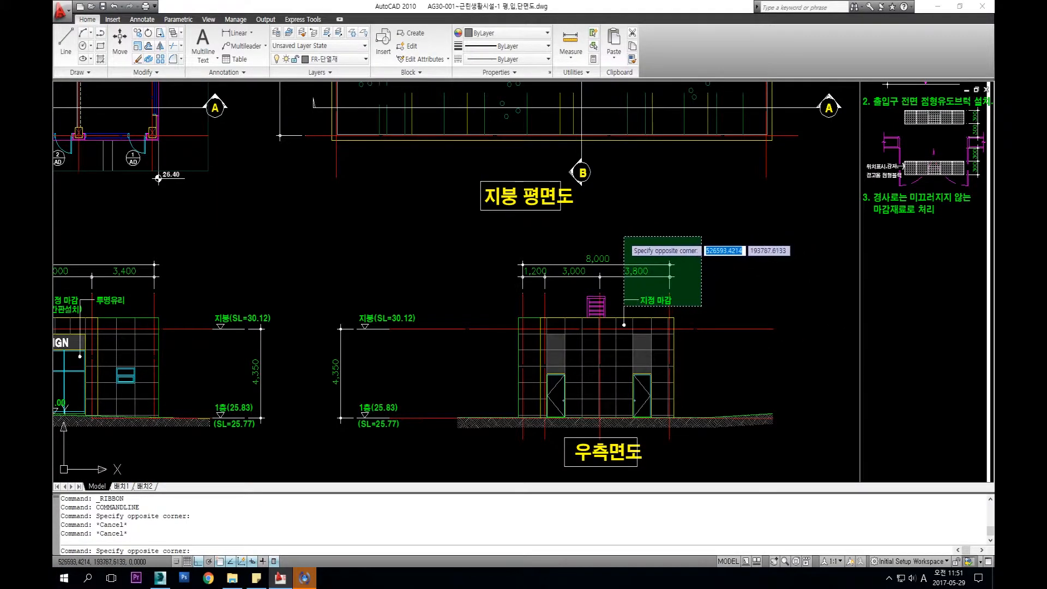
click(624, 228)
key(Delete)
click(662, 315)
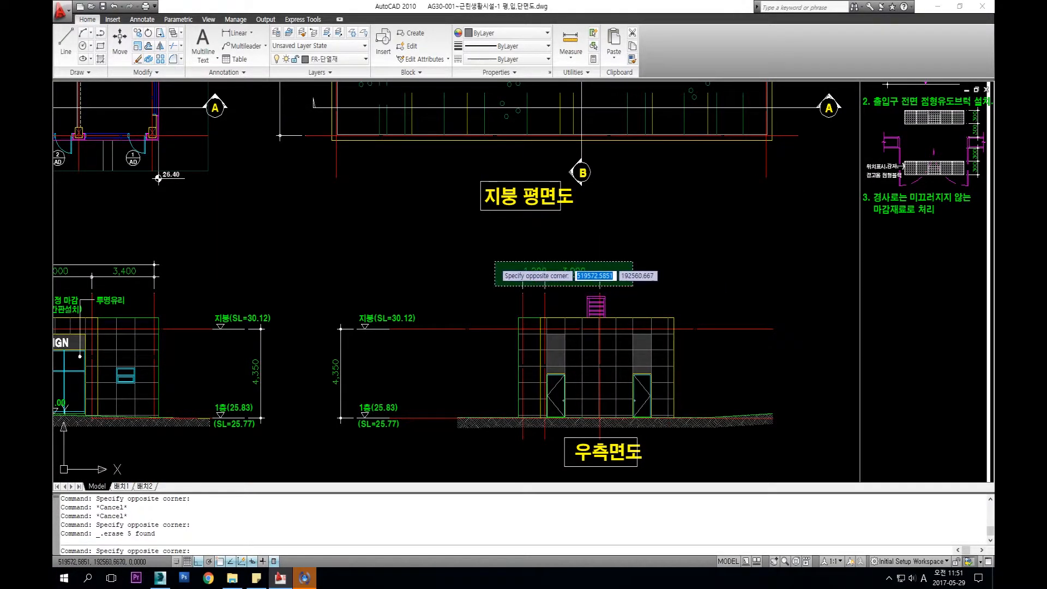
click(495, 262)
key(Delete)
Erase the vertical red grid lines running through the right-side elevation
scroll(577, 294, up, 2)
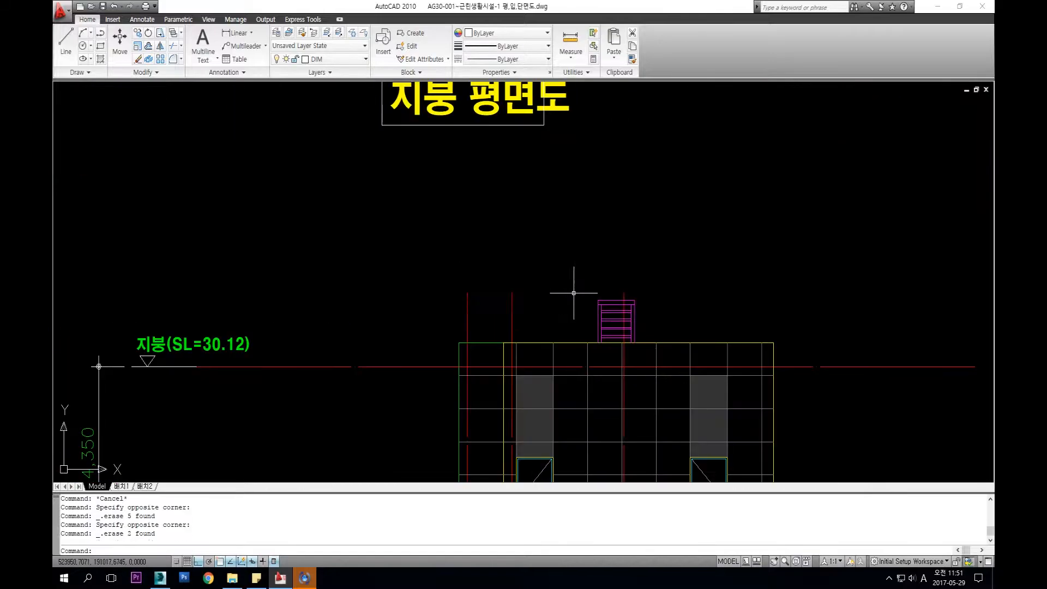
click(636, 294)
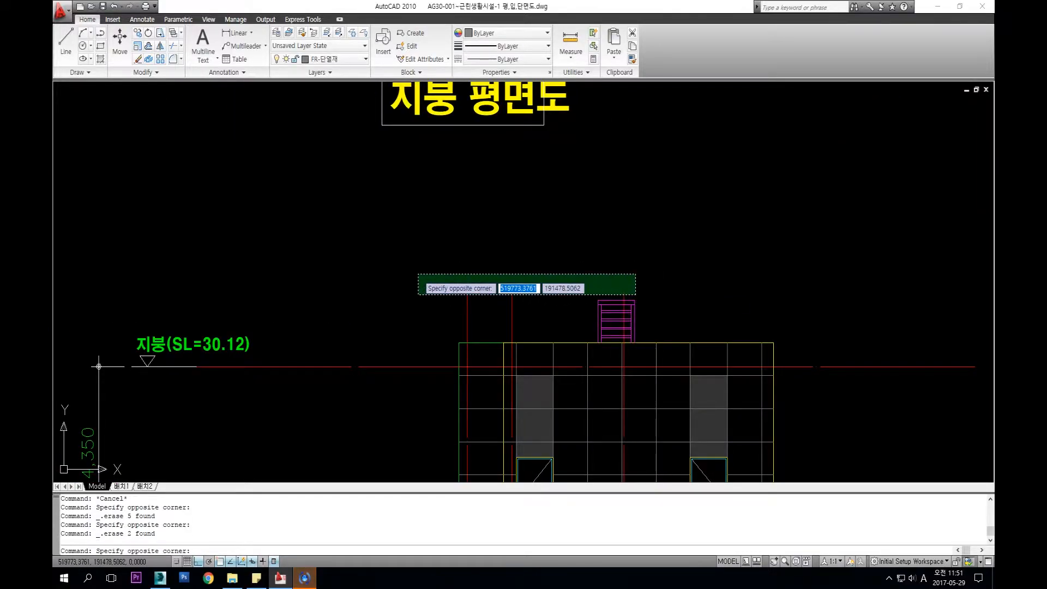
click(418, 274)
scroll(404, 240, down, 2)
scroll(392, 240, down, 2)
scroll(374, 274, up, 1)
key(Delete)
scroll(349, 284, down, 1)
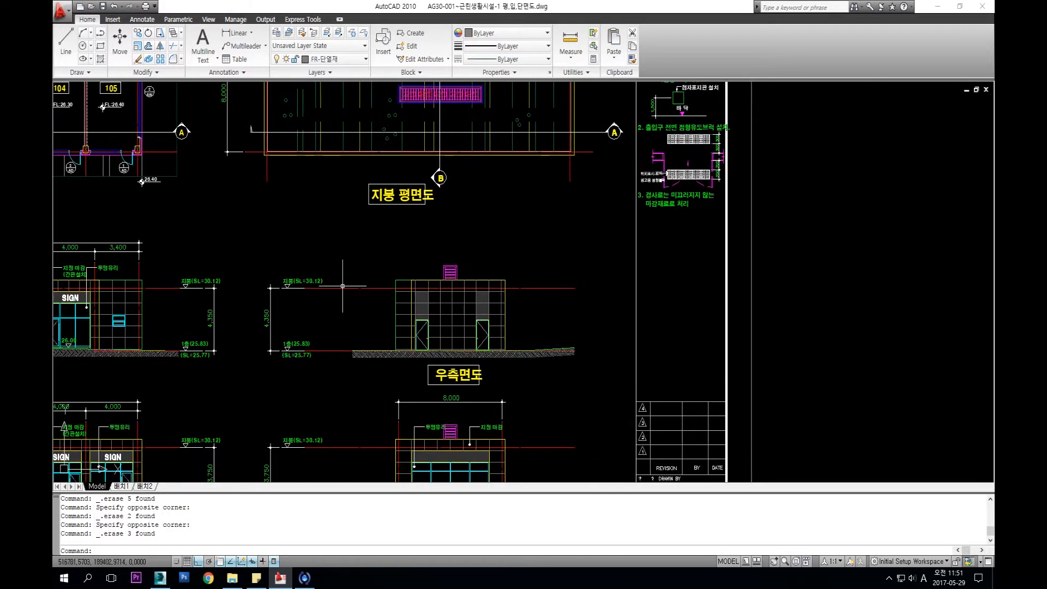
Erase the level labels and height dimension beside the right-side elevation, along with the ground hatch beneath it
scroll(315, 289, up, 2)
click(225, 252)
click(335, 436)
key(Delete)
click(631, 400)
click(606, 386)
key(Delete)
Select all remaining lines of the right-side elevation (우측면도) and start exporting them to another file format
click(717, 389)
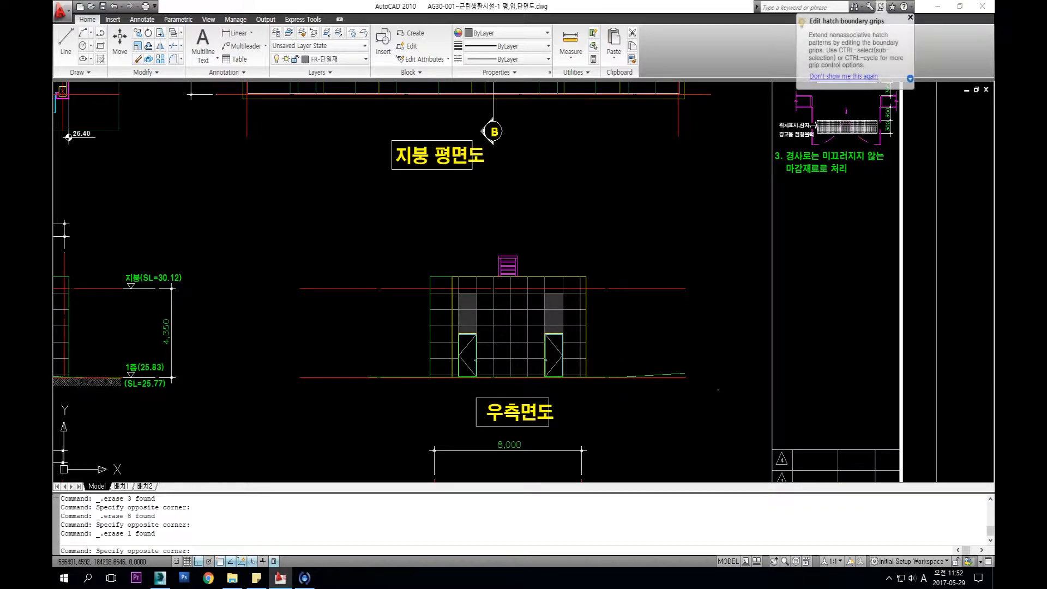
click(247, 198)
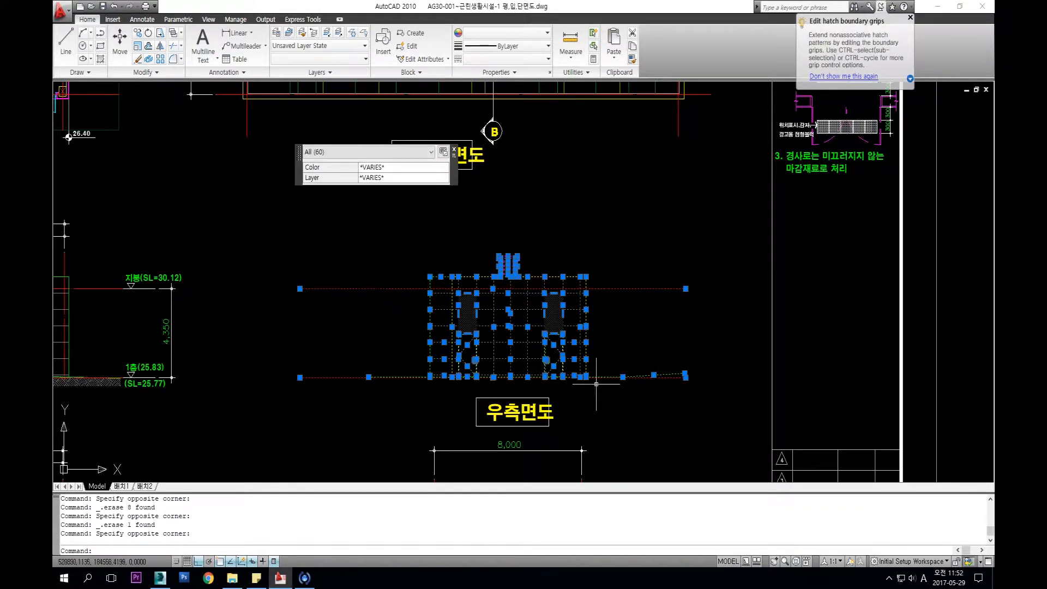
middle_drag(561, 319, 562, 325)
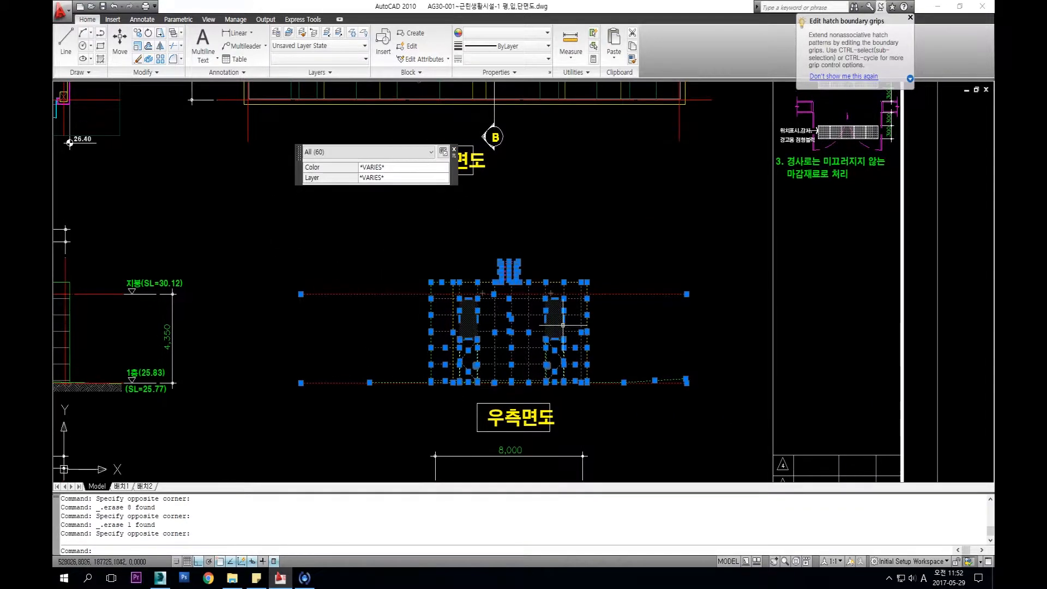
click(60, 19)
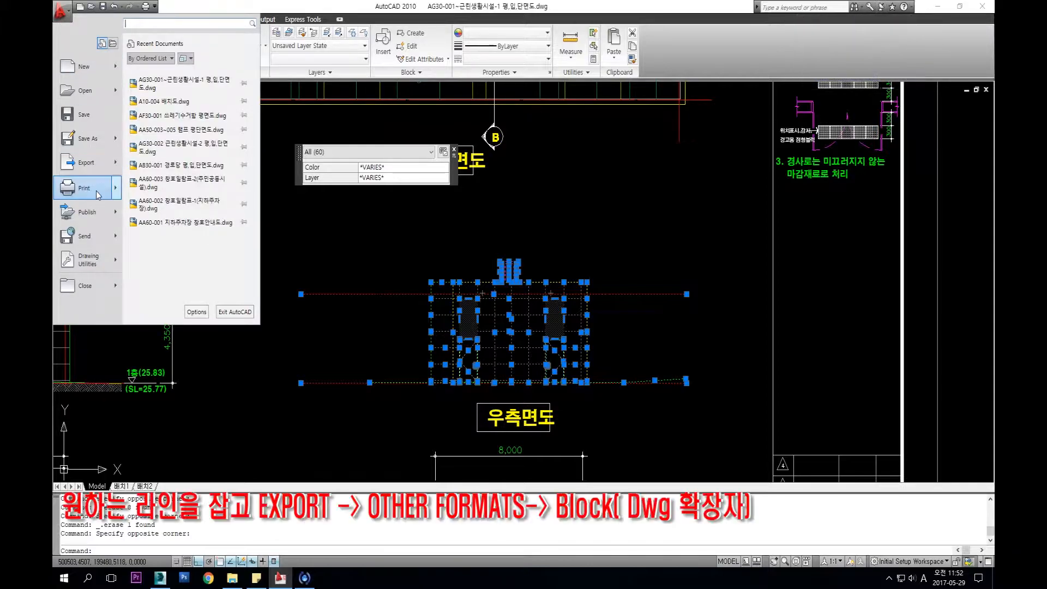
mouse_move(98, 194)
mouse_move(87, 163)
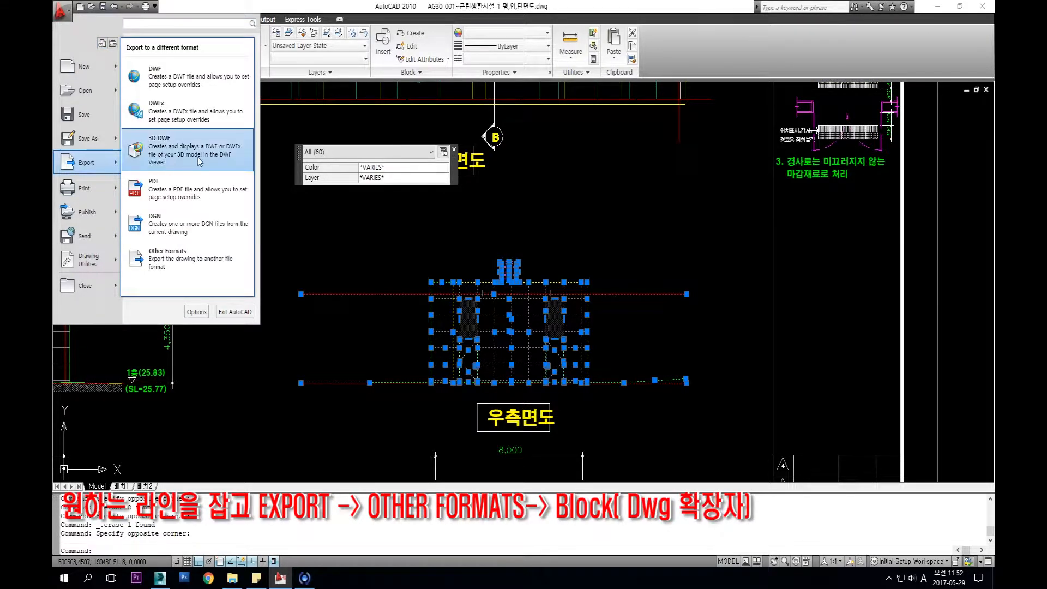
click(177, 266)
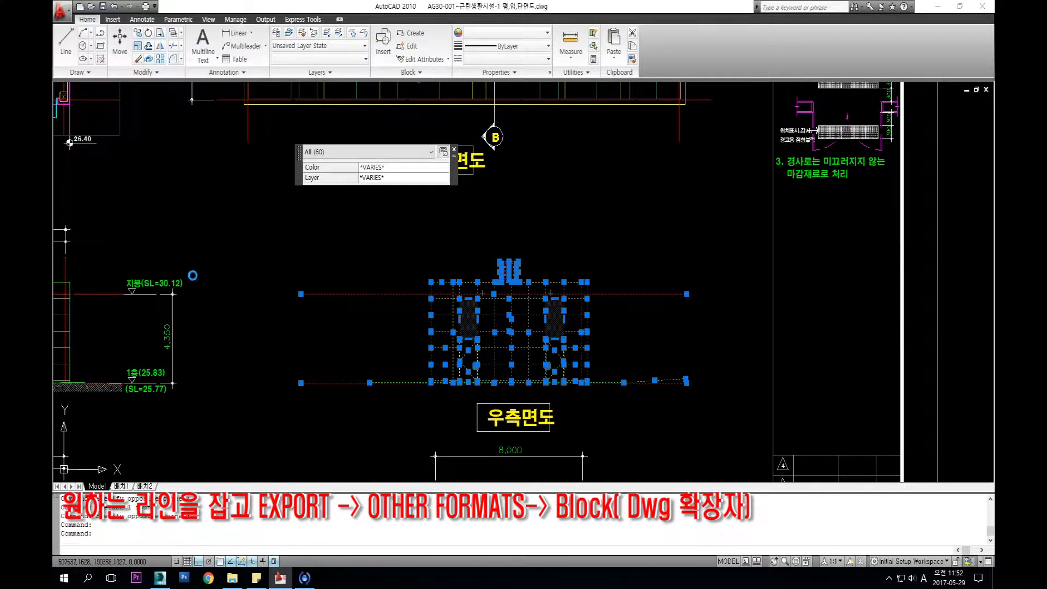
Set the export destination to the desktop (바탕 화면) and the file type to Block (*.dwg)
click(475, 189)
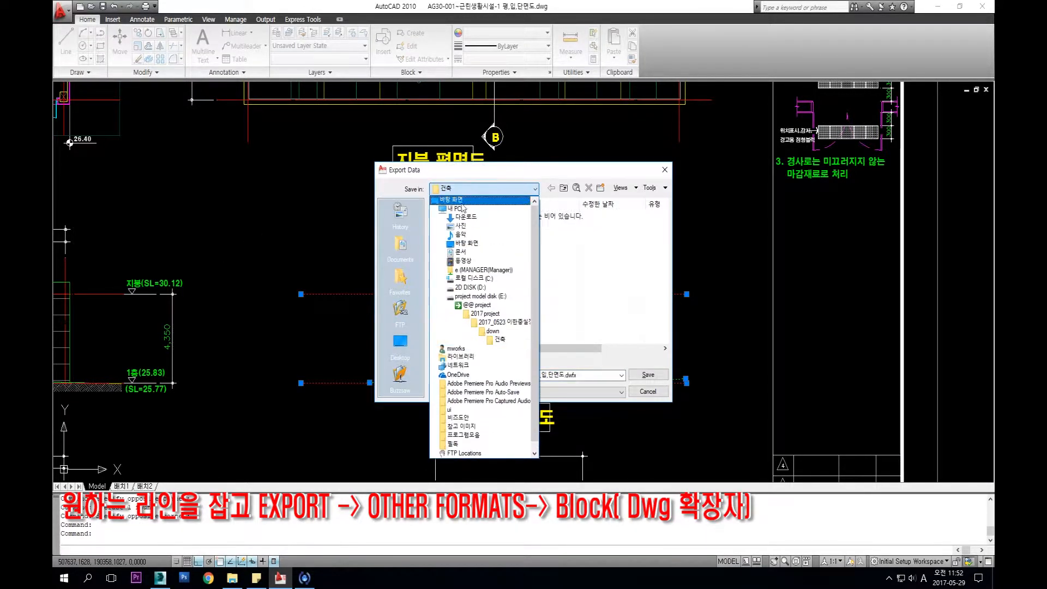
click(459, 201)
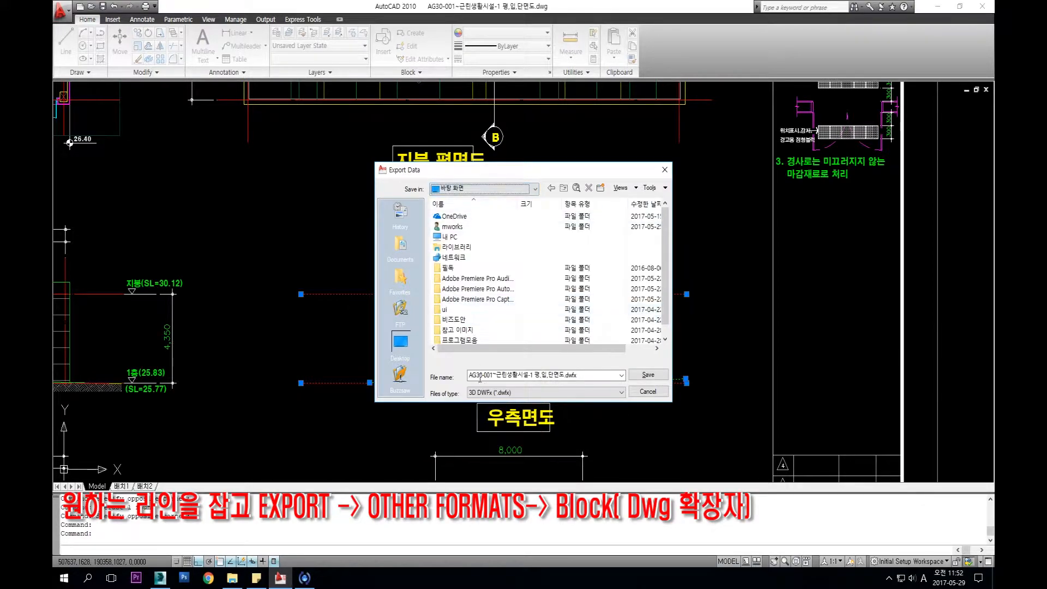
click(505, 392)
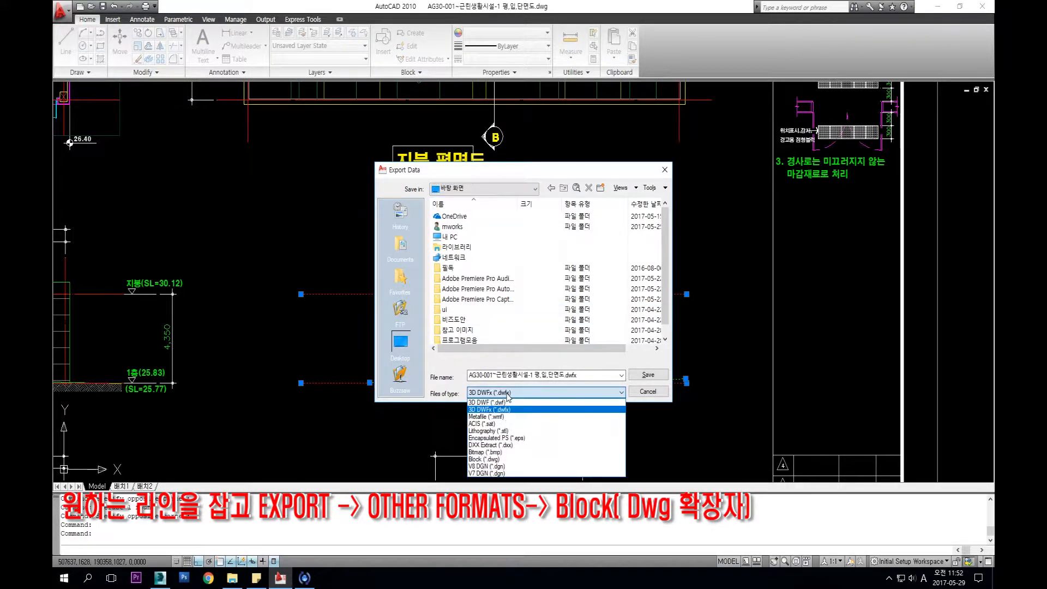
click(491, 459)
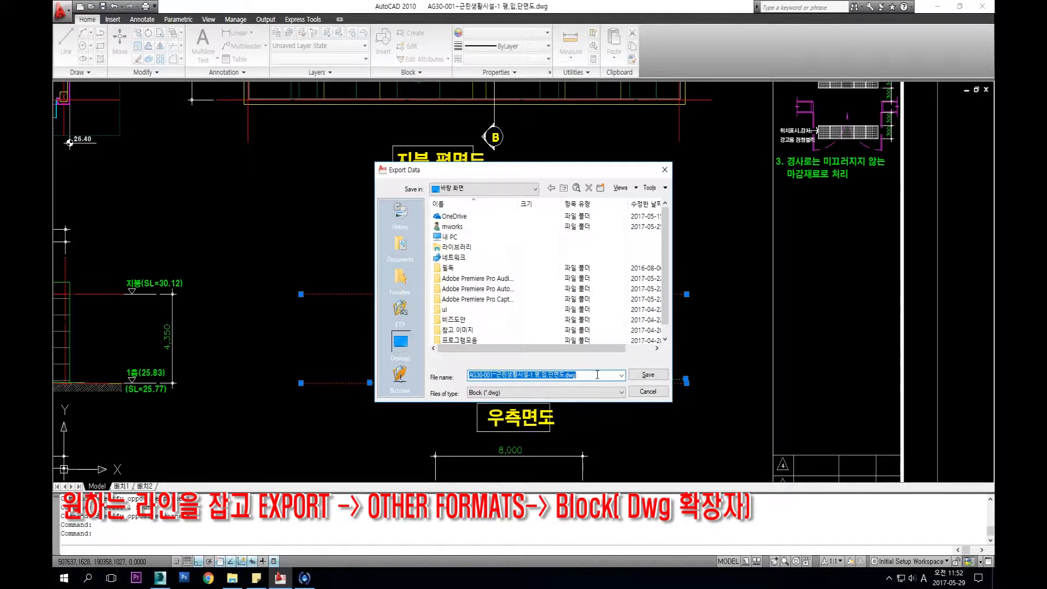
Save the export as 우측면도, placing its insertion base point just above the elevation's roof line
text(우측)
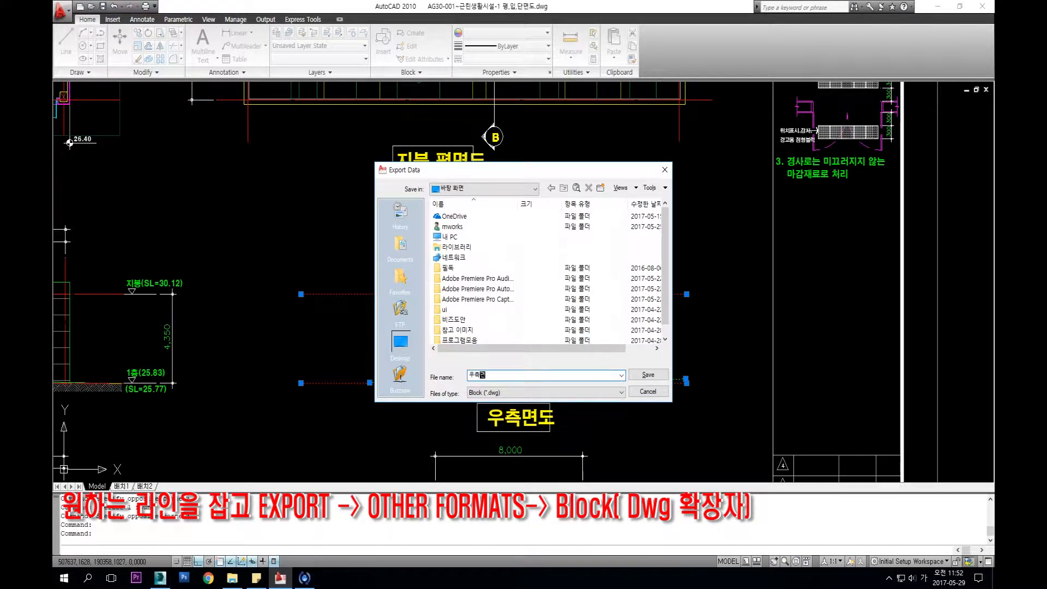
text(면도)
click(647, 374)
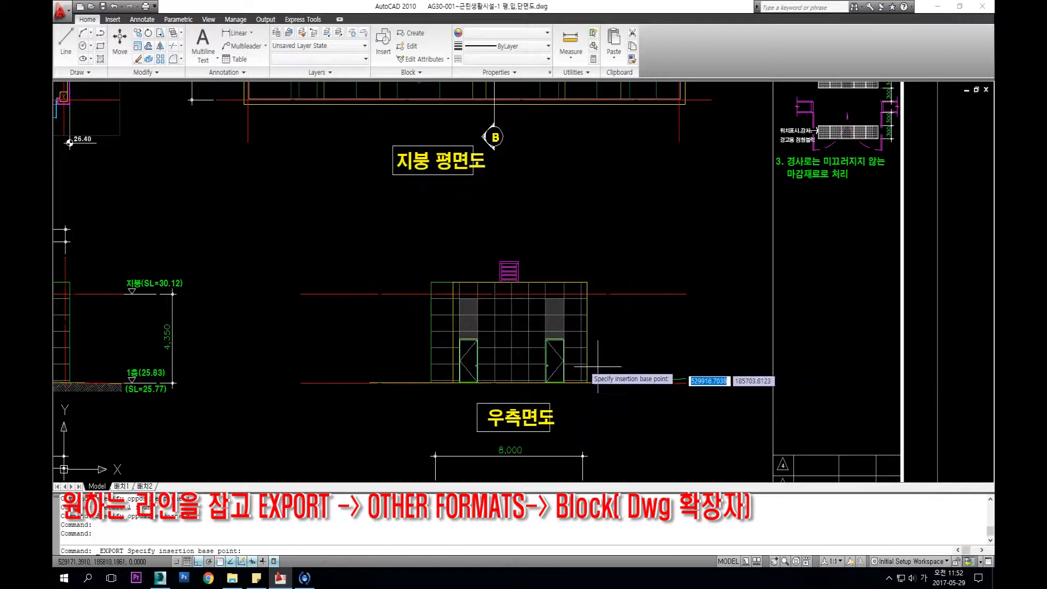
click(469, 262)
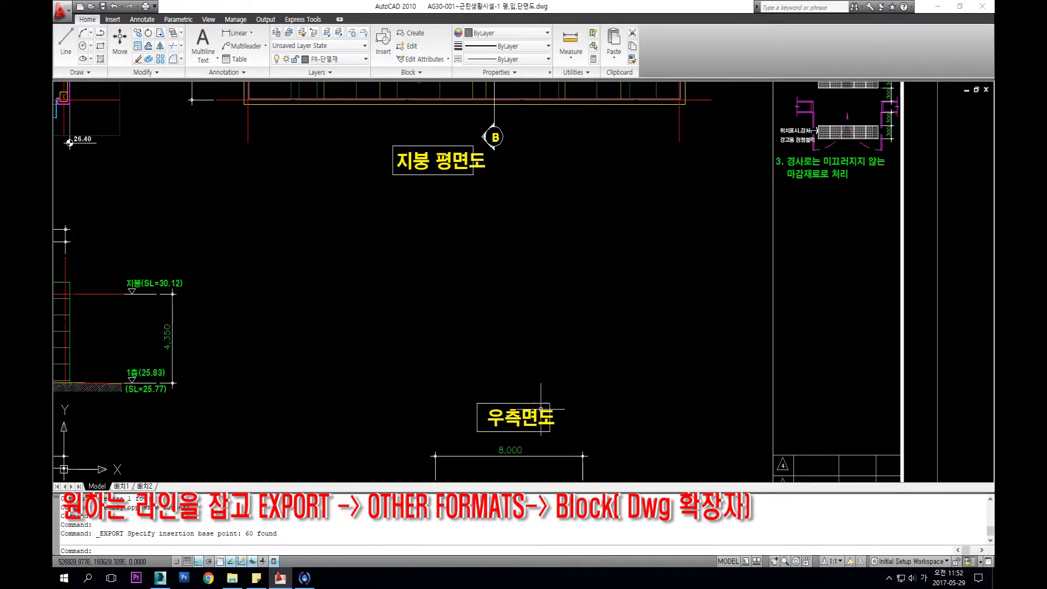
middle_drag(432, 289, 457, 300)
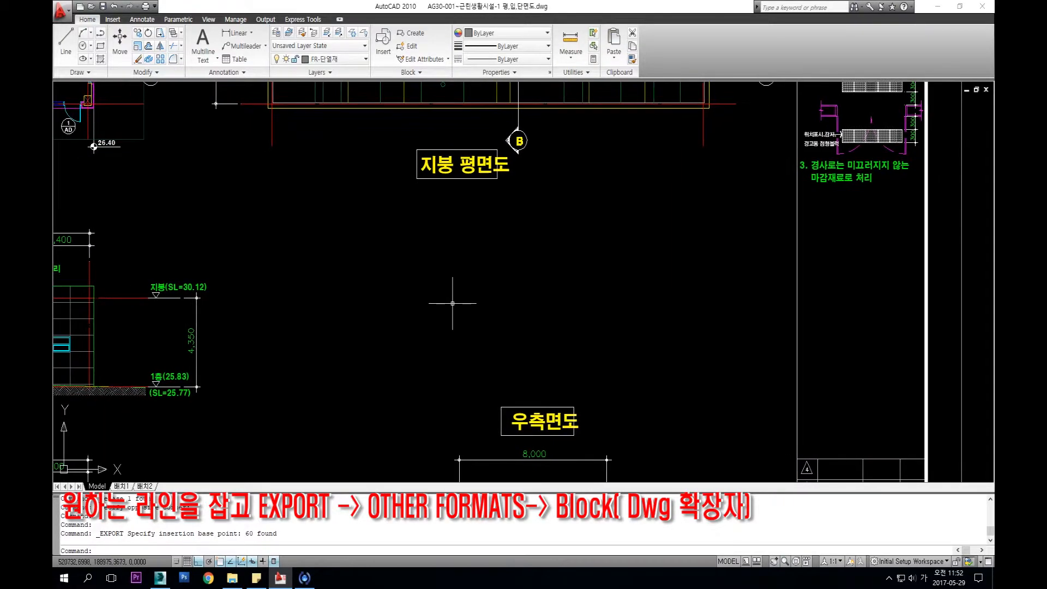
Open the exported 우측면도 drawing from the desktop folder and check that it contains only the elevation lines
click(231, 579)
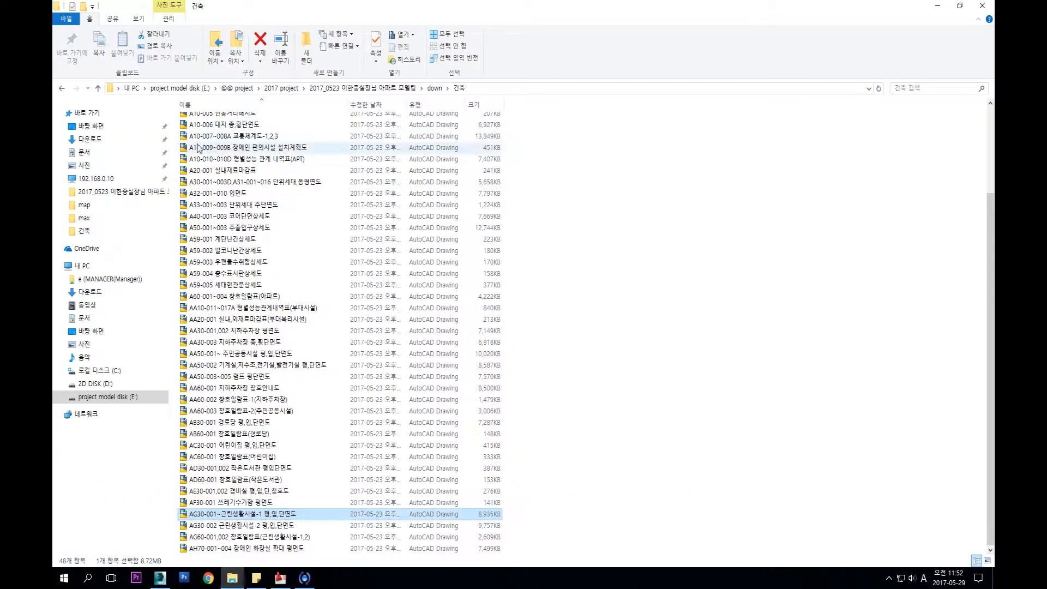
click(91, 126)
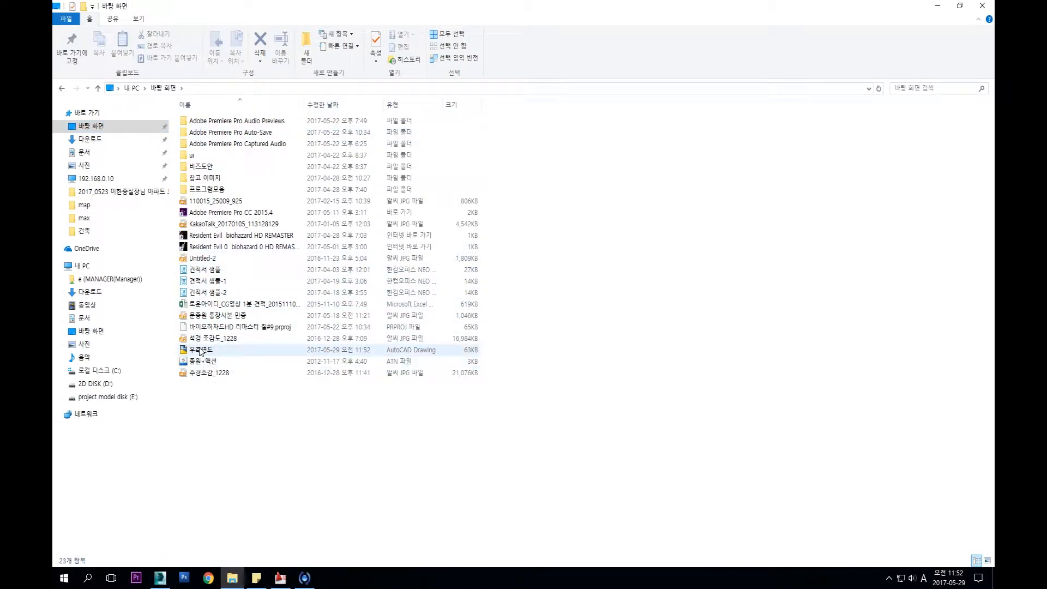
key(ctrl)
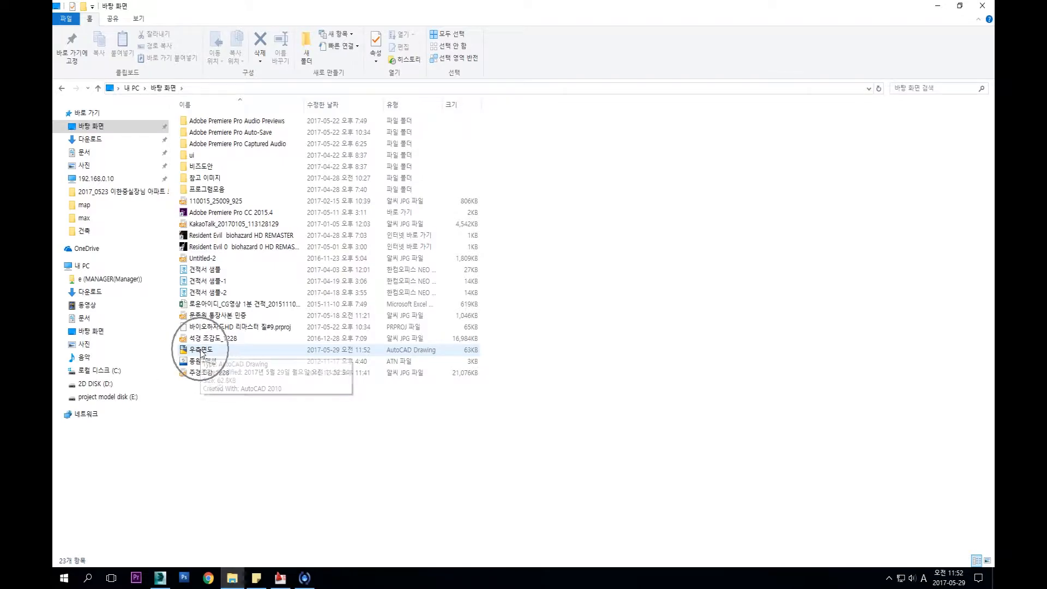
double_click(202, 350)
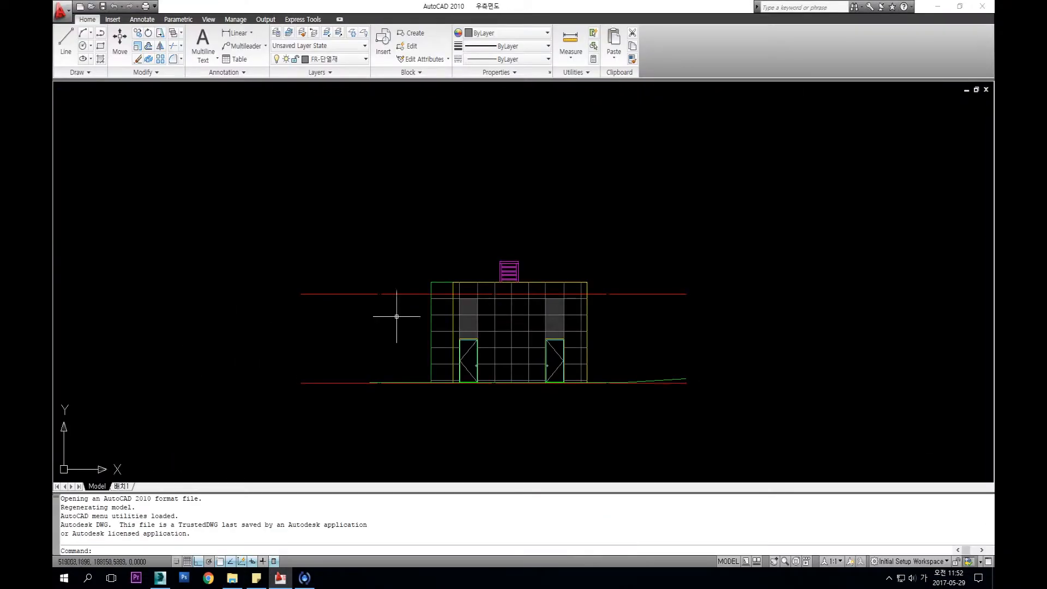
scroll(537, 292, down, 5)
scroll(524, 300, up, 3)
click(579, 326)
key(Escape)
key(Escape)
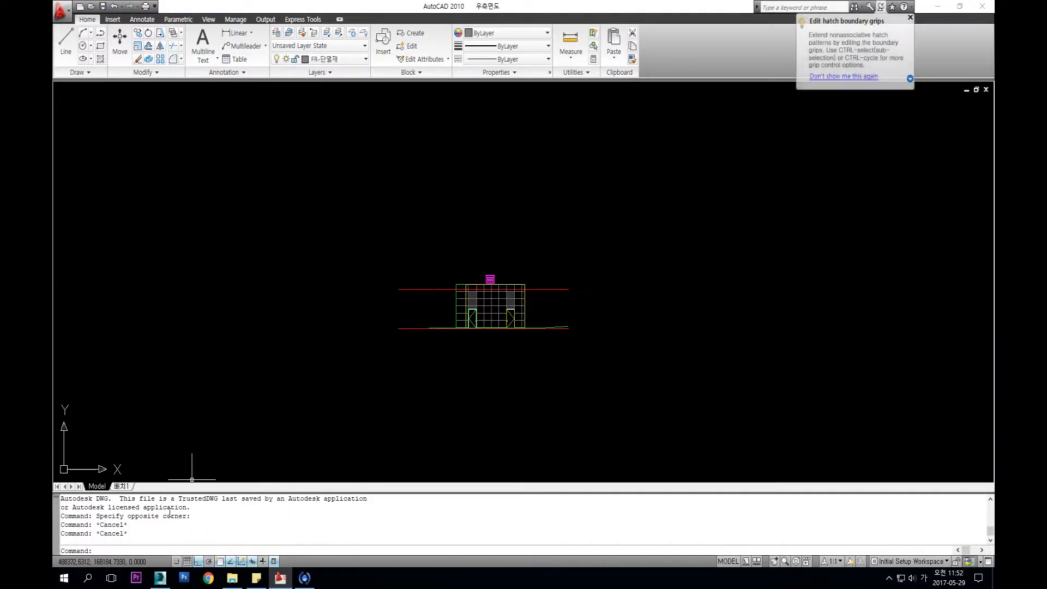
Switch to 3ds Max and hide all the existing plan and elevation line groups
click(160, 578)
scroll(546, 257, down, 5)
key(ctrl+a)
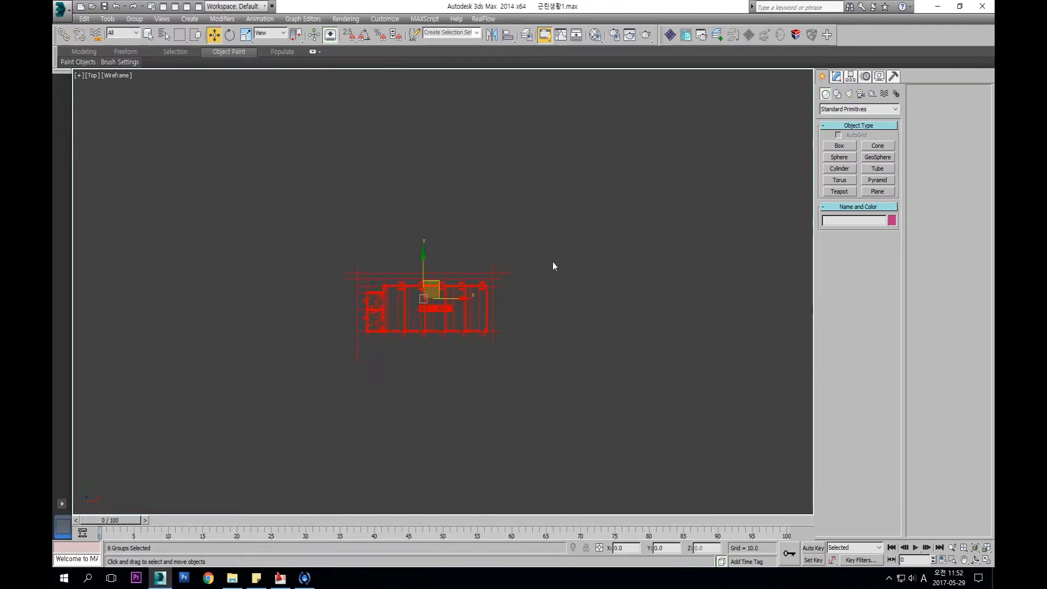
right_click(553, 264)
click(587, 232)
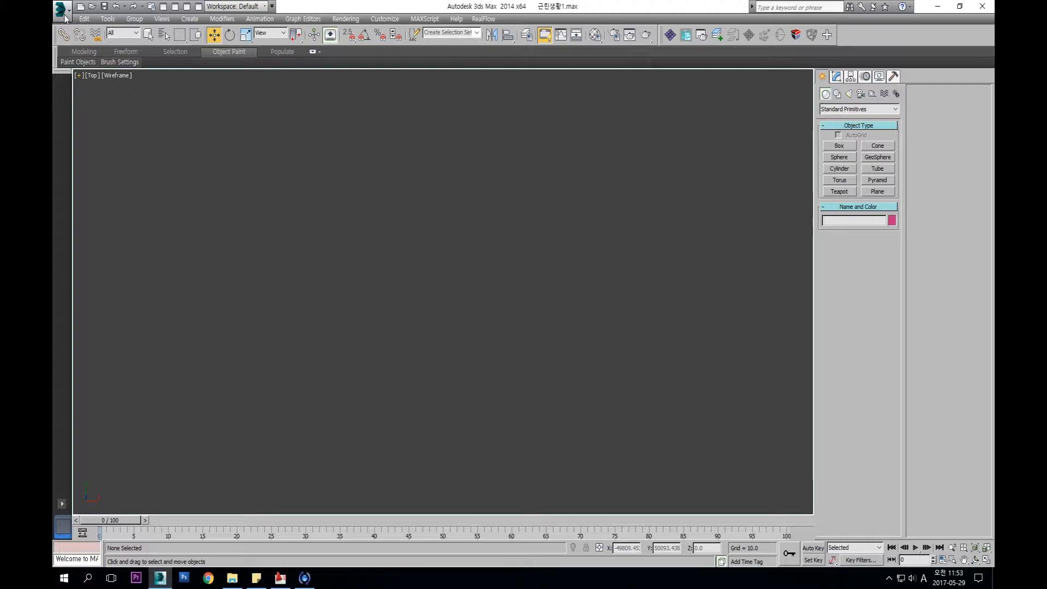
Import 우측면도.dwg from the desktop with Millimeters as the incoming file units and Rescale enabled
click(64, 14)
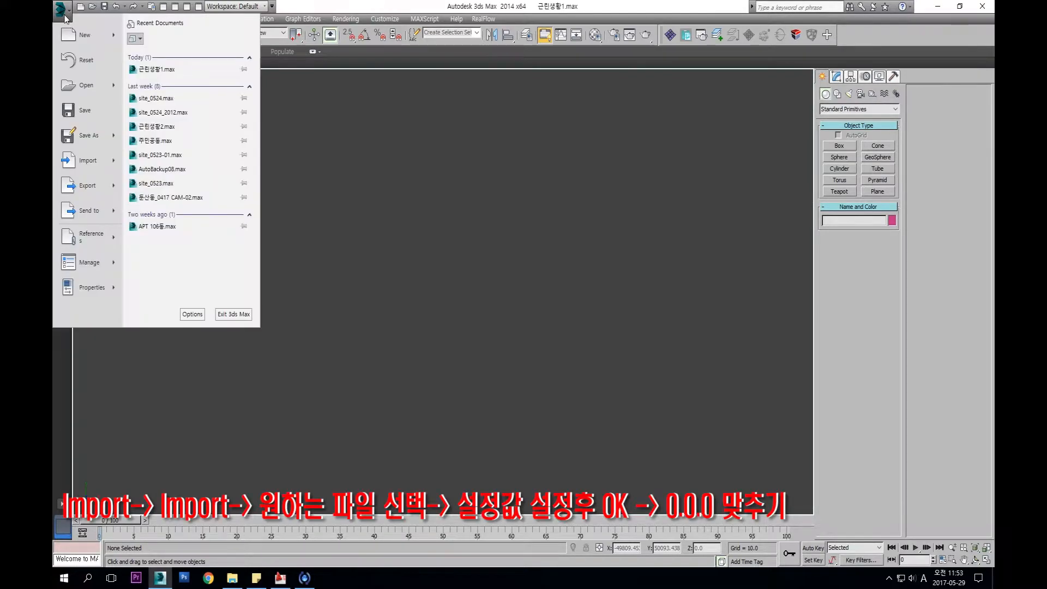
mouse_move(95, 169)
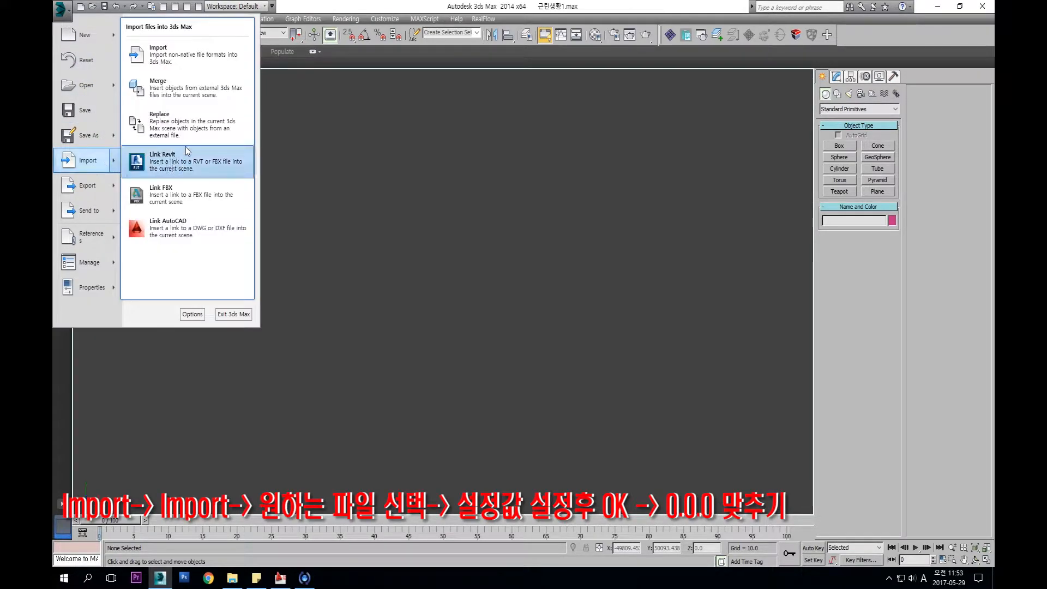
click(171, 60)
click(212, 45)
scroll(213, 50, up, 2)
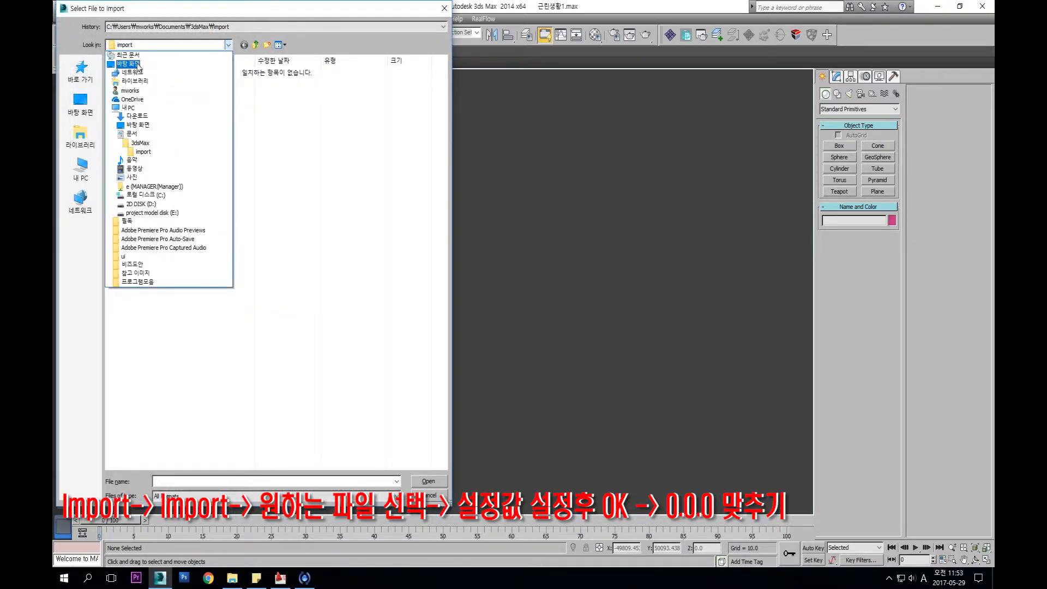
click(131, 53)
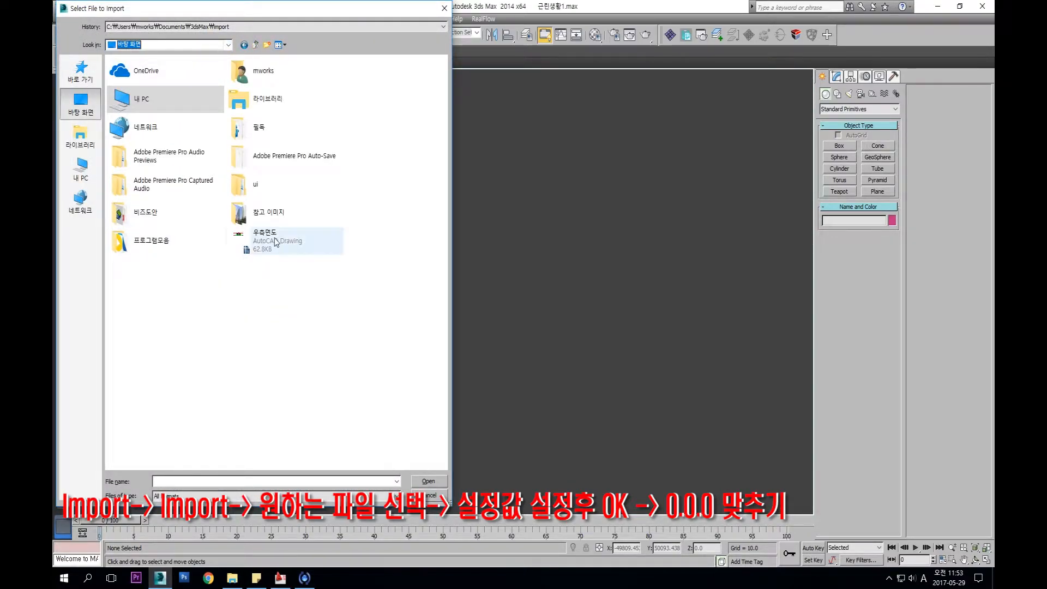
click(277, 242)
click(428, 480)
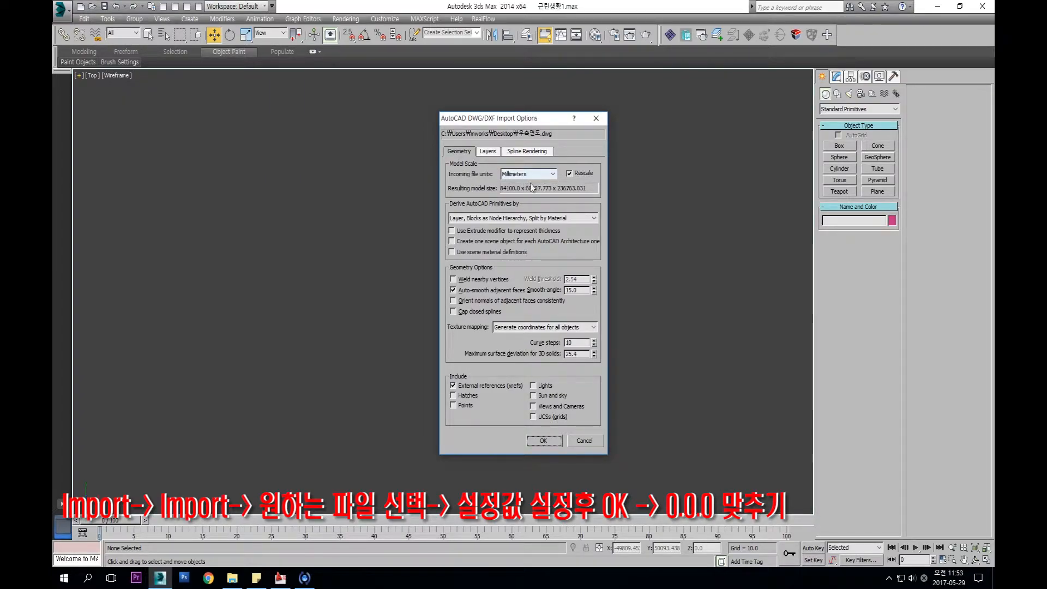
click(543, 441)
Group all the imported elevation shapes under the name 우측면도
scroll(317, 265, down, 3)
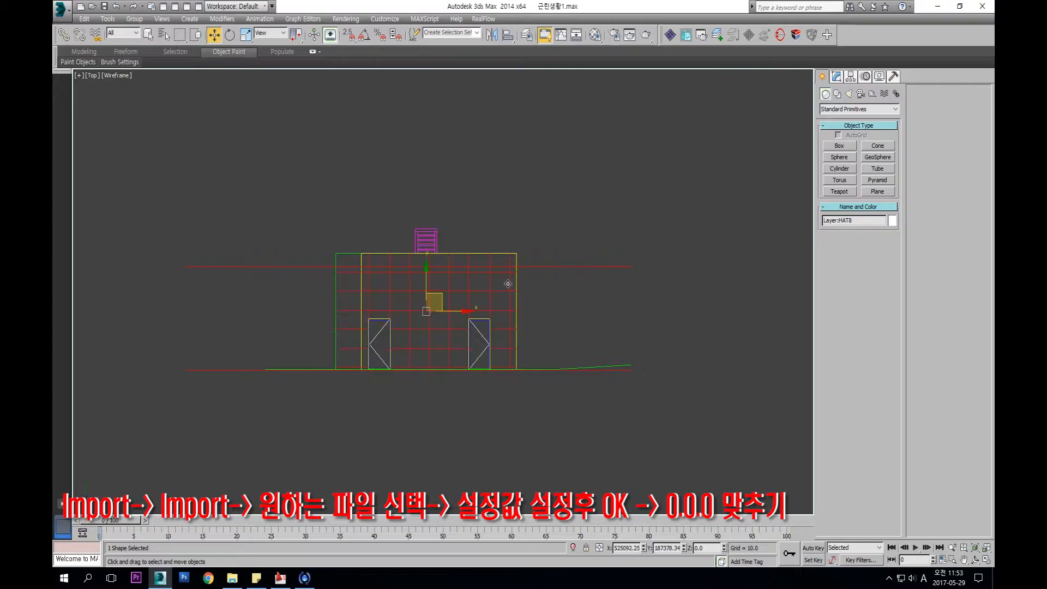
click(560, 368)
drag(743, 443, 206, 142)
key(ctrl+g)
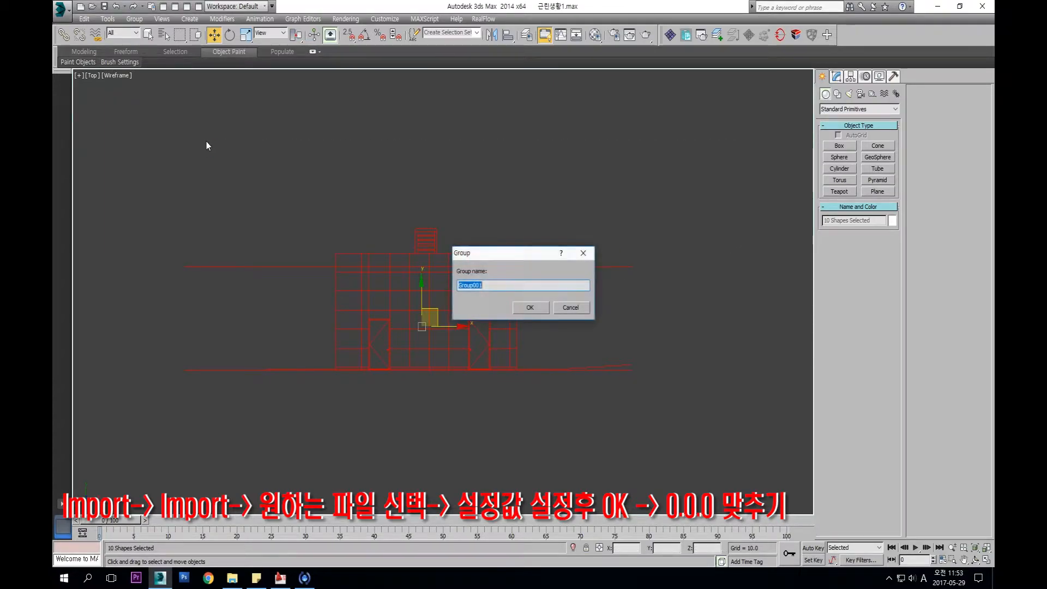
click(578, 310)
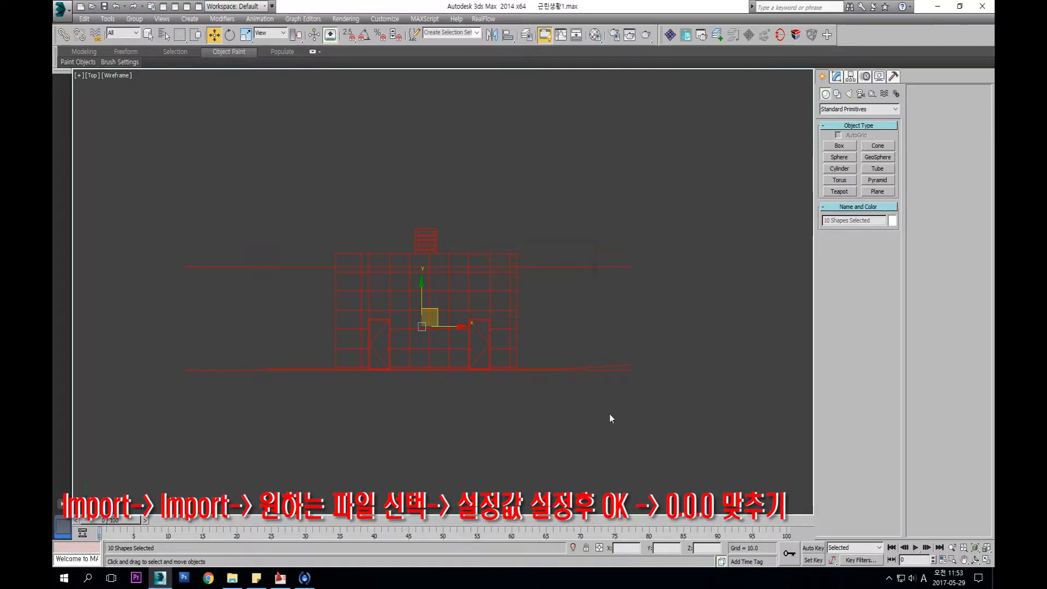
click(135, 19)
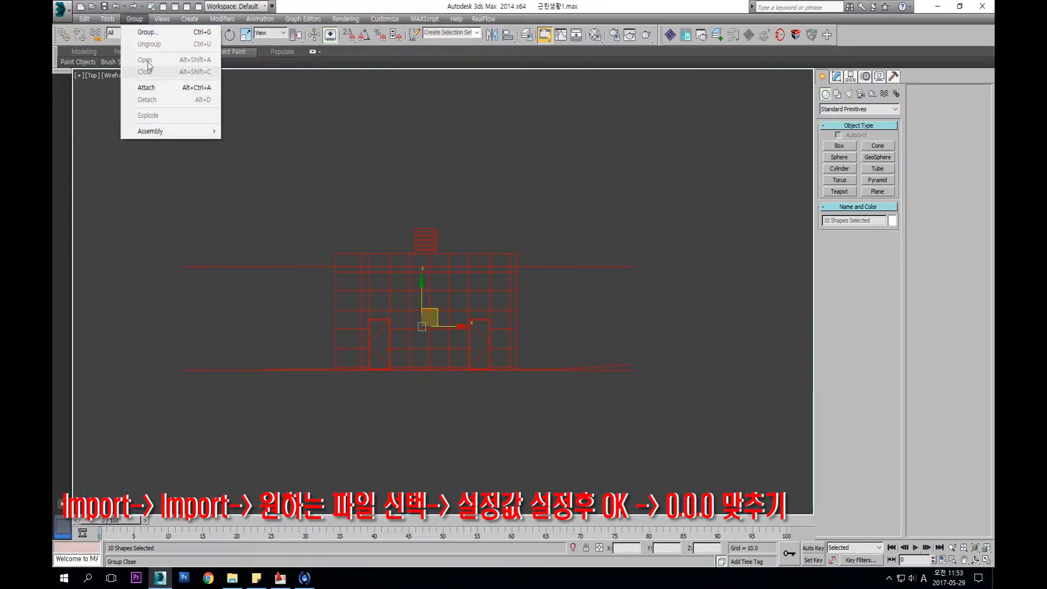
click(147, 32)
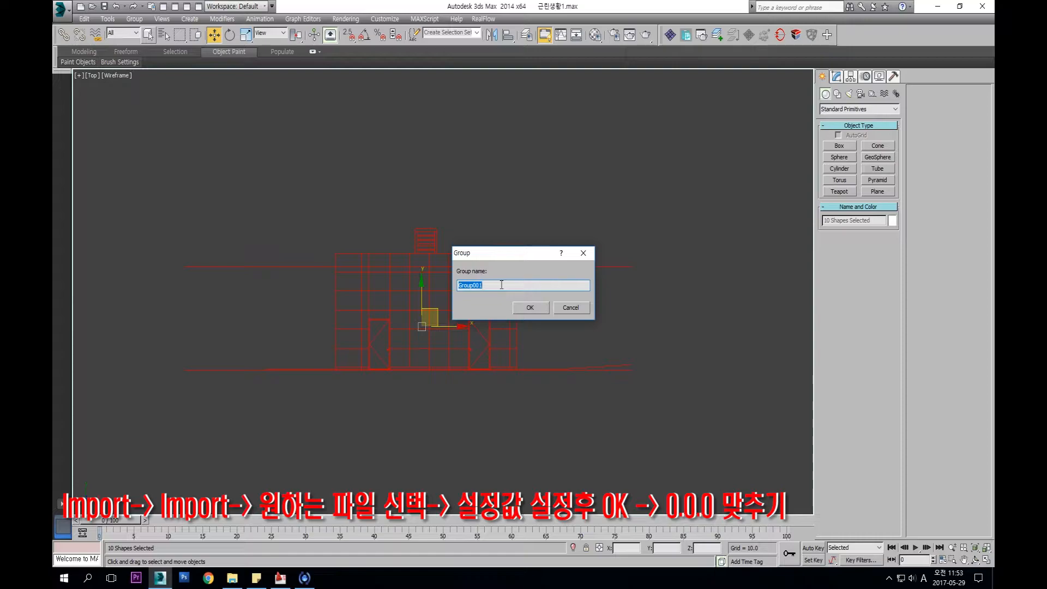
text(근)
key(Return)
Move the 우측면도 group to X 0, Y 0, Z 0 and check its placement at the grid origin
middle_drag(523, 278, 600, 236)
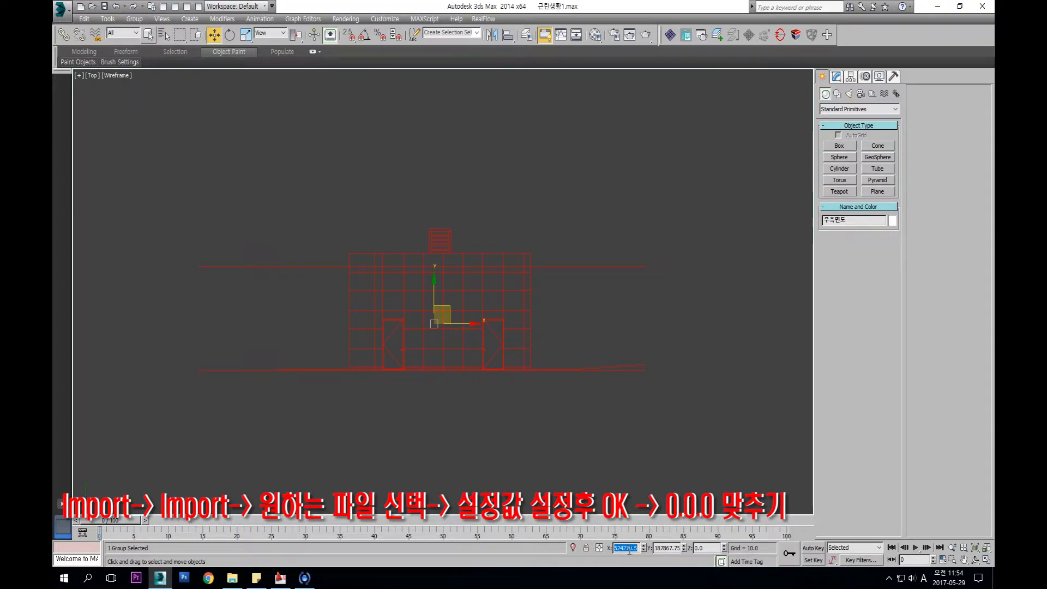
key(Tab)
text(0)
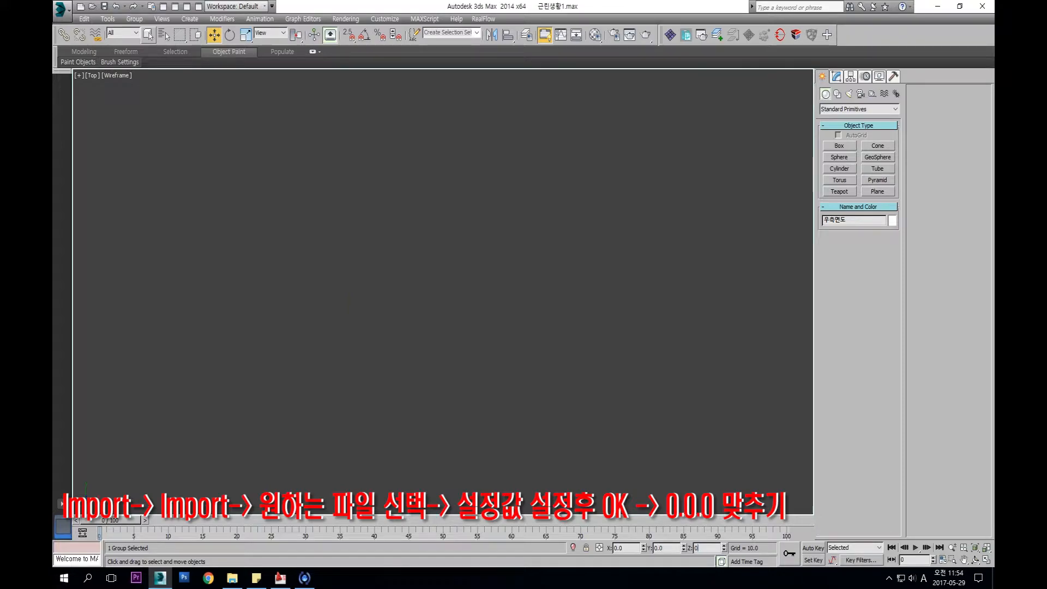
middle_click(536, 313)
key(z)
middle_drag(642, 300, 632, 291)
click(632, 291)
scroll(613, 289, down, 2)
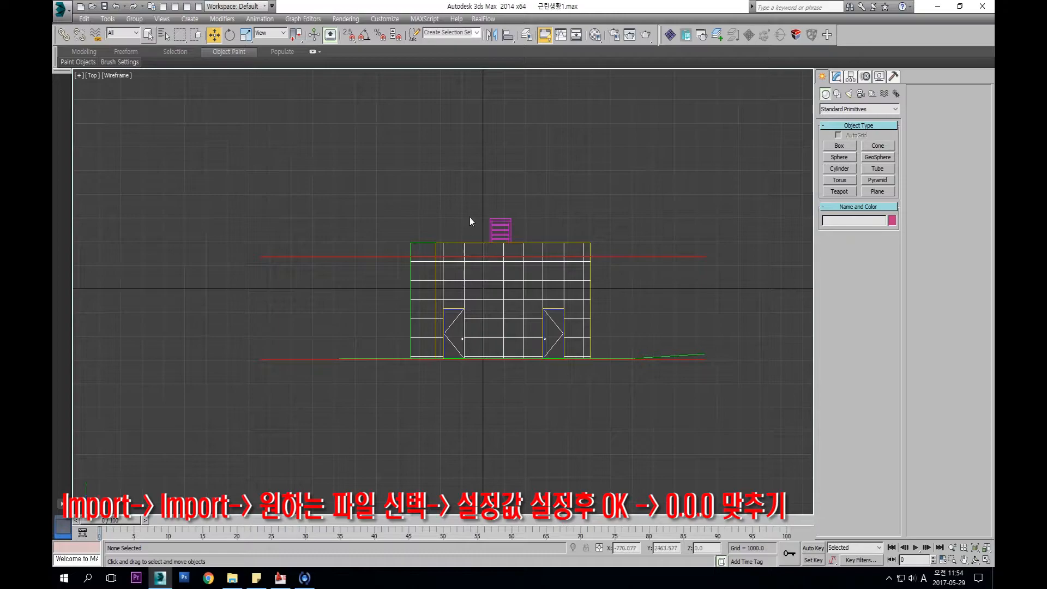
click(561, 243)
middle_drag(509, 296, 433, 341)
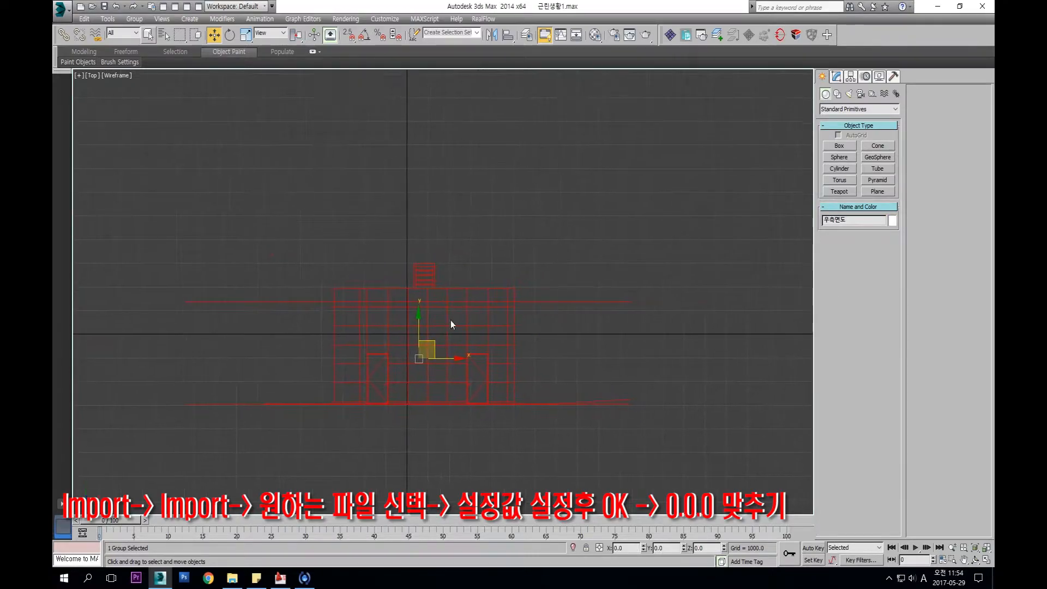
Move the 우측면도 group so the building's lower-left corner sits near the origin, at about X 3712, Y 3000, and deselect it
drag(434, 341, 512, 270)
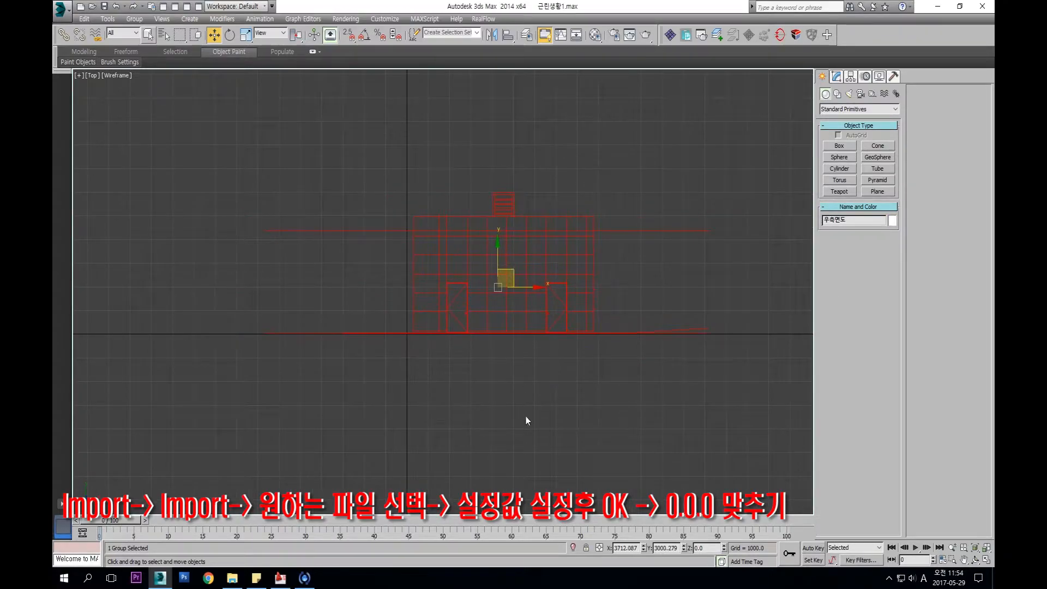
click(525, 417)
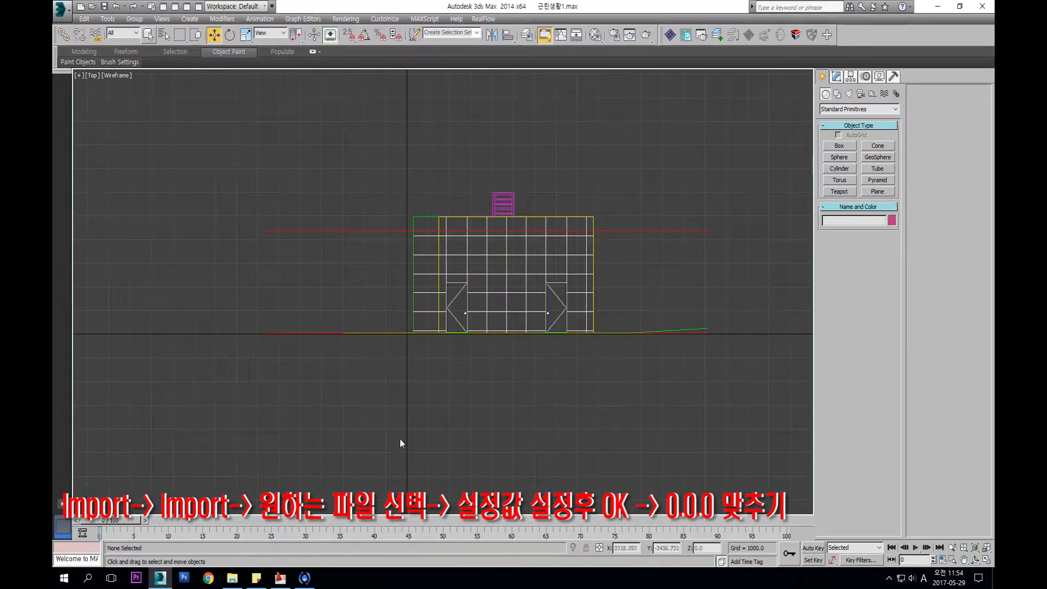
Switch to AutoCAD, close the 우측면도 drawing and bring the rear elevation (배면도) into view in the main drawing
click(284, 580)
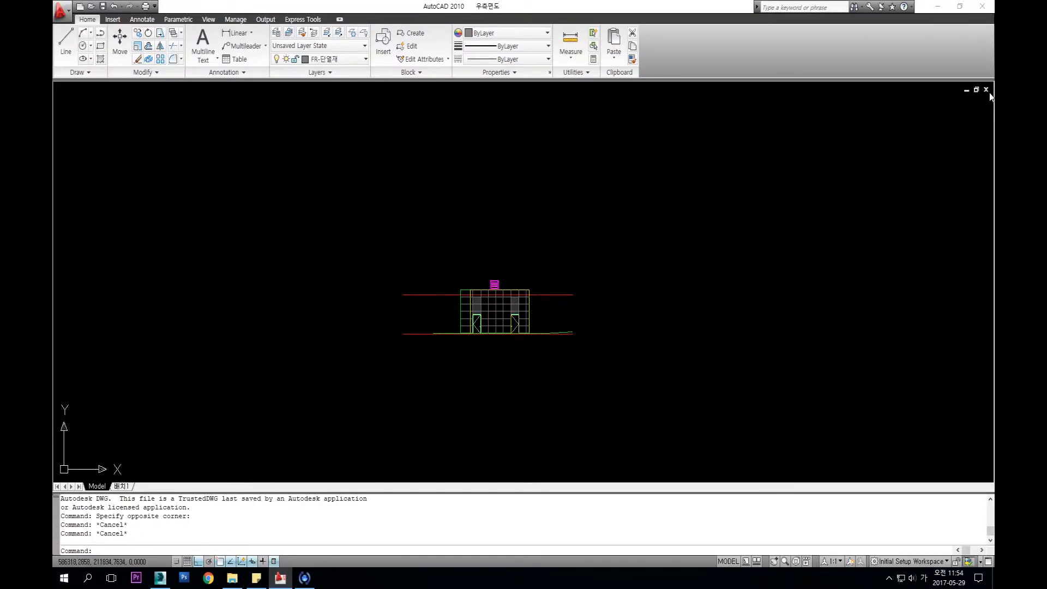
click(986, 89)
click(560, 313)
middle_drag(484, 313, 495, 217)
scroll(495, 217, down, 4)
middle_drag(512, 304, 527, 293)
scroll(255, 320, up, 4)
middle_drag(343, 290, 386, 231)
middle_drag(457, 359, 354, 331)
middle_drag(559, 219, 675, 351)
scroll(560, 271, up, 2)
middle_drag(578, 276, 680, 297)
click(692, 299)
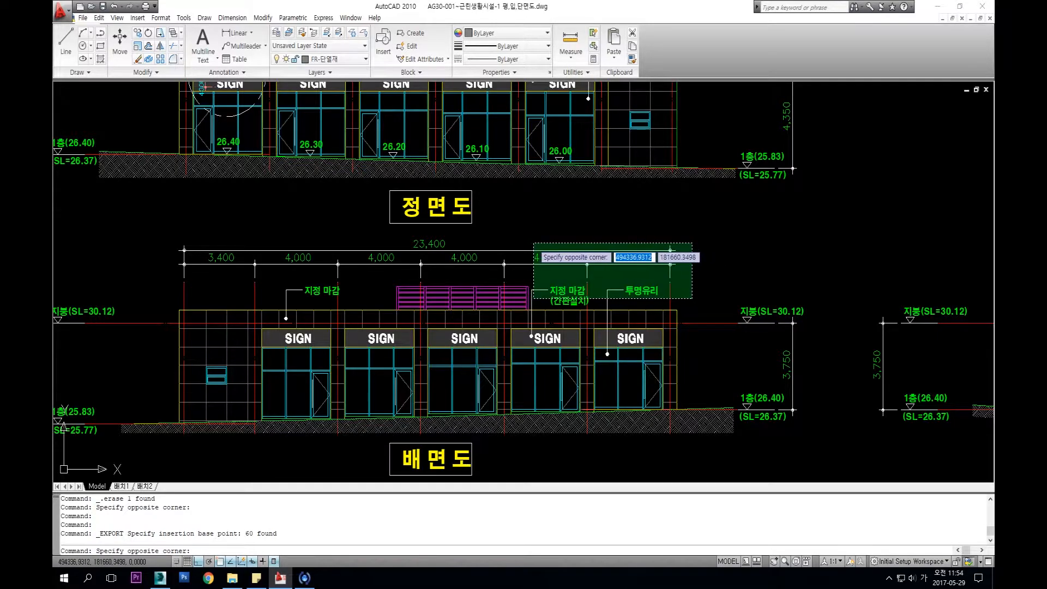
key(Escape)
key(Escape)
key(Escape)
click(686, 277)
click(174, 245)
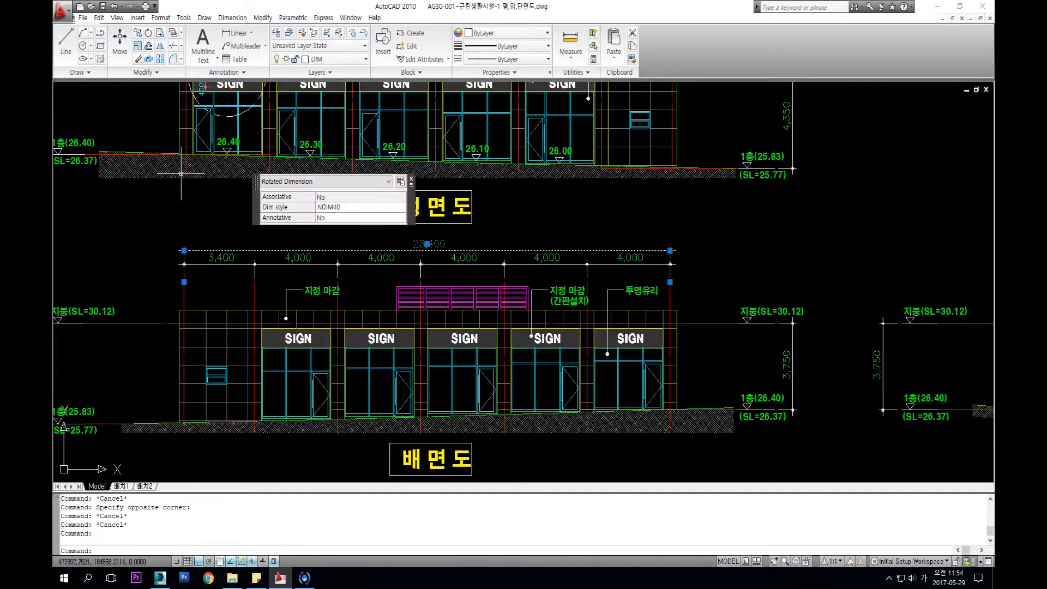
key(Escape)
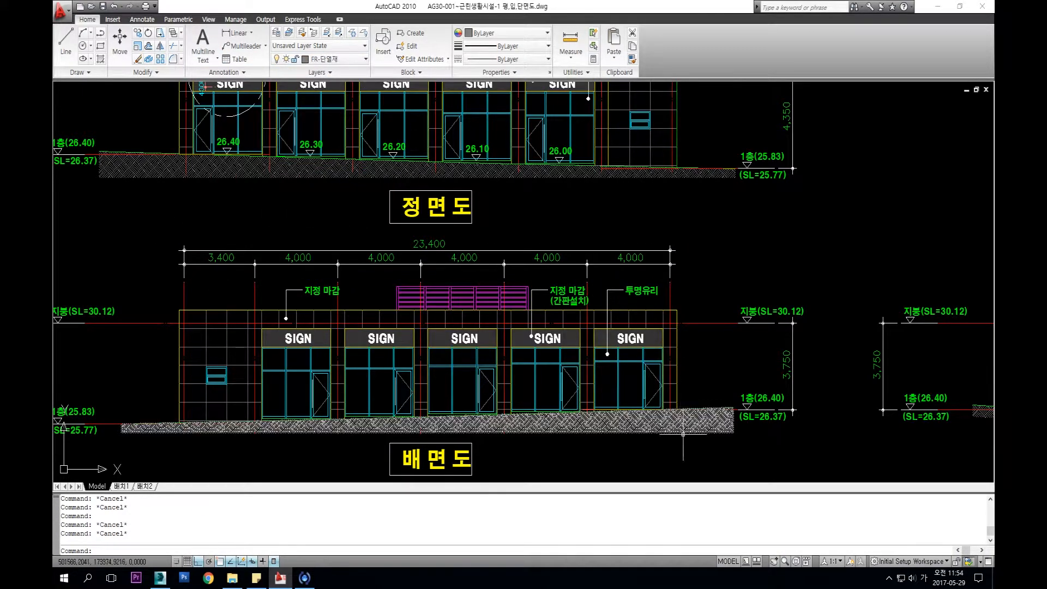
Select the whole rear elevation with its dimensions and ground hatch, and define it as a block named 배면도 in millimeters
click(696, 441)
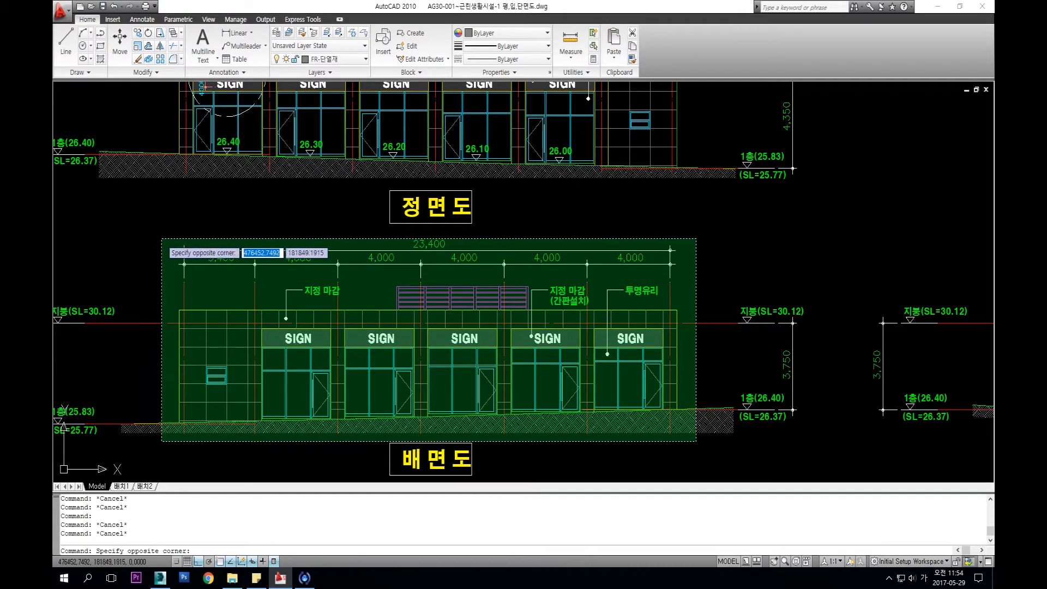
click(161, 238)
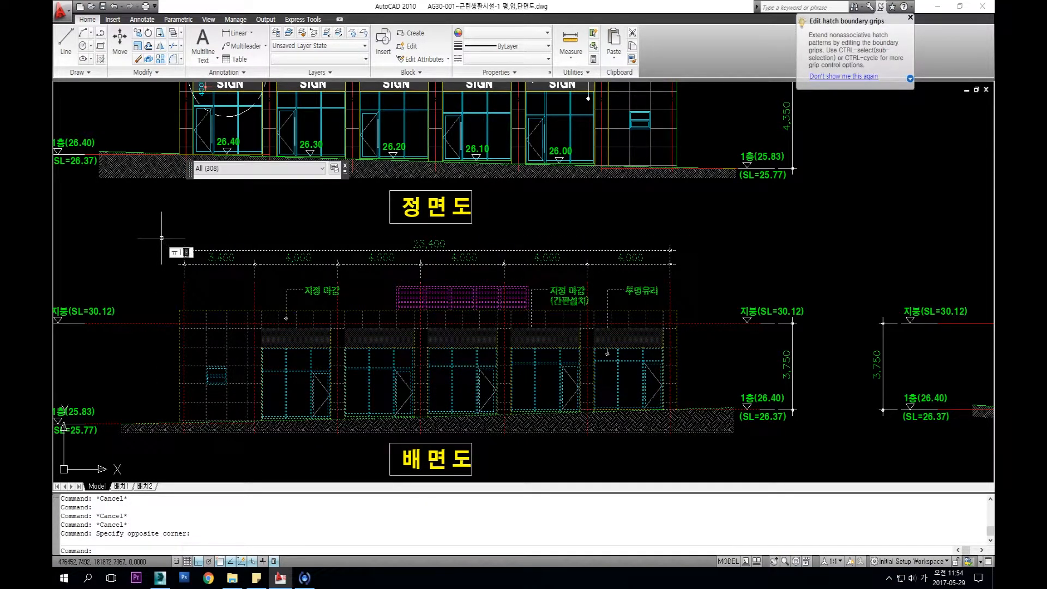
text(block)
key(Return)
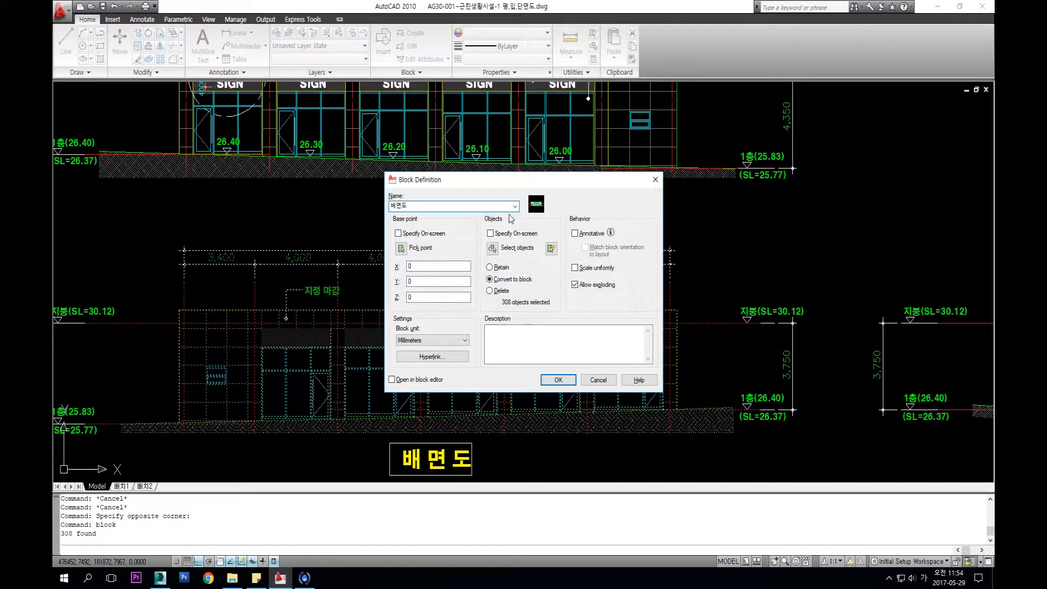
text(도)
click(557, 380)
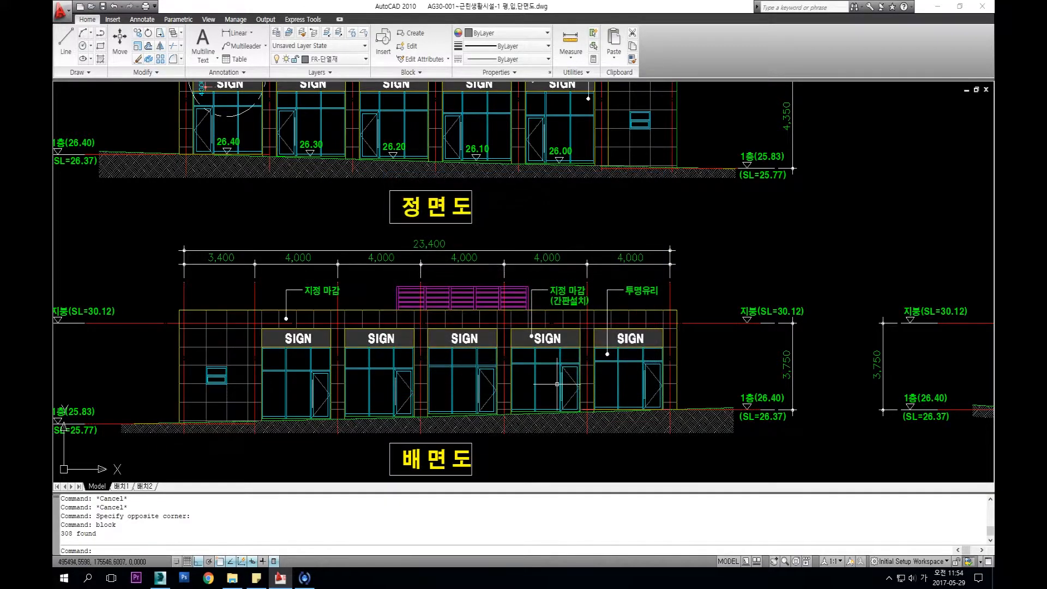
Select the 배면도 block and try to export it using the Other Formats option
click(503, 325)
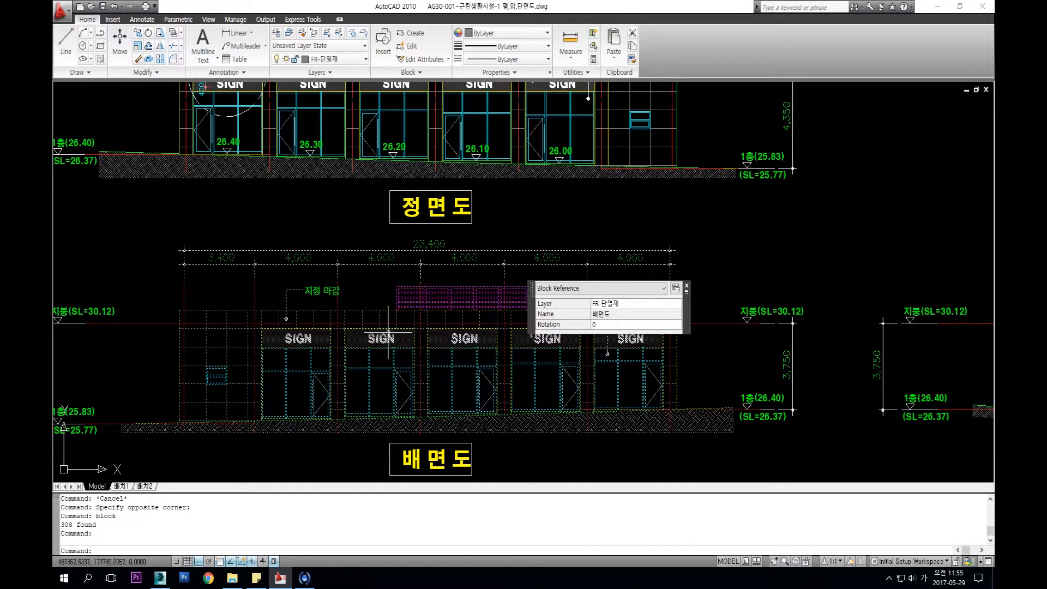
middle_drag(399, 339, 386, 324)
key(Escape)
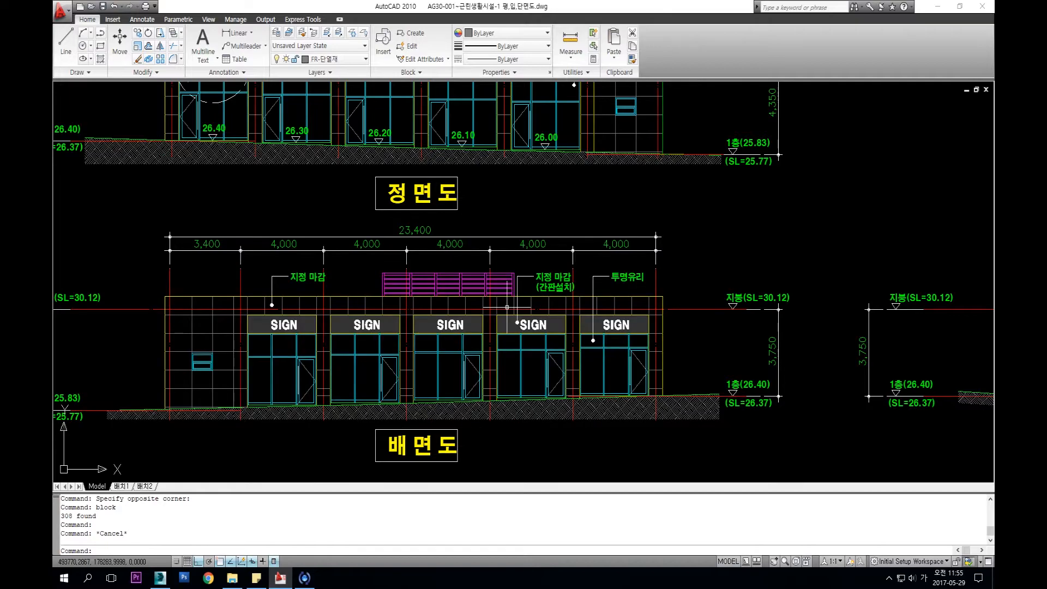
click(508, 322)
key(Escape)
click(517, 323)
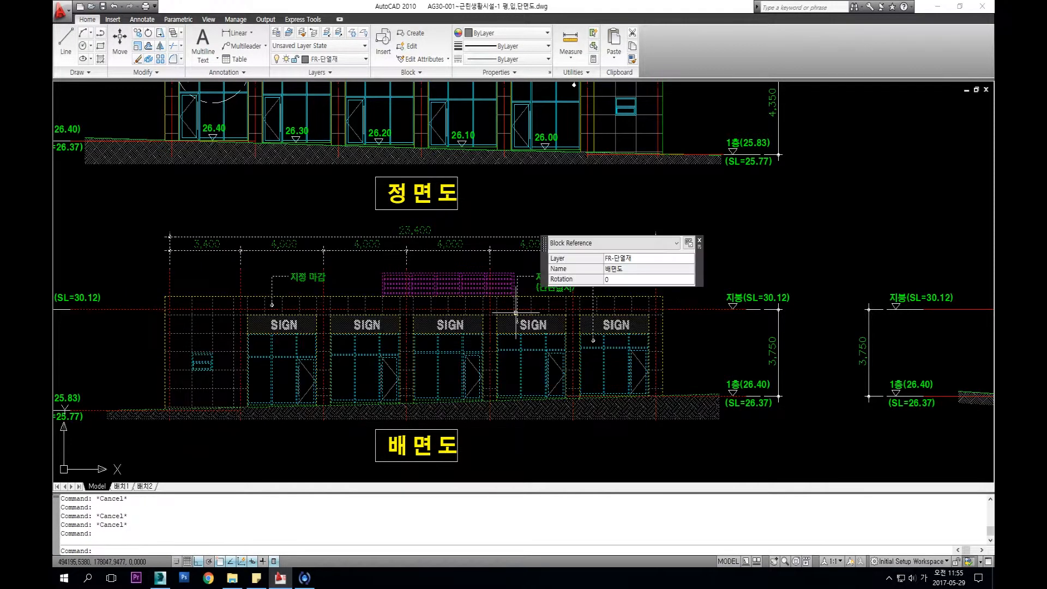
click(64, 16)
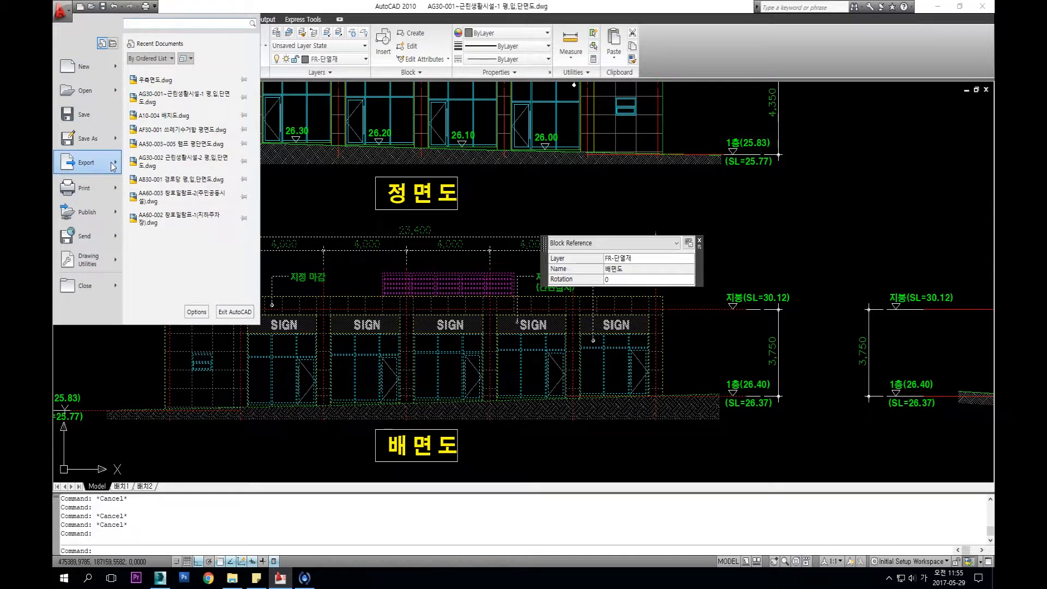
mouse_move(113, 167)
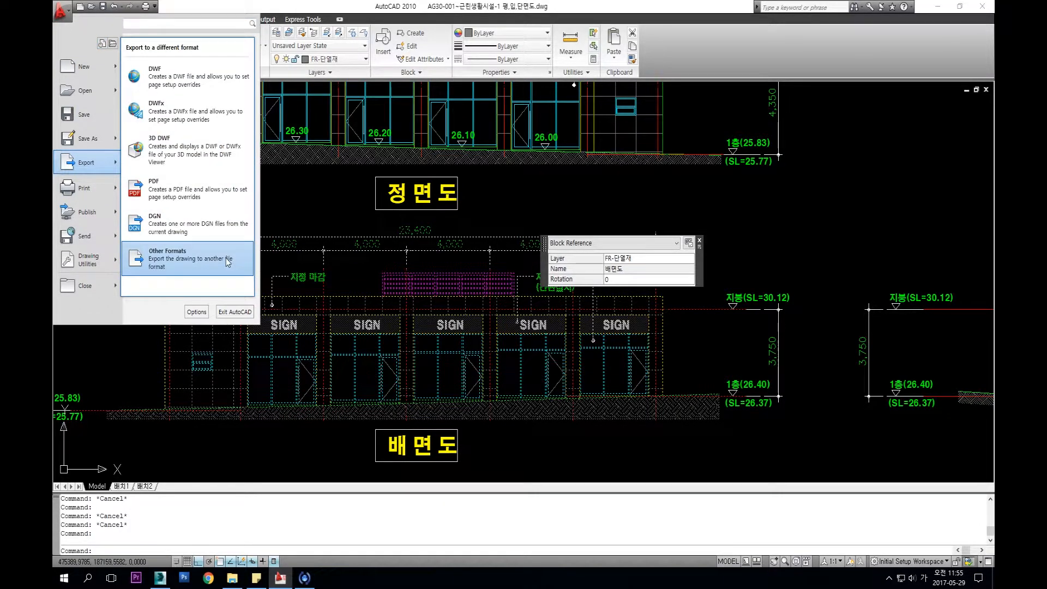
click(228, 264)
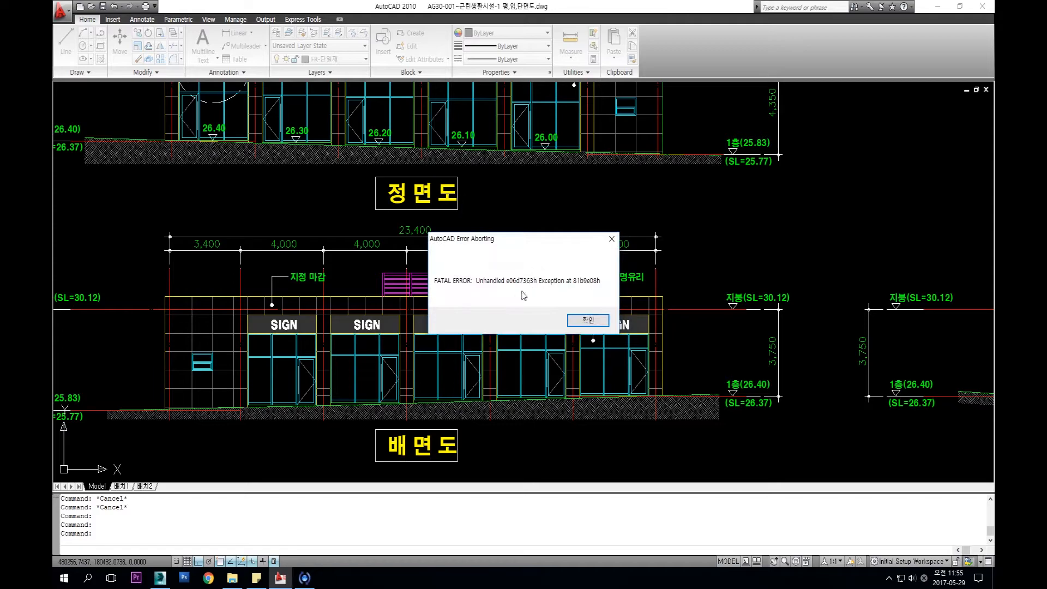
Acknowledge the fatal error, accept saving the changes to a recovery file, and cancel the AutoCAD error report
click(591, 320)
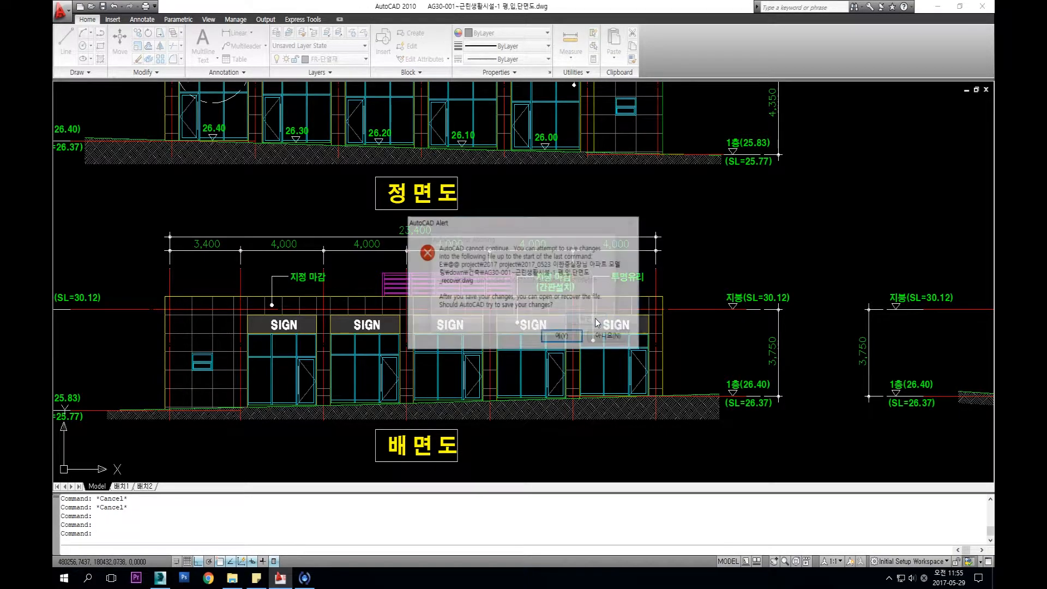
click(573, 338)
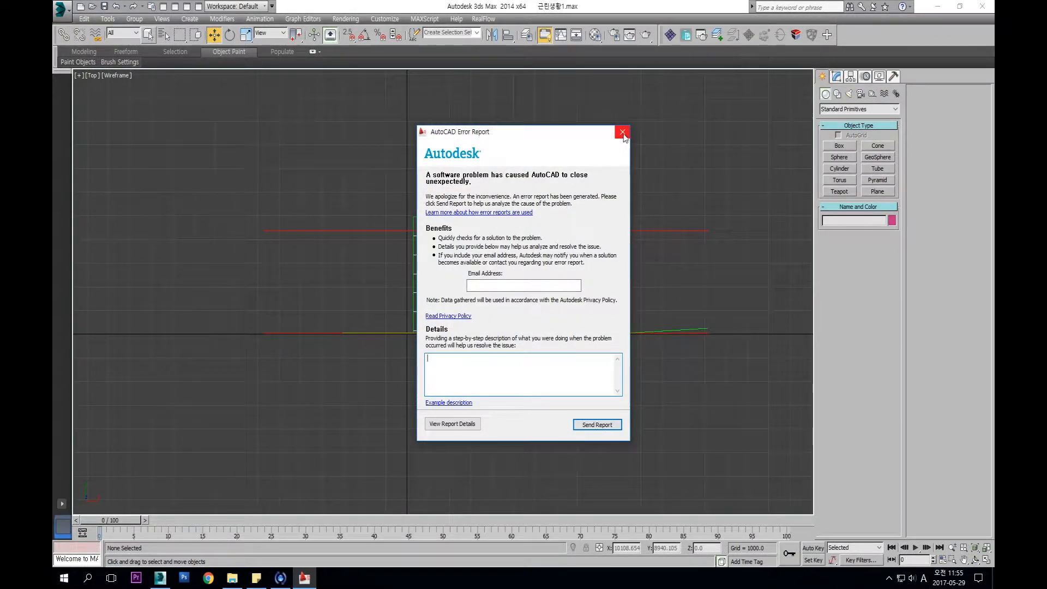
click(622, 133)
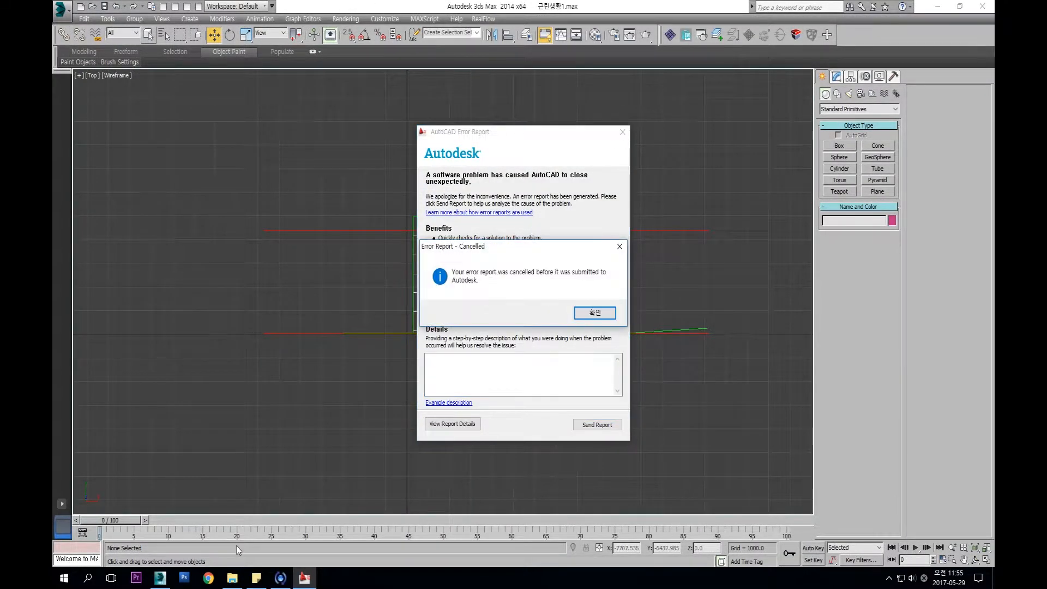
click(594, 311)
Reopen the drawing AG30-001~근린생활시설-1 평,입,단면도 in AutoCAD from the 건축 project folder
click(231, 577)
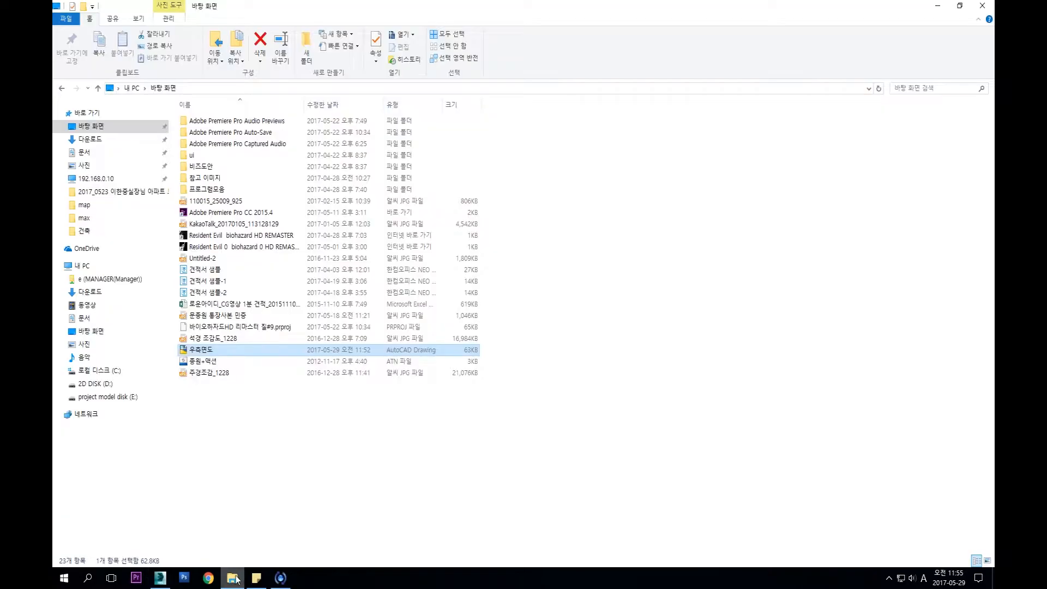
key(BackSpace)
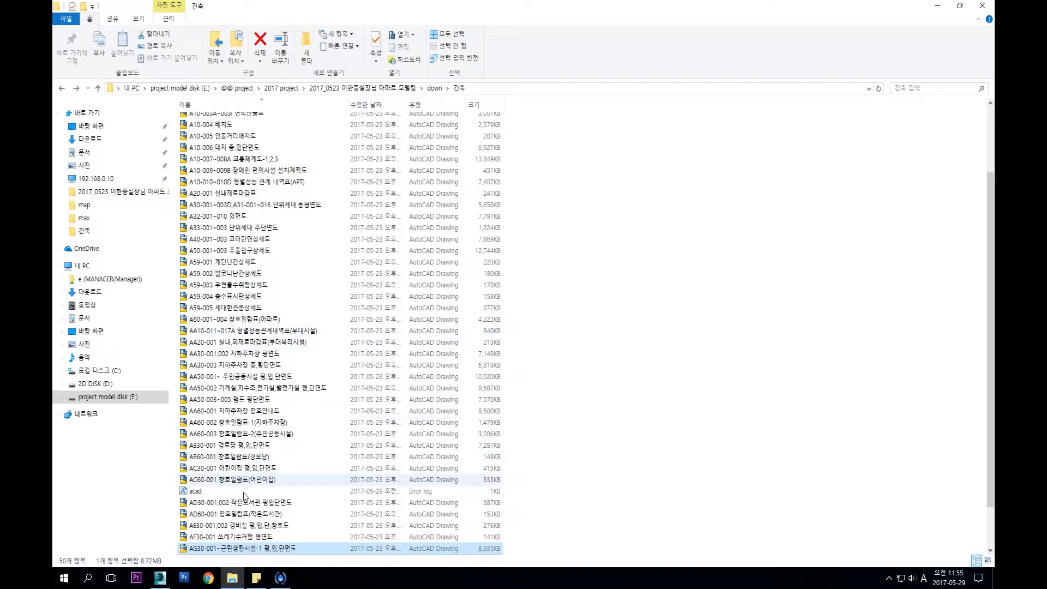
double_click(244, 548)
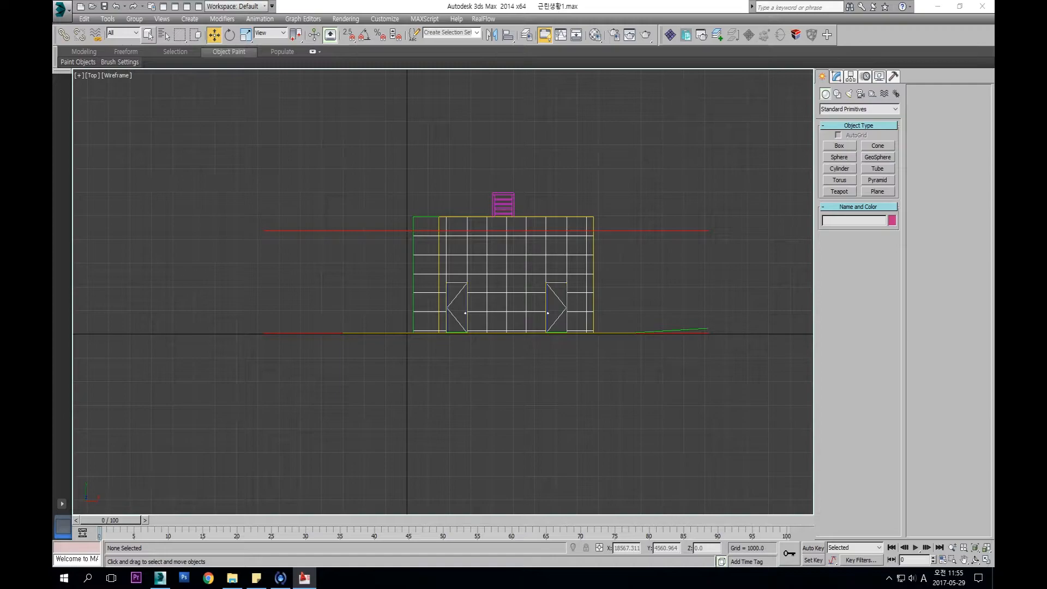
drag(994, 155, 763, 1)
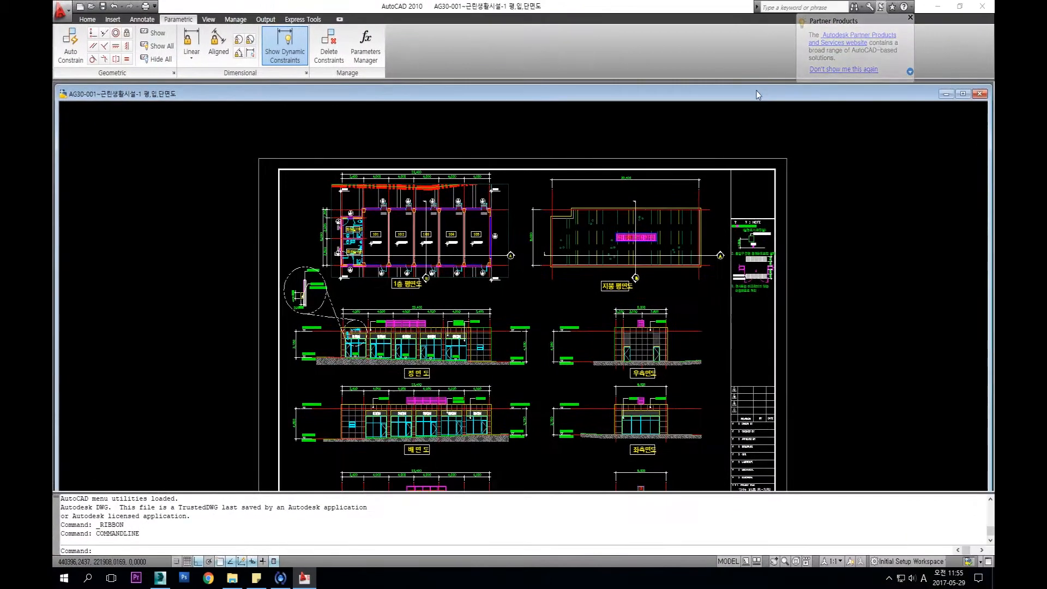
scroll(448, 286, up, 2)
click(448, 258)
key(Escape)
key(Escape)
key(Escape)
key(Escape)
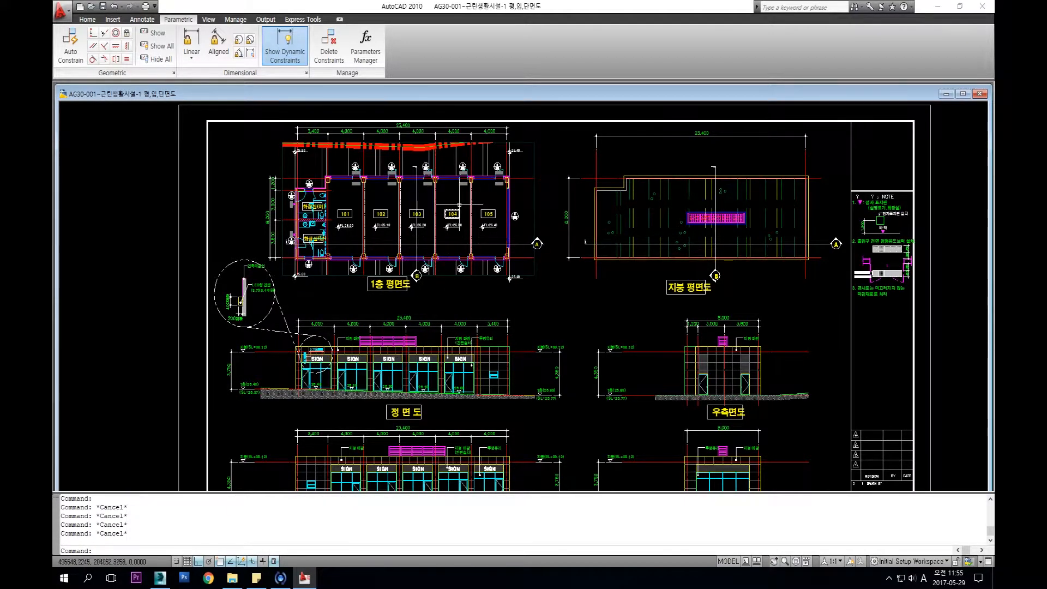
Select the block reference of the first-floor plan (1층 평면도) and copy it to the clipboard
scroll(457, 169, up, 2)
click(456, 174)
scroll(454, 203, down, 4)
key(ctrl+c)
key(ctrl+c)
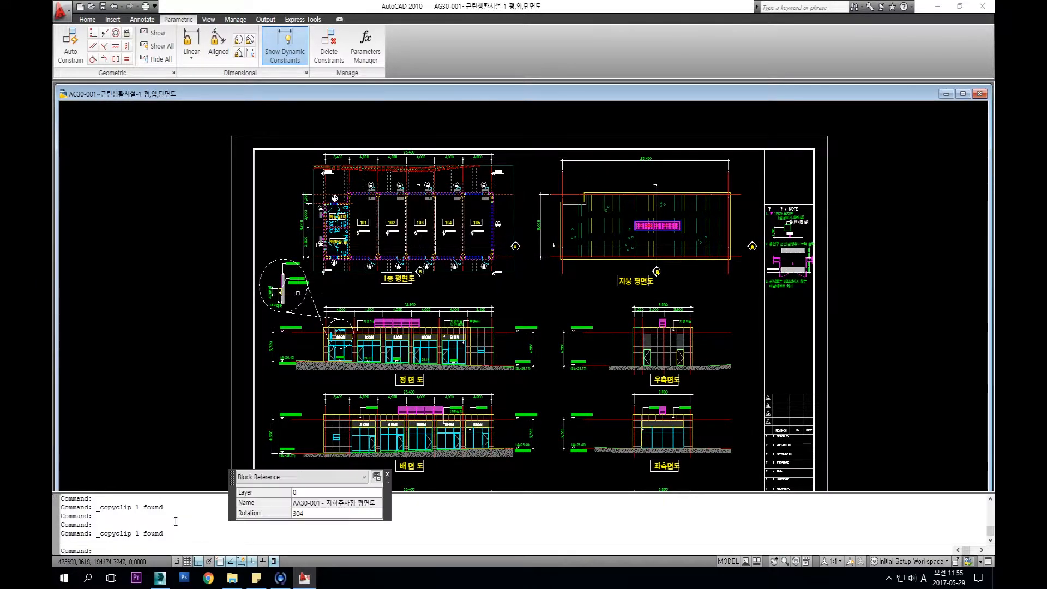
Switch to 3ds Max and delete the imported 우측면도 group
click(160, 579)
scroll(439, 305, down, 5)
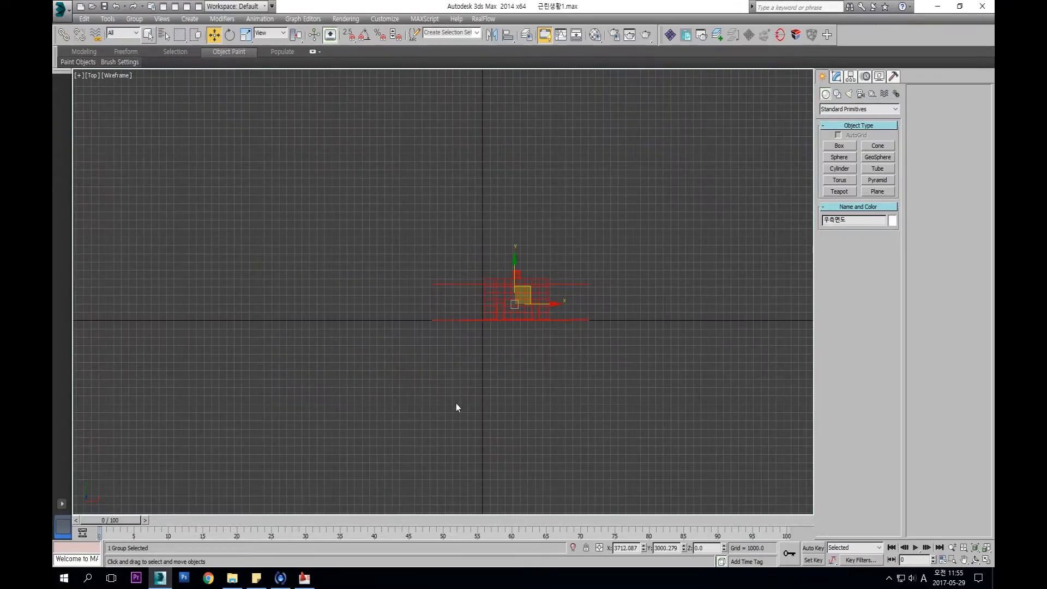
key(Delete)
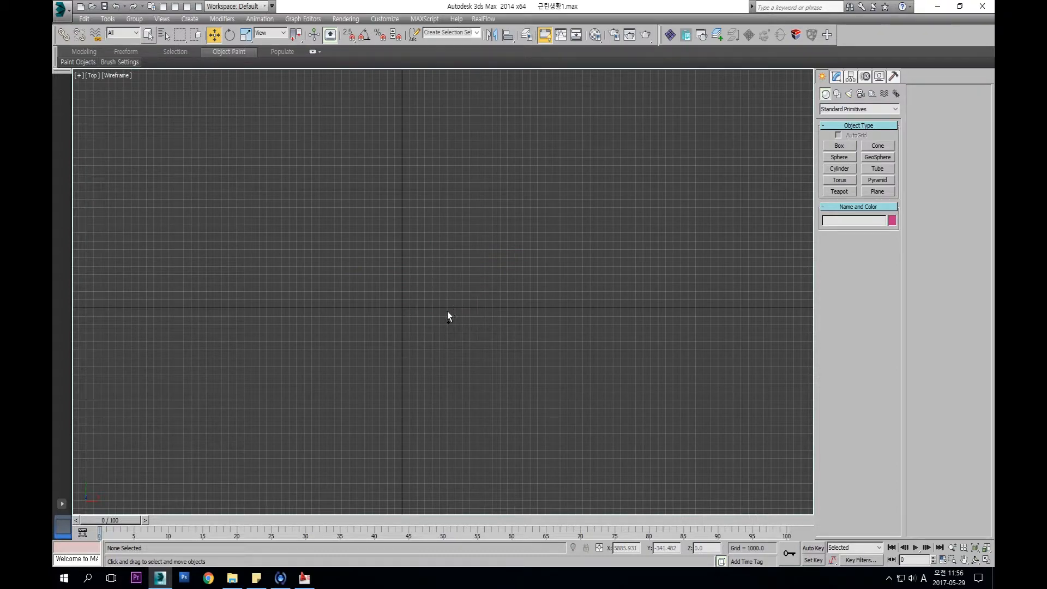
Unhide the @@ 11 floor plan group, select it and view it at an angle
key(5)
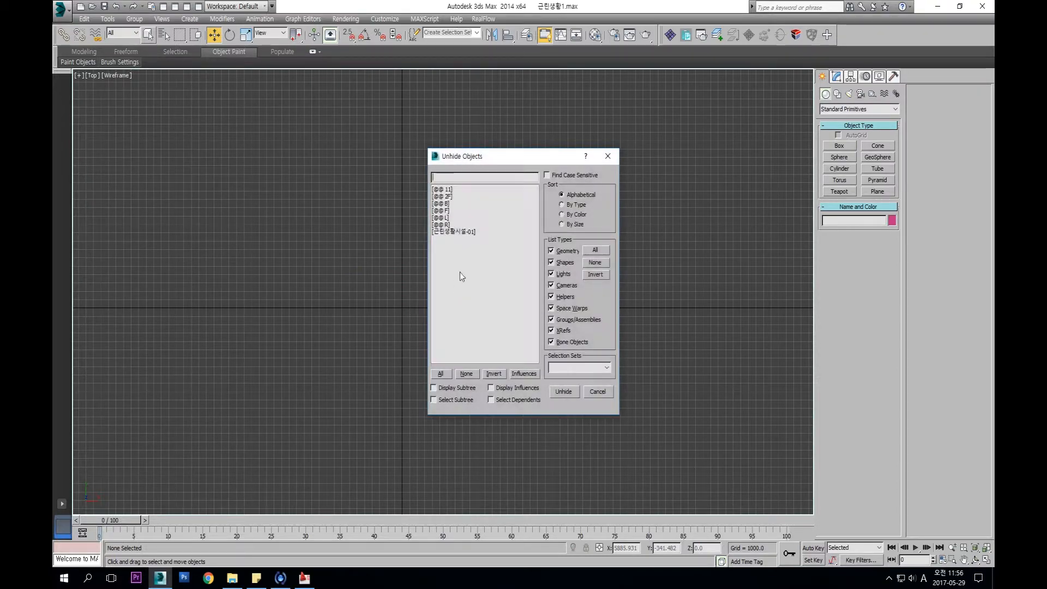
double_click(447, 190)
drag(548, 268, 453, 390)
scroll(509, 290, up, 4)
alt+middle_drag(509, 290, 529, 219)
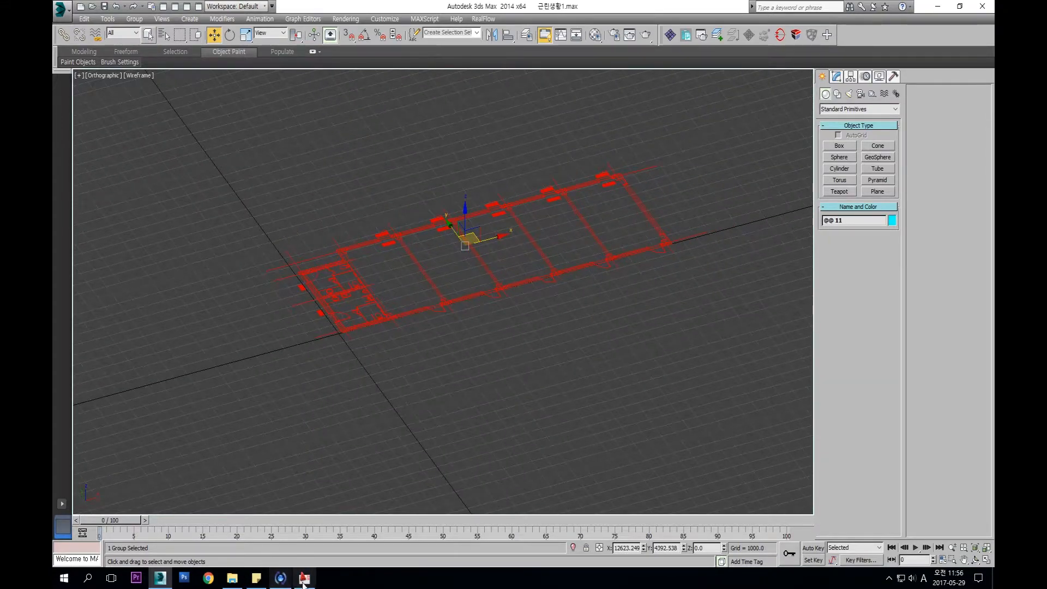
Glance at the source drawing in AutoCAD, return to 3ds Max and unhide the @@ F elevation group
click(304, 578)
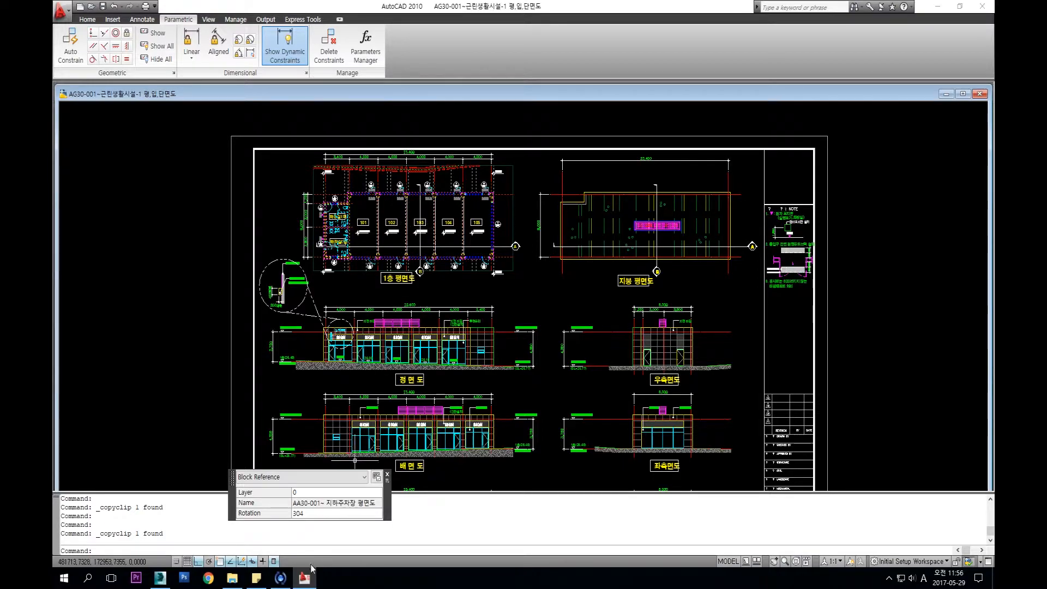
click(160, 578)
middle_drag(534, 261, 459, 329)
scroll(459, 329, down, 3)
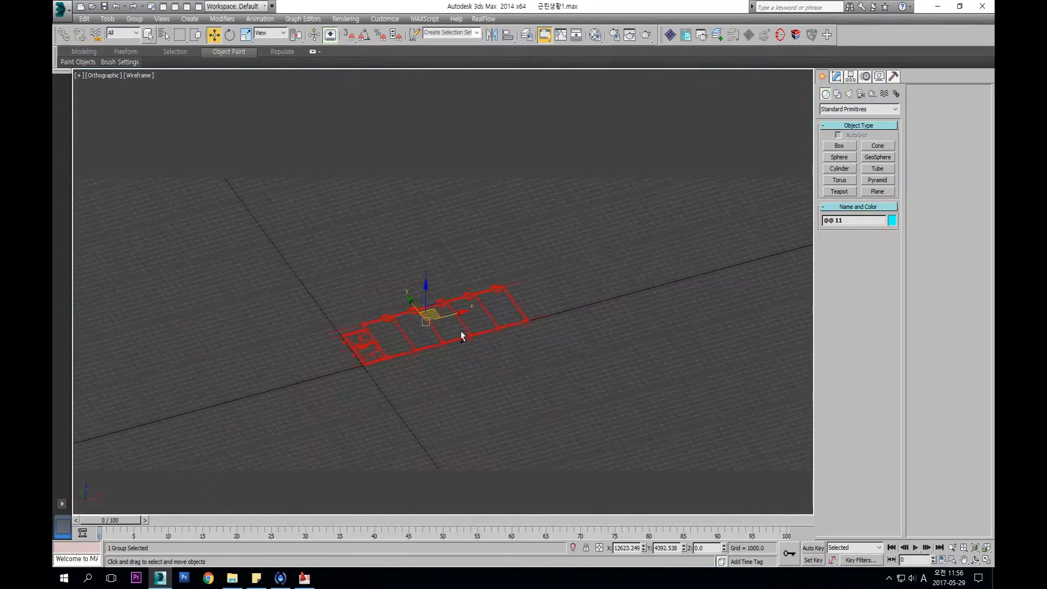
key(5)
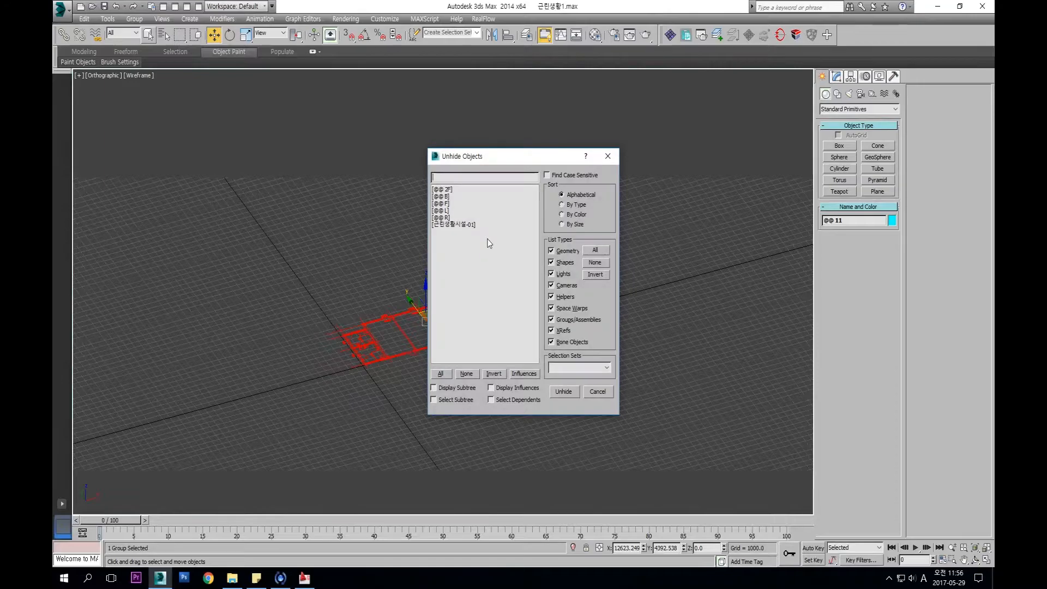
double_click(446, 204)
Select the @@ F elevation group and rotate it with angle snap so it lies flat in the Top view
mouse_move(490, 286)
alt+middle_down()
mouse_move(469, 296)
mouse_move(480, 270)
mouse_move(466, 289)
mouse_move(500, 295)
alt+middle_up()
click(470, 293)
scroll(471, 292, up, 4)
key(t)
scroll(456, 275, down, 3)
scroll(456, 276, up, 2)
key(e)
drag(453, 274, 455, 212)
key(ctrl+z)
key(a)
drag(453, 272, 453, 220)
Move the @@ F elevation above the plan and vertex-snap its lower-left building corner to the plan's upper-left corner
key(w)
drag(463, 274, 473, 231)
scroll(377, 308, up, 2)
scroll(263, 275, up, 3)
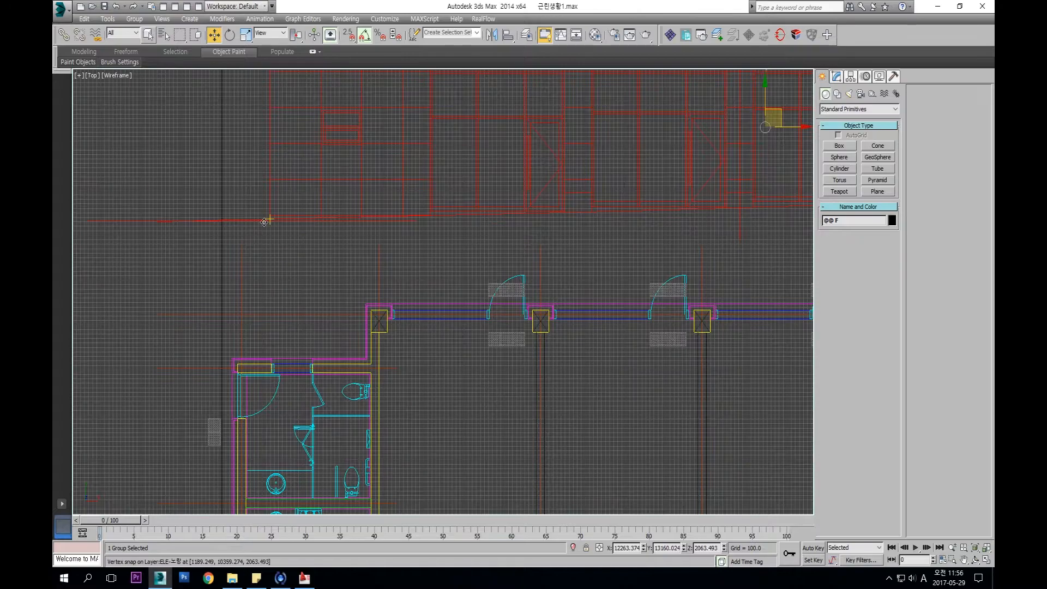
drag(264, 222, 235, 347)
scroll(235, 347, down, 5)
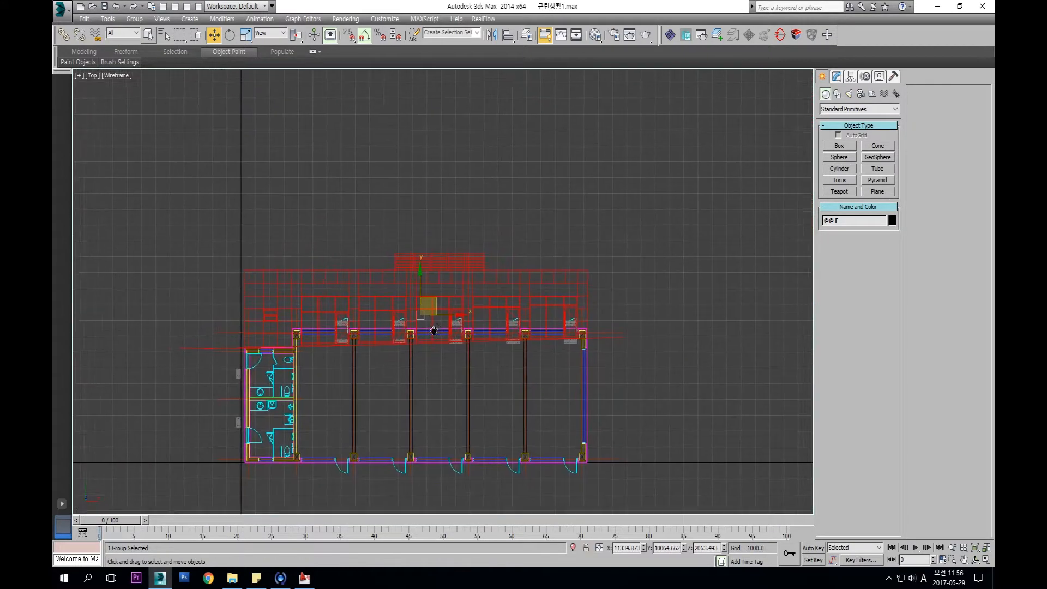
scroll(565, 342, up, 4)
scroll(400, 331, down, 3)
Move the @@ F elevation clear of the plan along Y and rotate it to stand upright behind the building
drag(400, 331, 341, 245)
middle_drag(341, 244, 432, 215)
key(e)
drag(431, 220, 421, 226)
key(w)
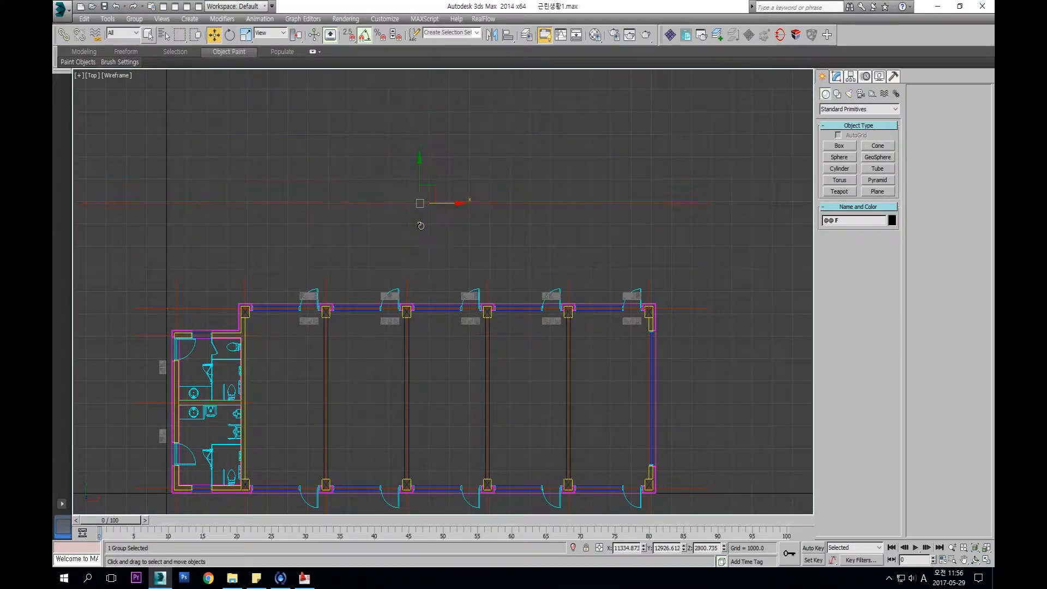
Unhide the @@ L and @@ R side elevation groups around the floor plan
key(f)
scroll(329, 304, up, 2)
key(t)
scroll(522, 267, down, 3)
scroll(502, 264, up, 3)
key(h)
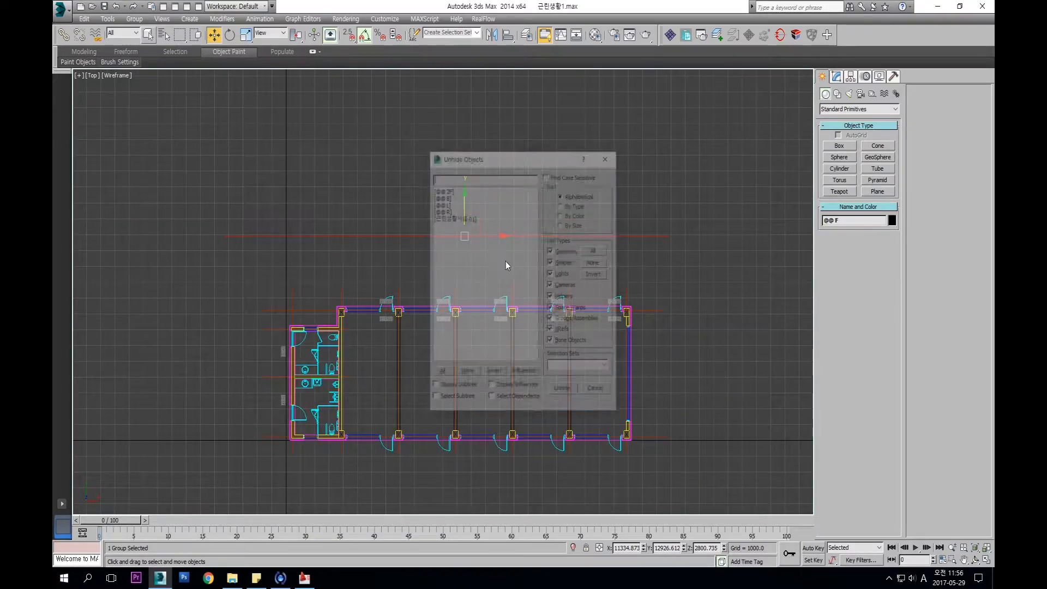
double_click(453, 208)
alt+middle_drag(443, 276, 324, 352)
key(5)
double_click(444, 206)
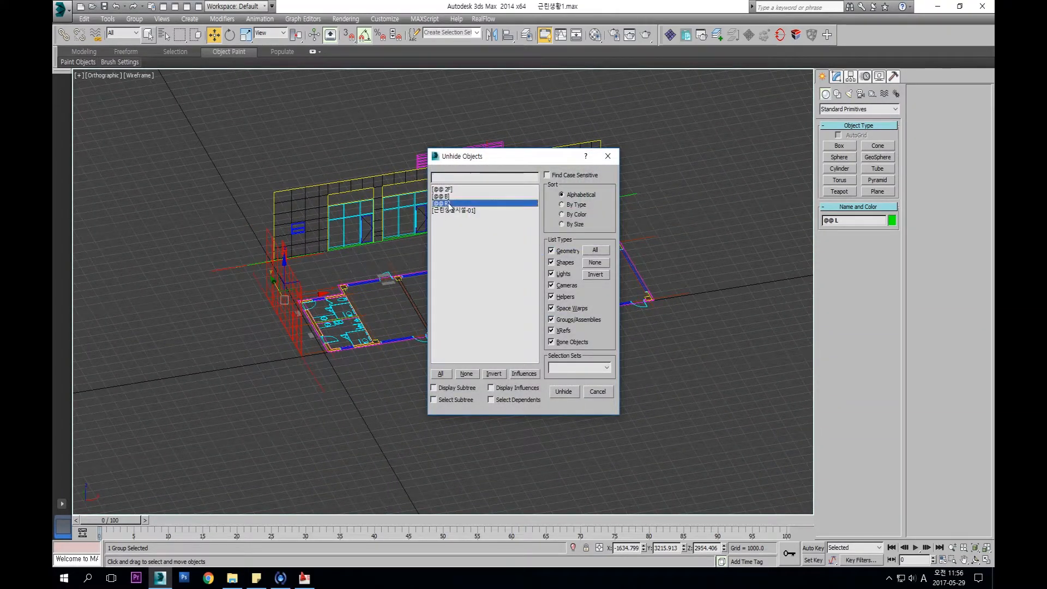
Examine the arrangement of the plan and the three upright elevation groups in an orthographic view, selecting all and deselecting them
middle_drag(525, 253, 461, 274)
click(582, 239)
alt+middle_drag(585, 242, 573, 260)
middle_drag(423, 285, 495, 296)
click(723, 281)
key(ctrl+a)
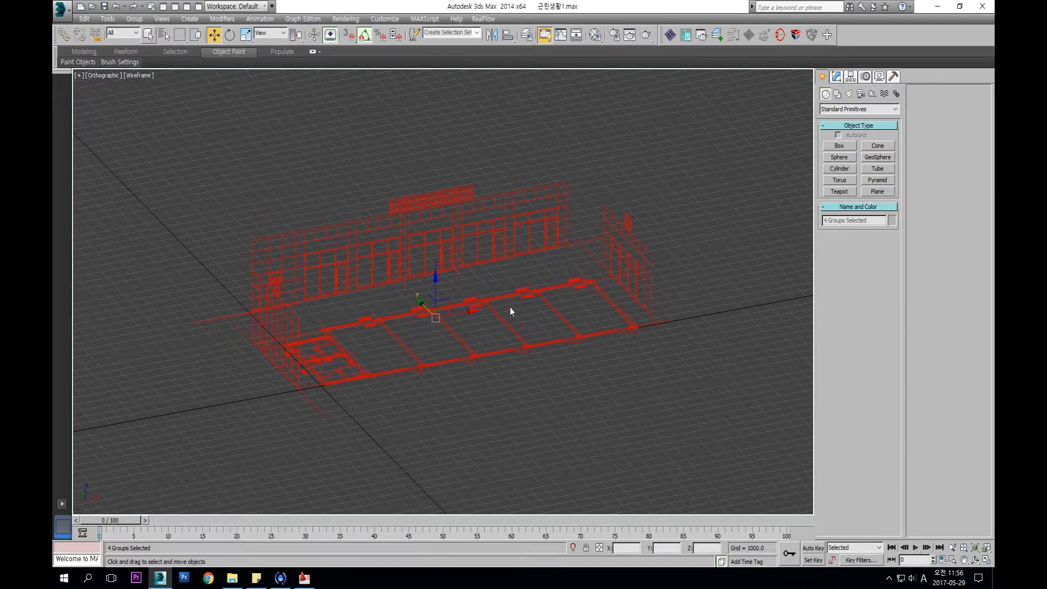
click(660, 348)
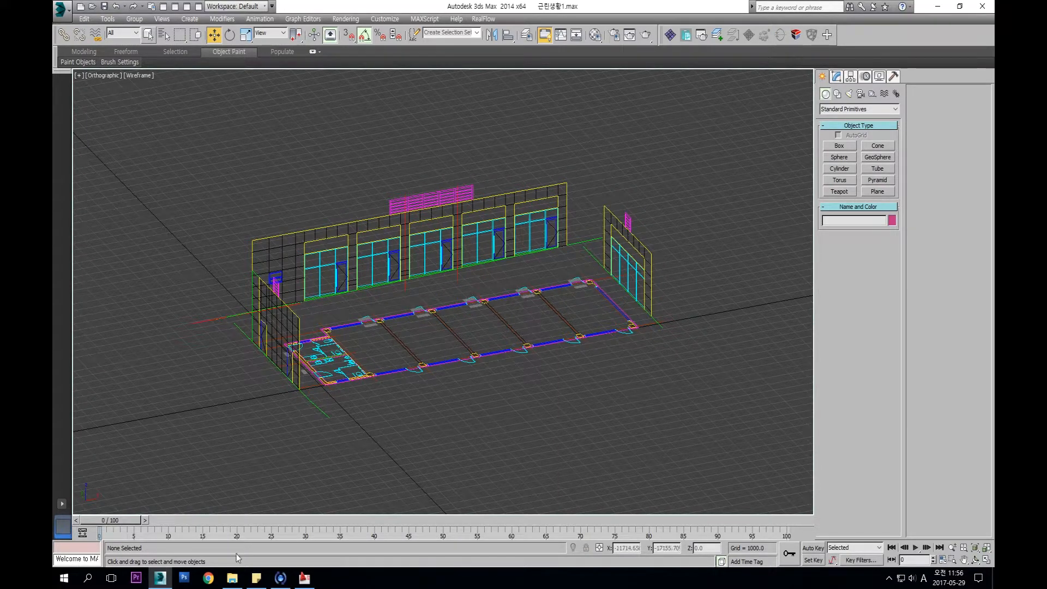
Dismiss the Apple Software Update window, switch to AutoCAD and clear the selection near the roof plan
click(280, 578)
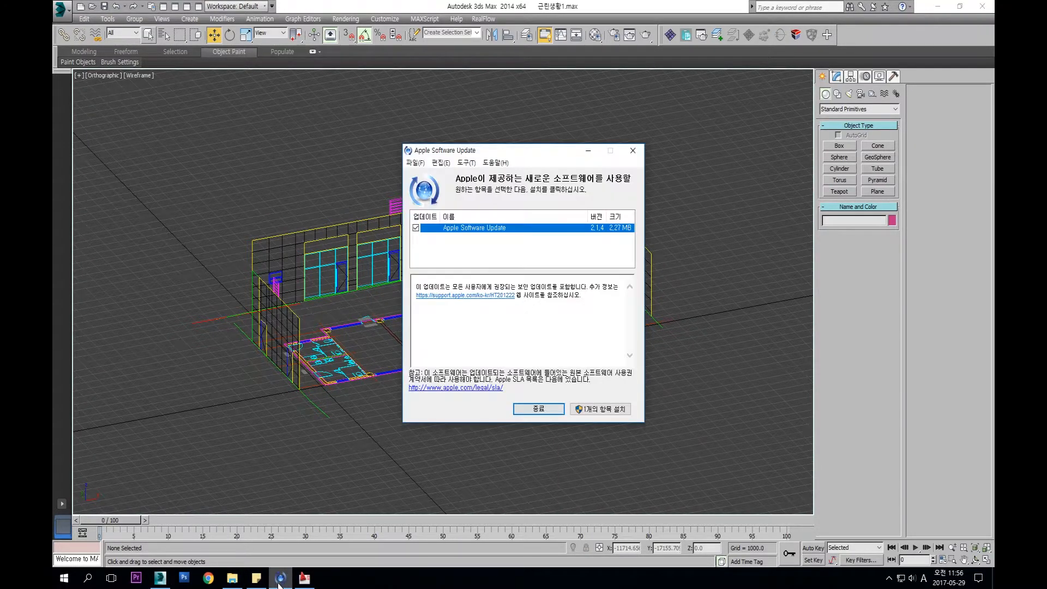
click(634, 154)
click(280, 577)
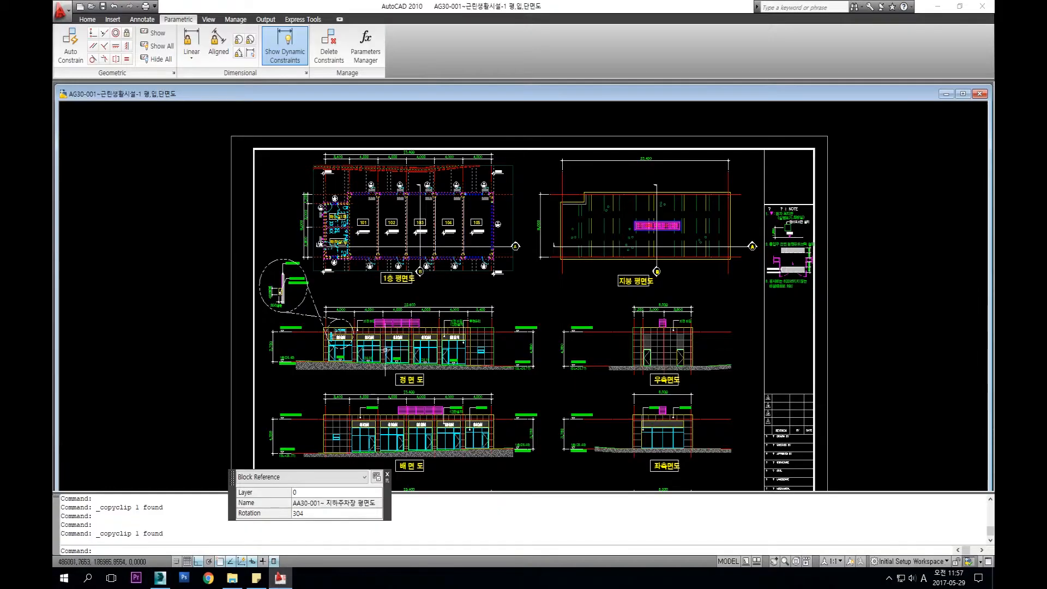
key(Escape)
key(Escape)
scroll(540, 300, up, 4)
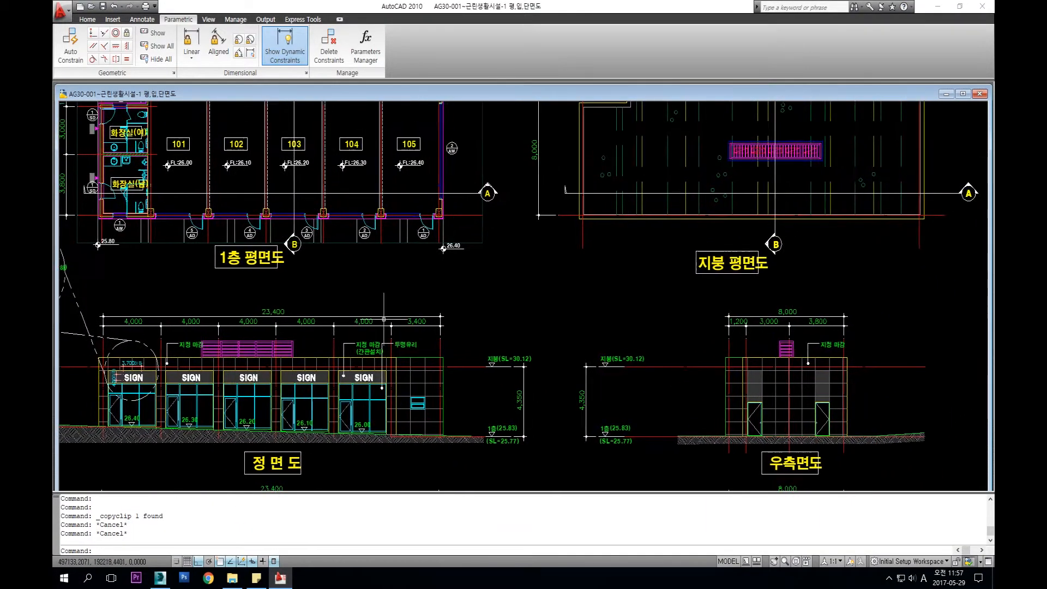
key(Escape)
middle_drag(720, 250, 525, 364)
key(Escape)
Delete the title, section markers and dimensions around the roof plan
click(678, 401)
click(478, 347)
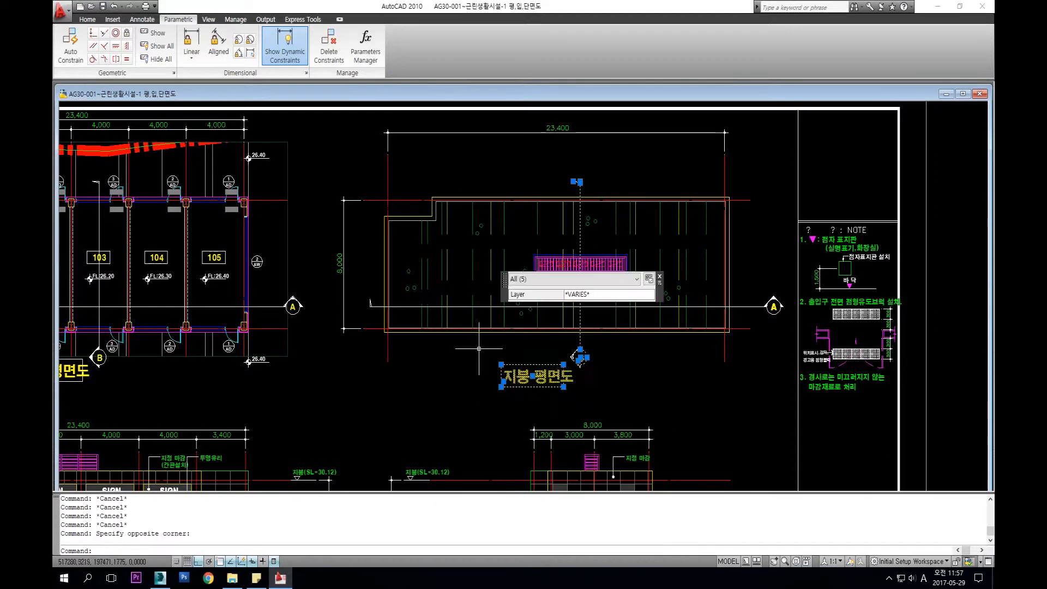
key(Delete)
click(769, 322)
click(755, 295)
key(Delete)
click(746, 150)
click(371, 130)
key(Delete)
click(346, 364)
click(316, 195)
key(Delete)
Select the whole cleaned roof plan and copy it to the clipboard
click(774, 395)
click(360, 162)
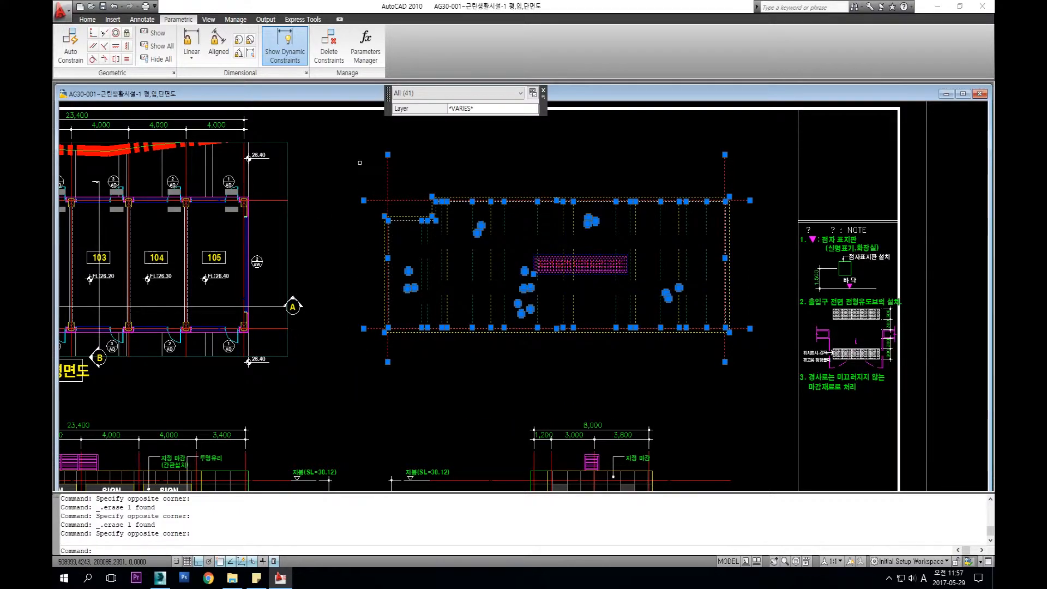
key(ctrl+c)
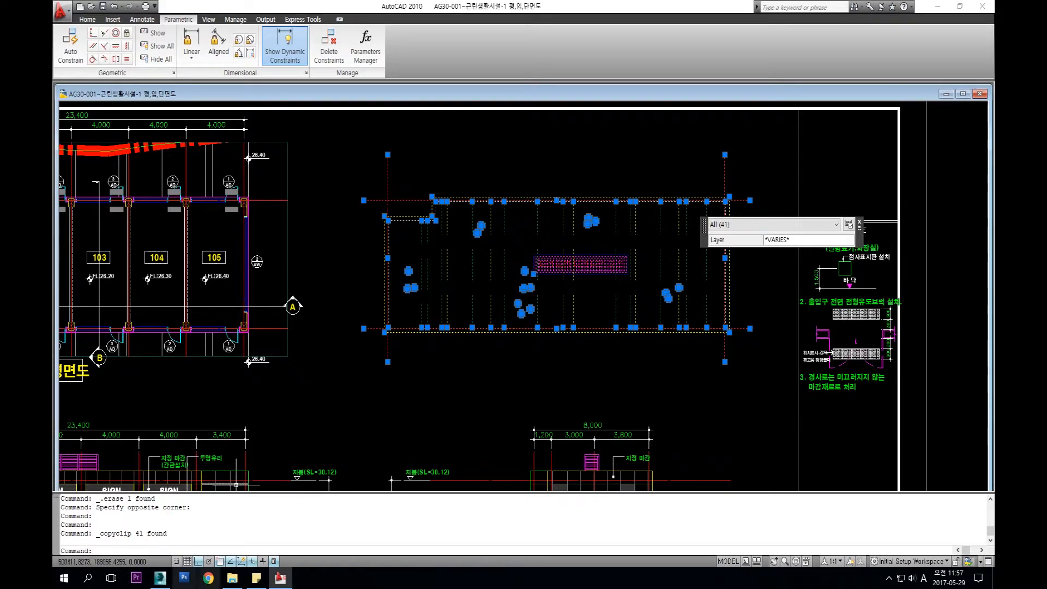
Switch to 3ds Max and paste the copied roof plan with Paste DWG as a group named @@@ 111
click(161, 579)
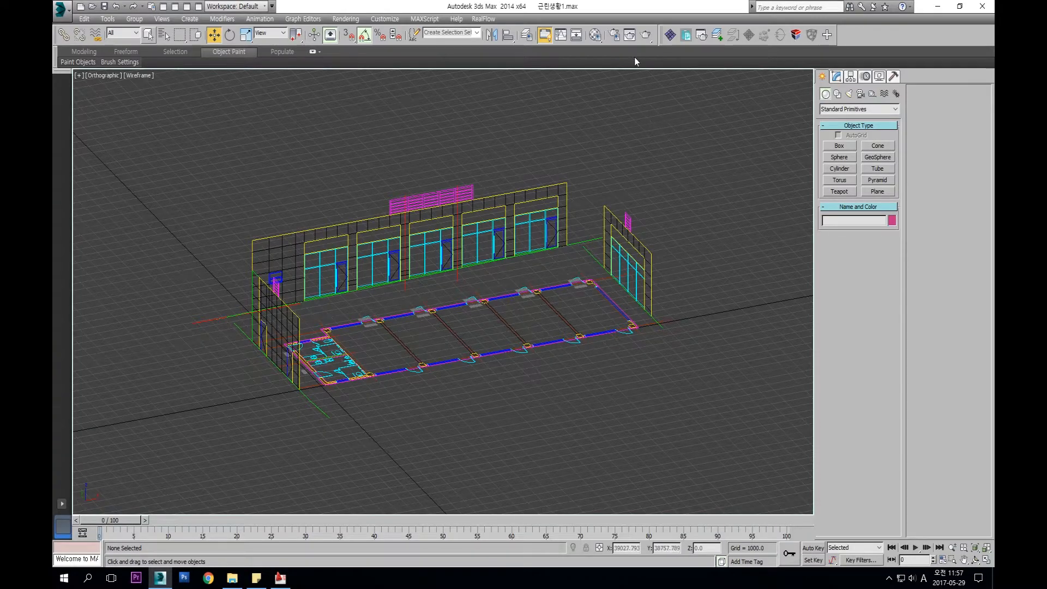
click(686, 36)
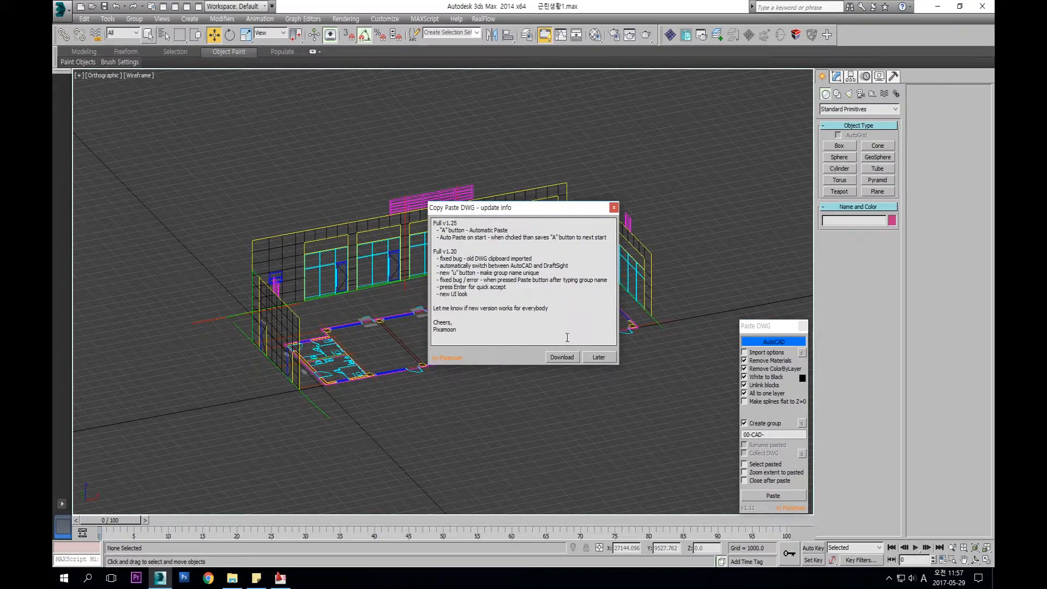
click(599, 358)
click(756, 327)
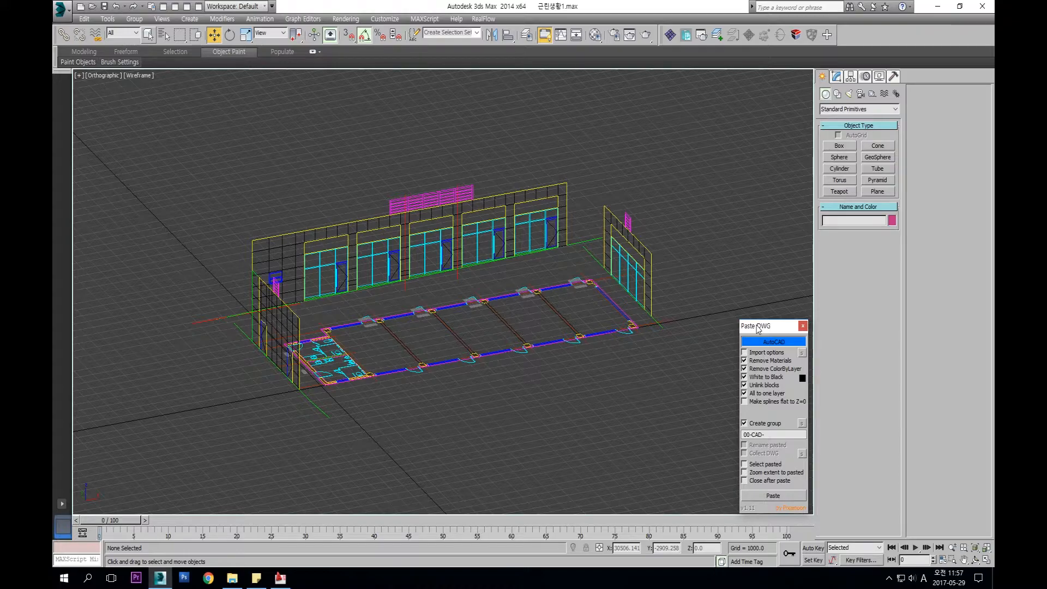
drag(781, 436, 628, 451)
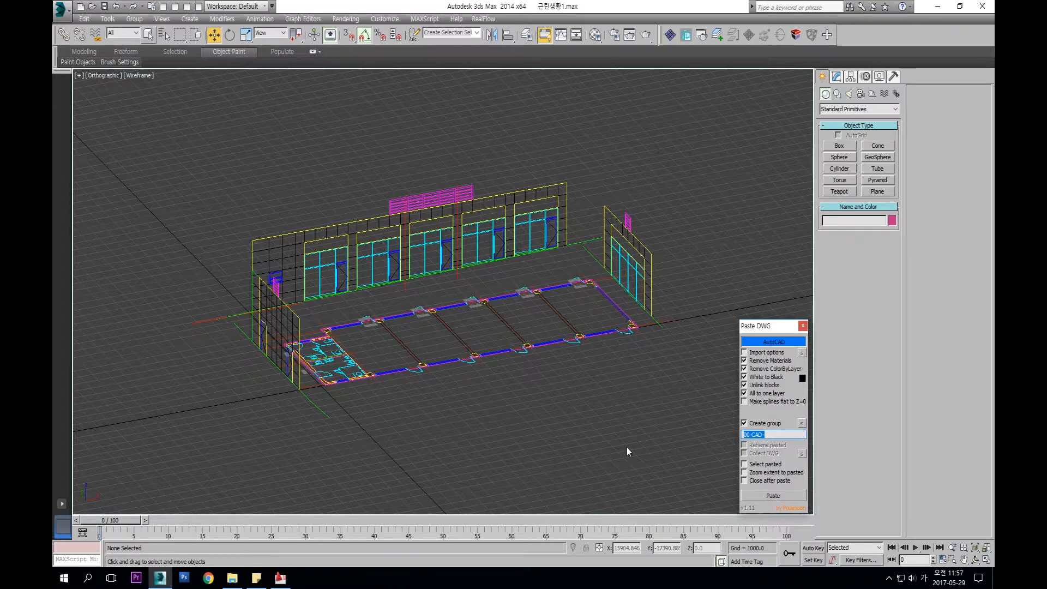
text(@@@ 111)
click(773, 495)
Select the pasted @@@ 111 roof plan group in the Top view and delete it
drag(688, 180, 621, 303)
key(t)
key(z)
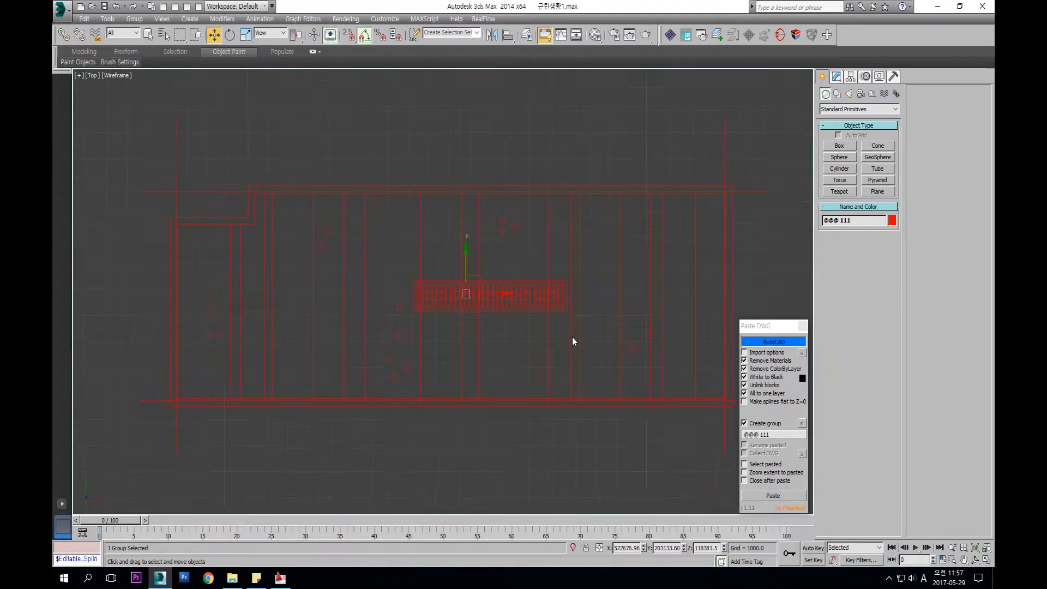
scroll(601, 361, down, 5)
middle_drag(624, 358, 652, 419)
click(652, 419)
click(572, 345)
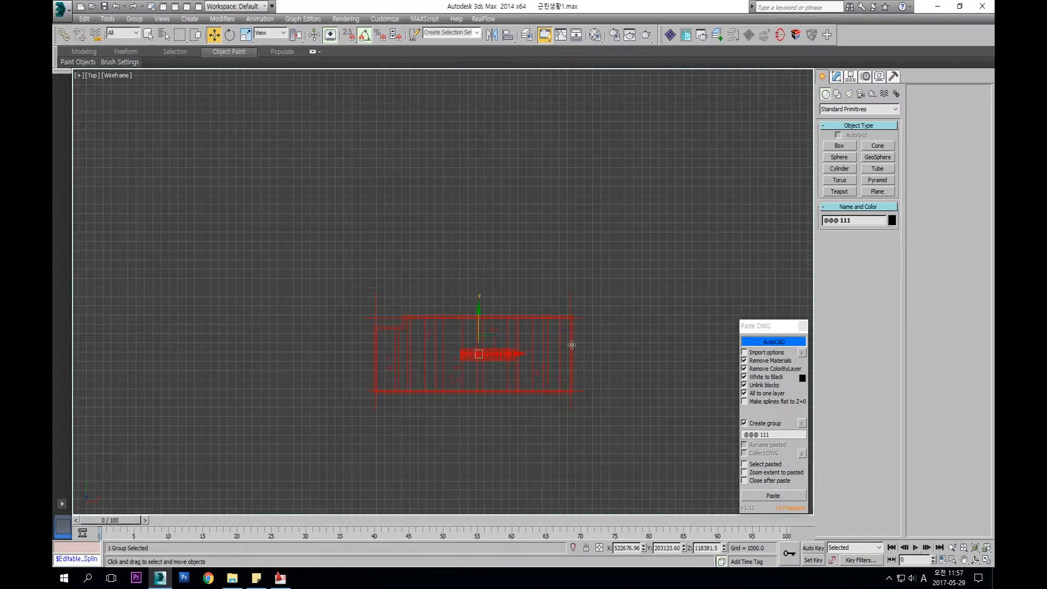
key(Delete)
Switch back to AutoCAD and convert the selected roof plan into a block named 11111
click(280, 579)
scroll(500, 325, down, 3)
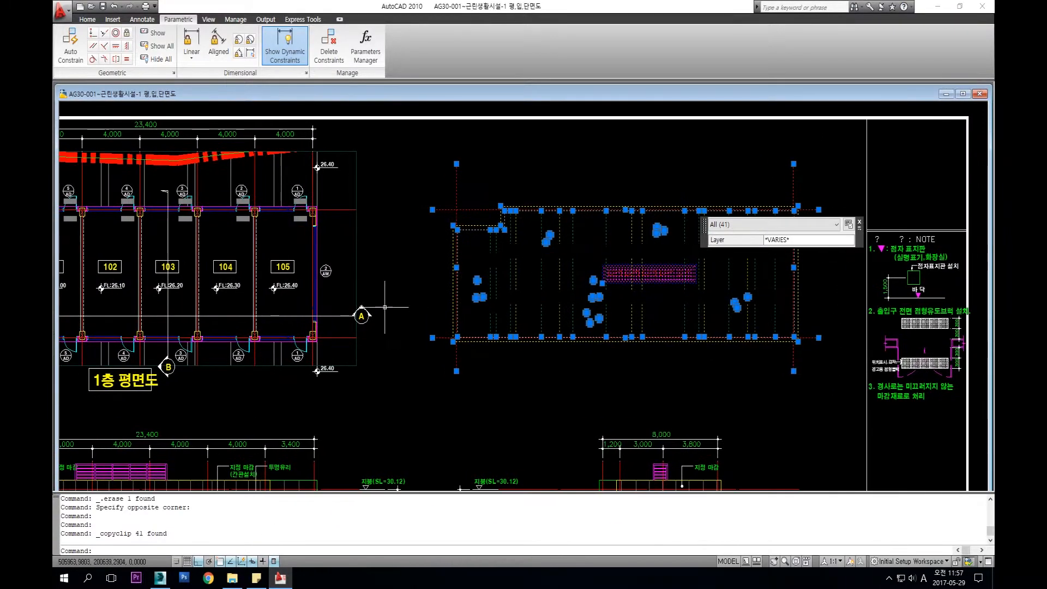
text(block)
key(Return)
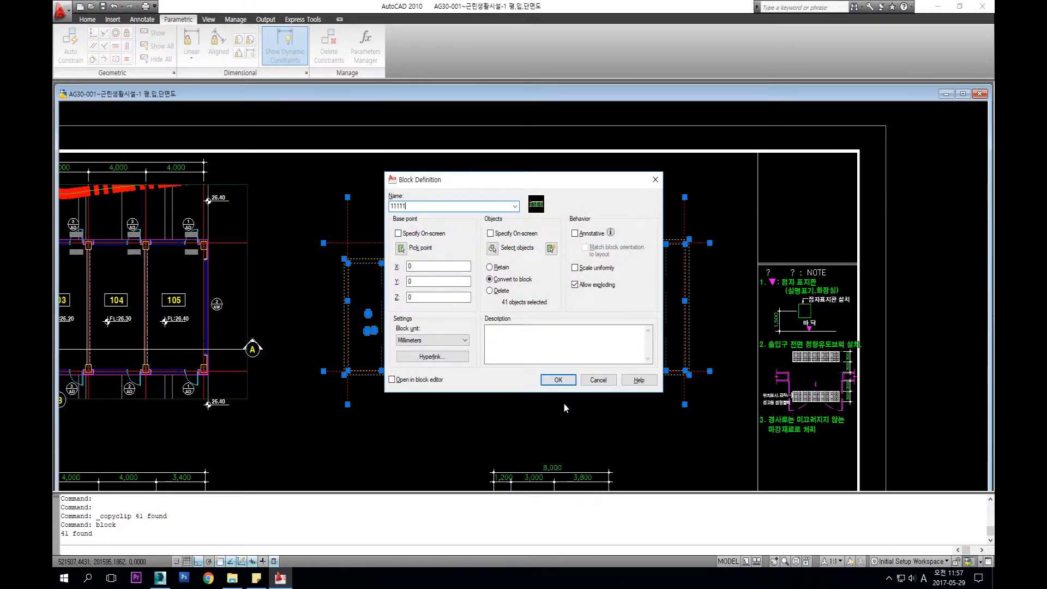
click(558, 380)
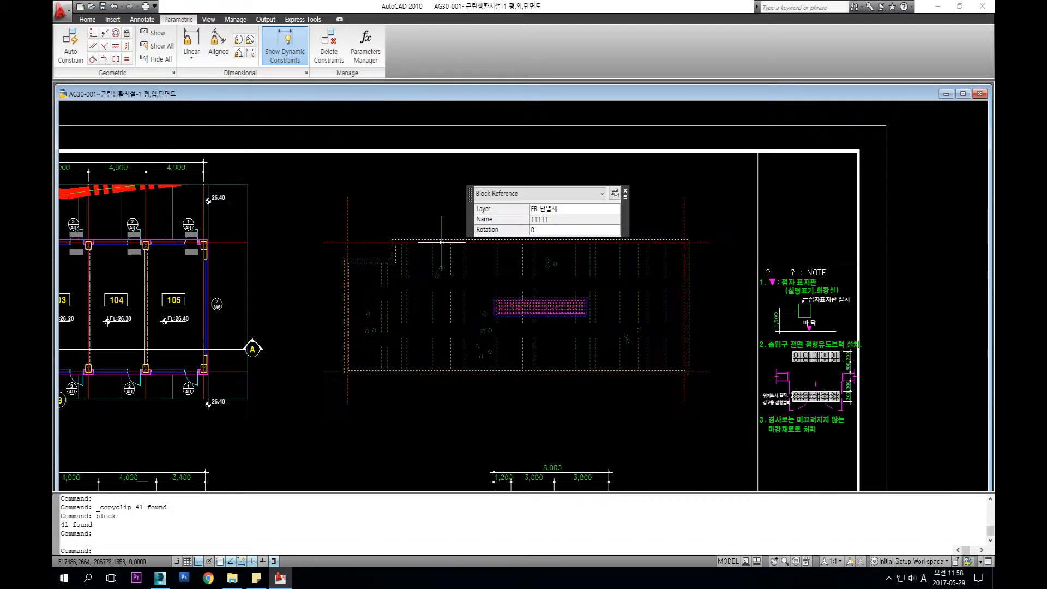
Export the roof plan block to the desktop as DWG block file 1212, picking an insertion base point on the roof's lower edge
click(61, 9)
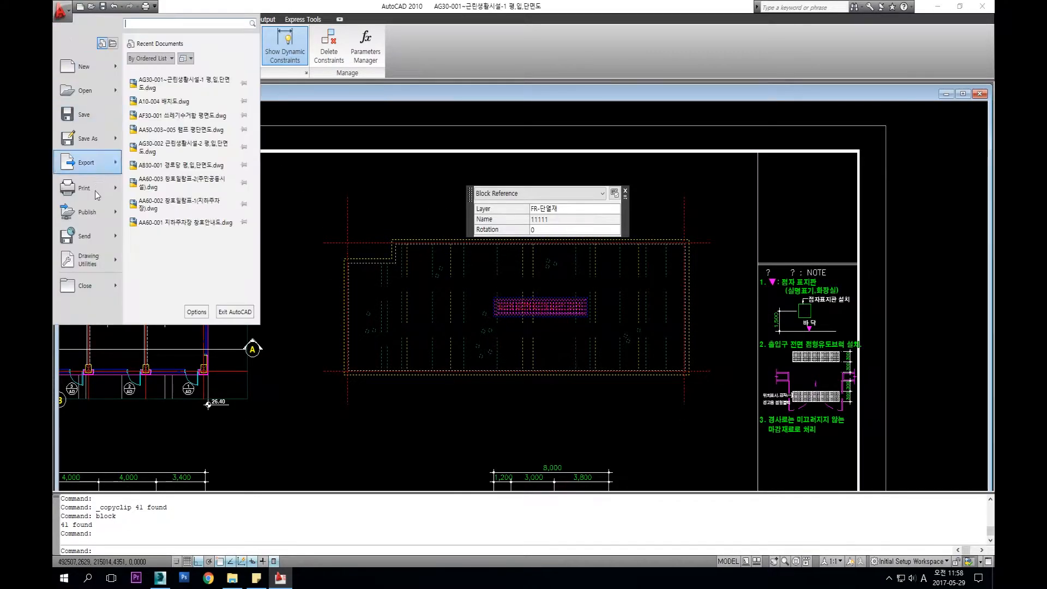
mouse_move(84, 162)
click(158, 258)
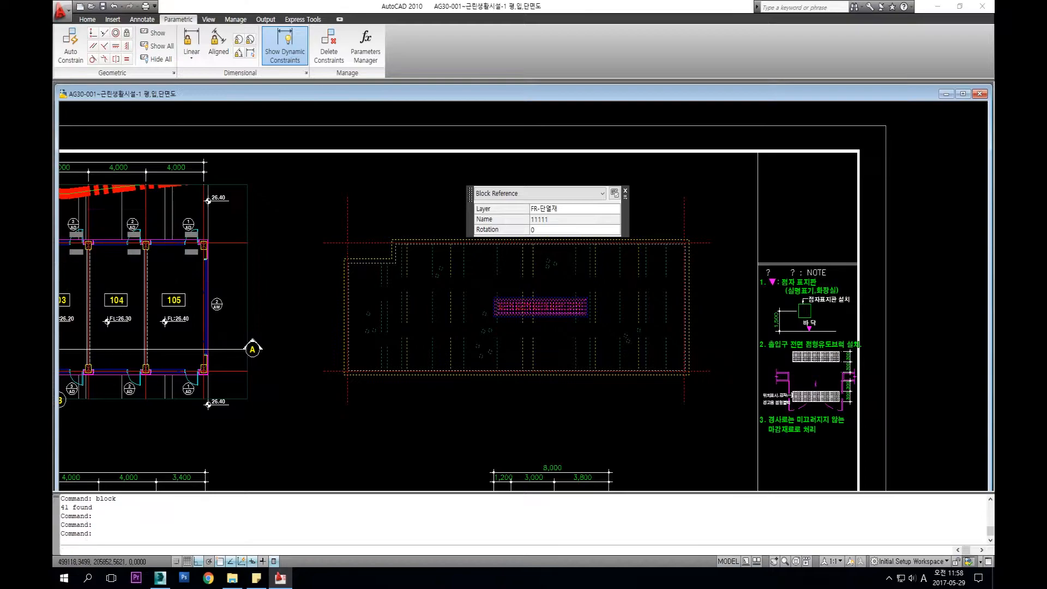
click(482, 188)
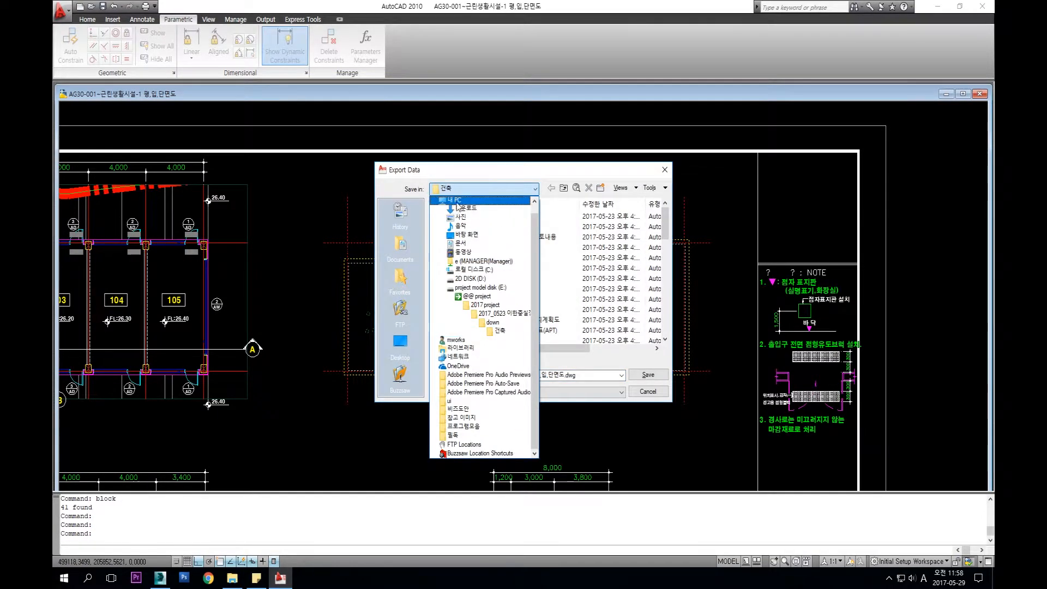
click(461, 205)
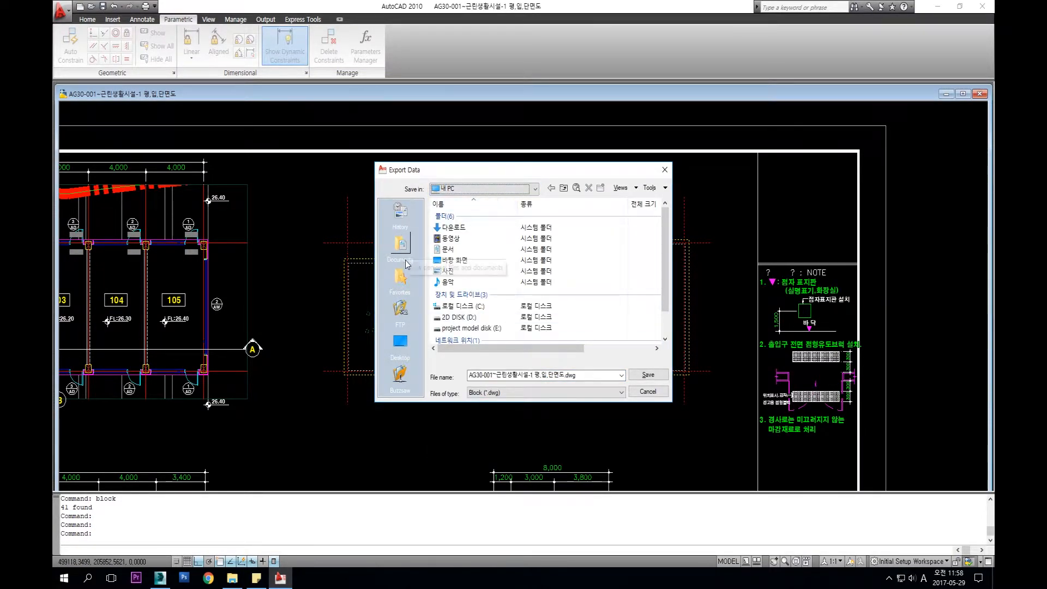
click(400, 344)
drag(580, 376, 467, 376)
text(1212)
click(652, 378)
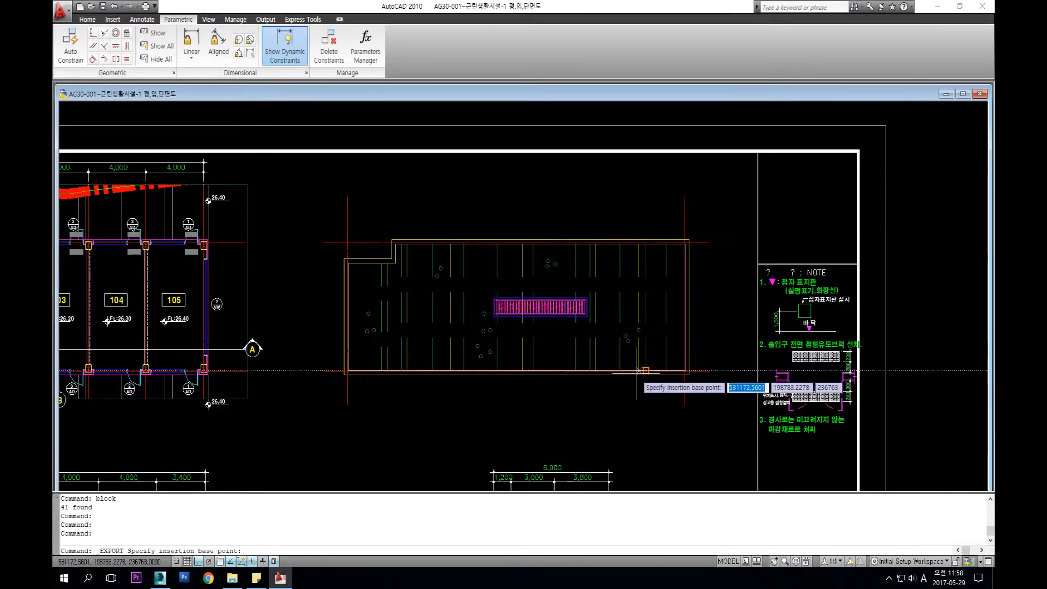
click(639, 370)
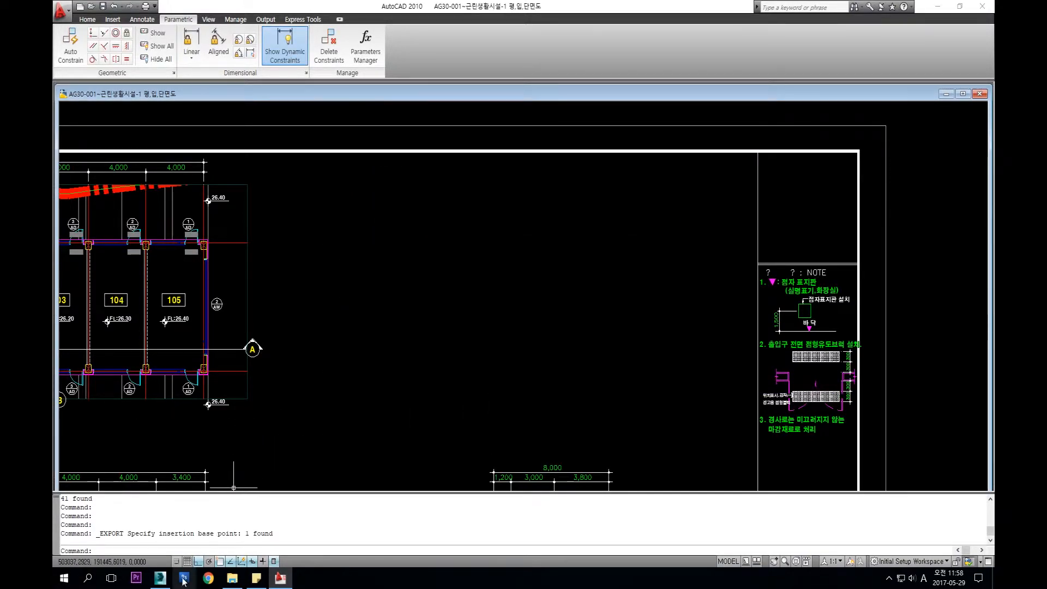
Switch to 3ds Max and import 22222.dwg from the desktop with Millimeters as the incoming file units
click(163, 582)
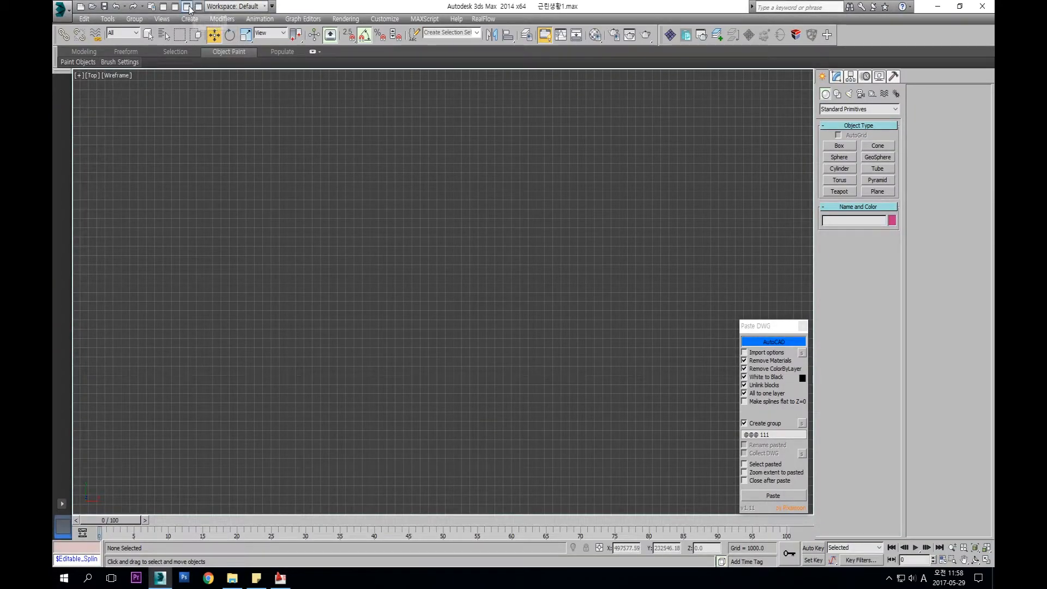
click(61, 10)
click(88, 160)
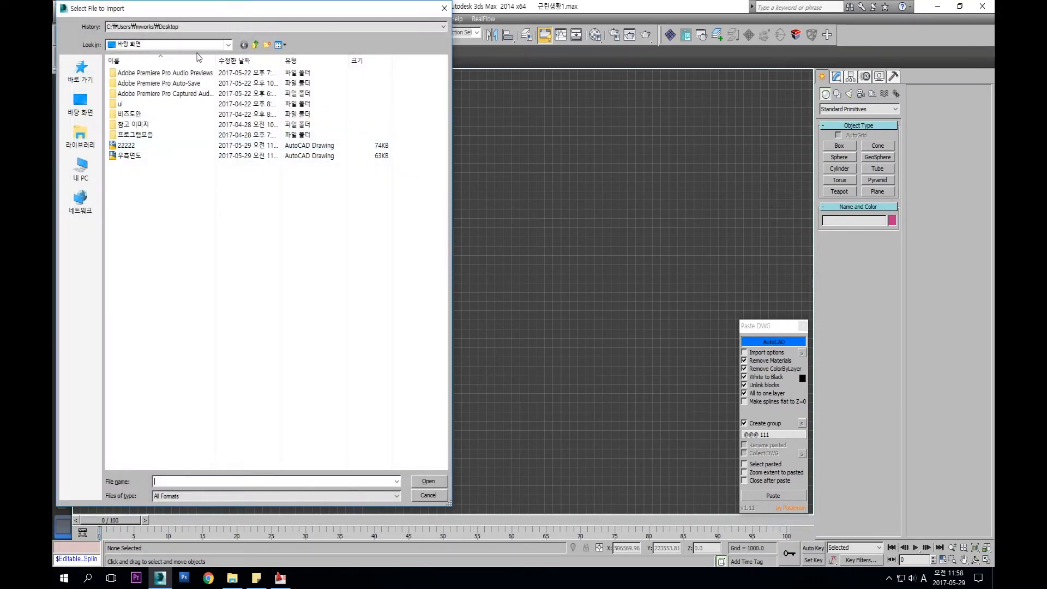
click(168, 145)
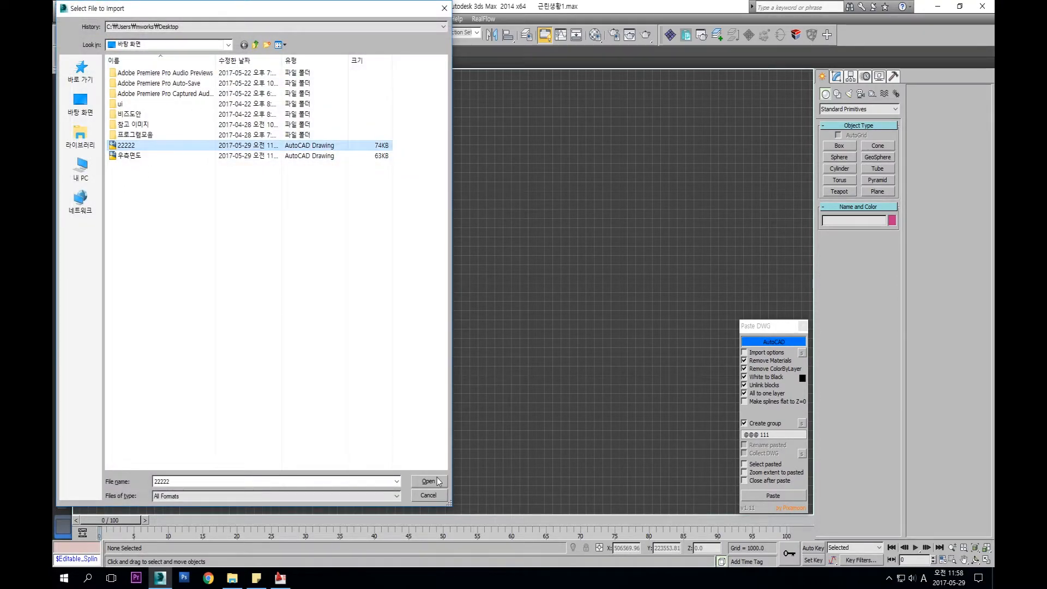
click(428, 481)
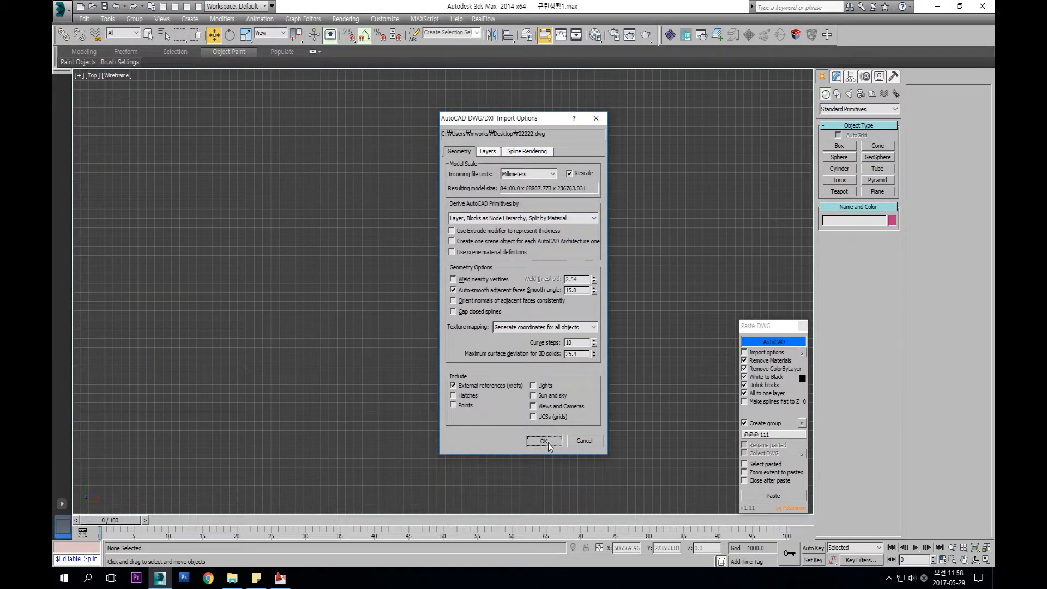
click(548, 441)
Select all the linework imported from 22222.dwg in the Top view and delete it
click(743, 161)
key(z)
middle_drag(762, 214, 744, 219)
scroll(653, 218, down, 5)
mouse_move(757, 141)
mouse_down()
mouse_move(721, 187)
mouse_move(375, 316)
mouse_up()
click(697, 375)
drag(696, 375, 420, 125)
middle_drag(575, 164, 542, 174)
drag(288, 413, 286, 413)
click(684, 343)
drag(745, 136, 230, 400)
key(Delete)
Switch the Top view to Realistic shading and freeze the floor plan and the three elevation groups
mouse_move(464, 313)
middle_down()
mouse_move(363, 322)
mouse_move(384, 318)
mouse_move(362, 334)
mouse_move(332, 329)
middle_up()
key(z)
scroll(332, 329, down, 2)
key(F3)
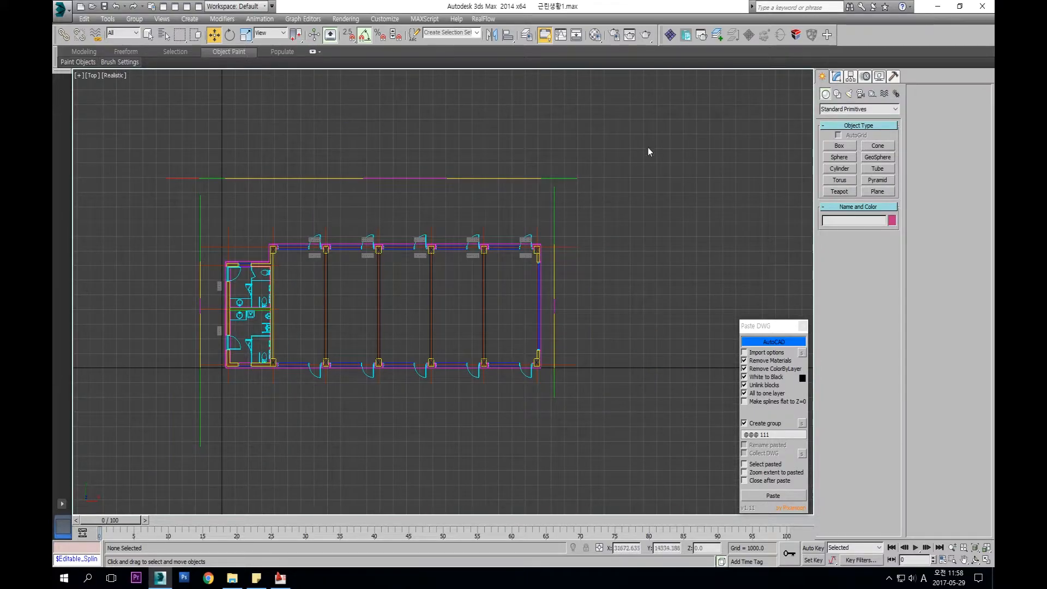
drag(642, 156, 167, 487)
click(451, 427)
middle_drag(483, 426, 484, 451)
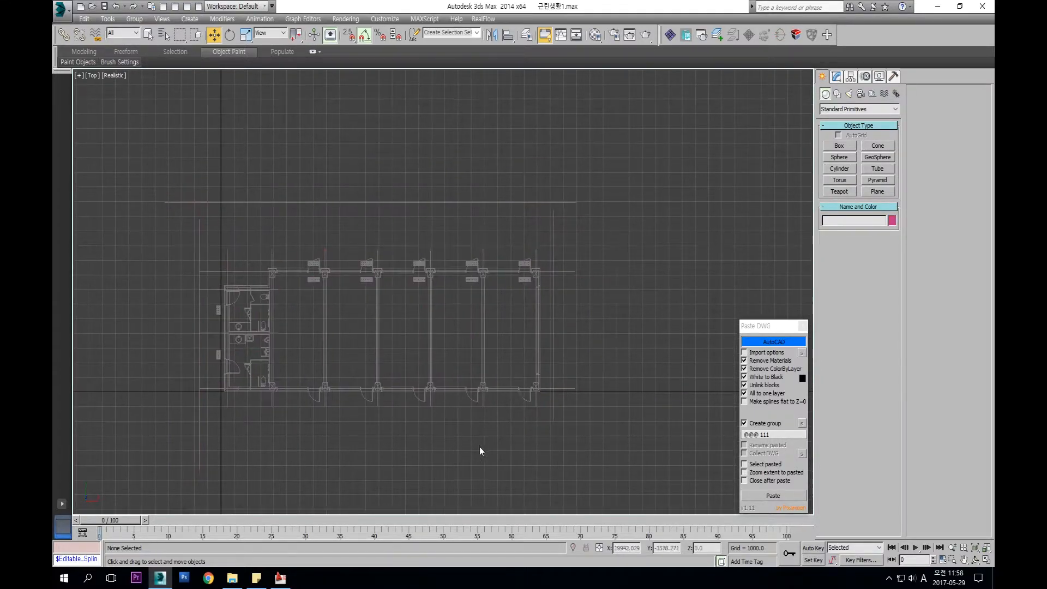
key(ctrl+a)
right_click(442, 266)
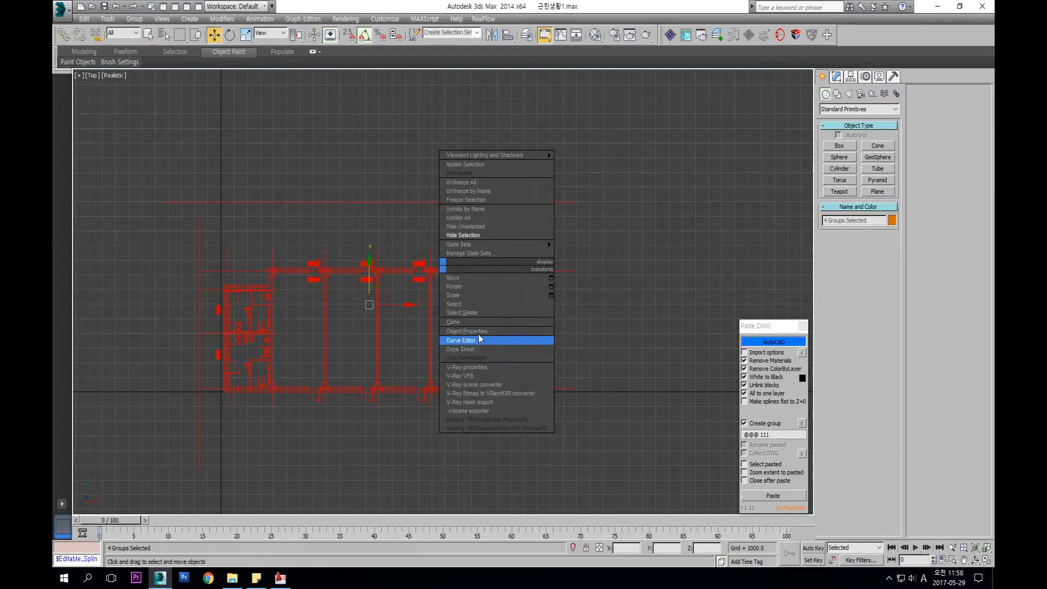
click(486, 200)
Examine the frozen plan and elevations from an orthographic angle and test whether a selection window picks them
alt+middle_drag(391, 333, 401, 275)
scroll(377, 293, up, 4)
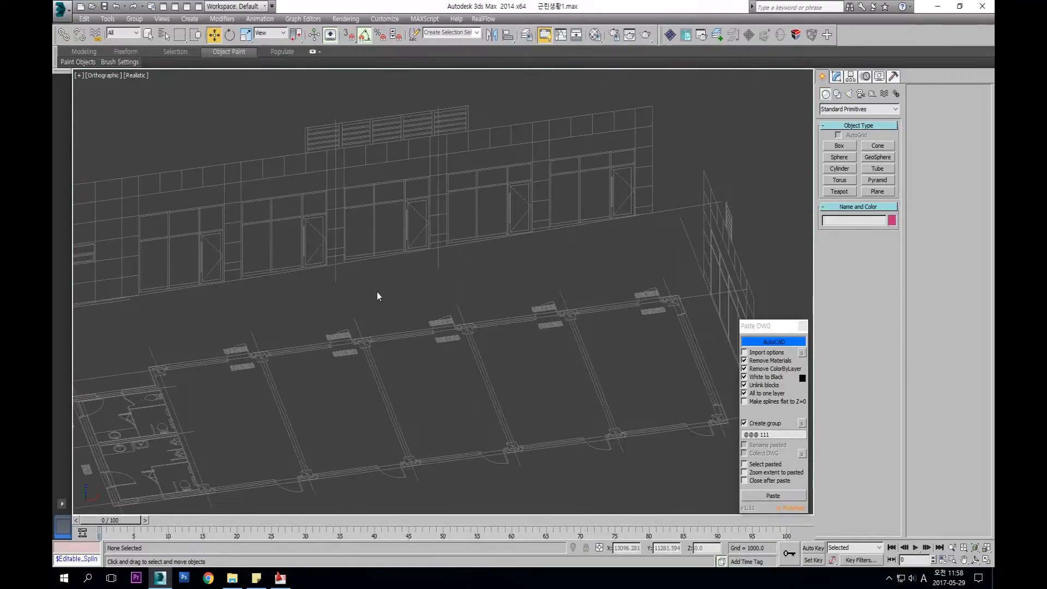
scroll(378, 291, down, 2)
middle_drag(498, 214, 512, 198)
drag(664, 161, 586, 290)
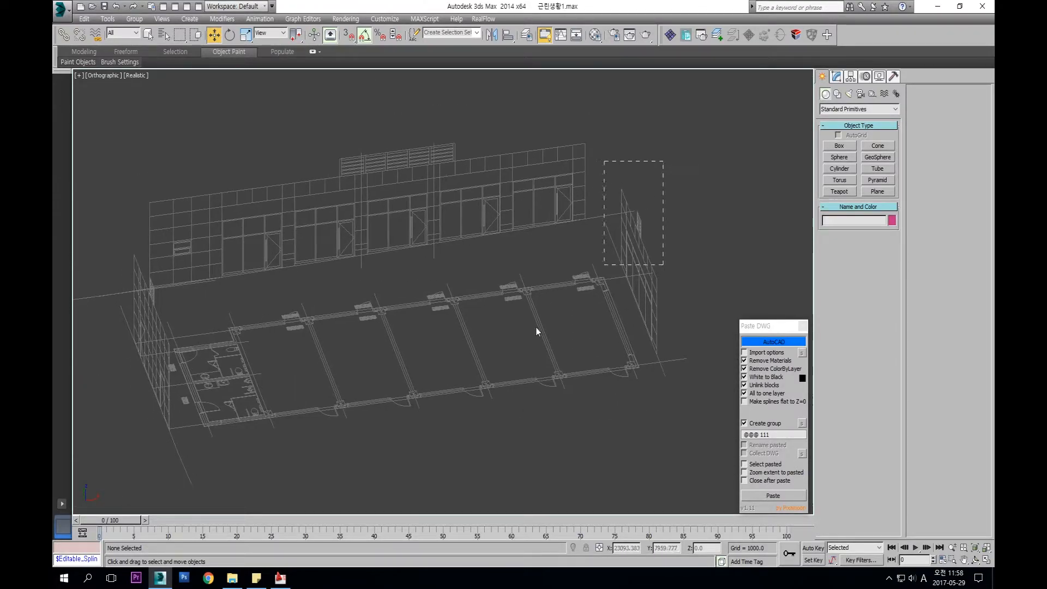
alt+middle_drag(518, 310, 466, 274)
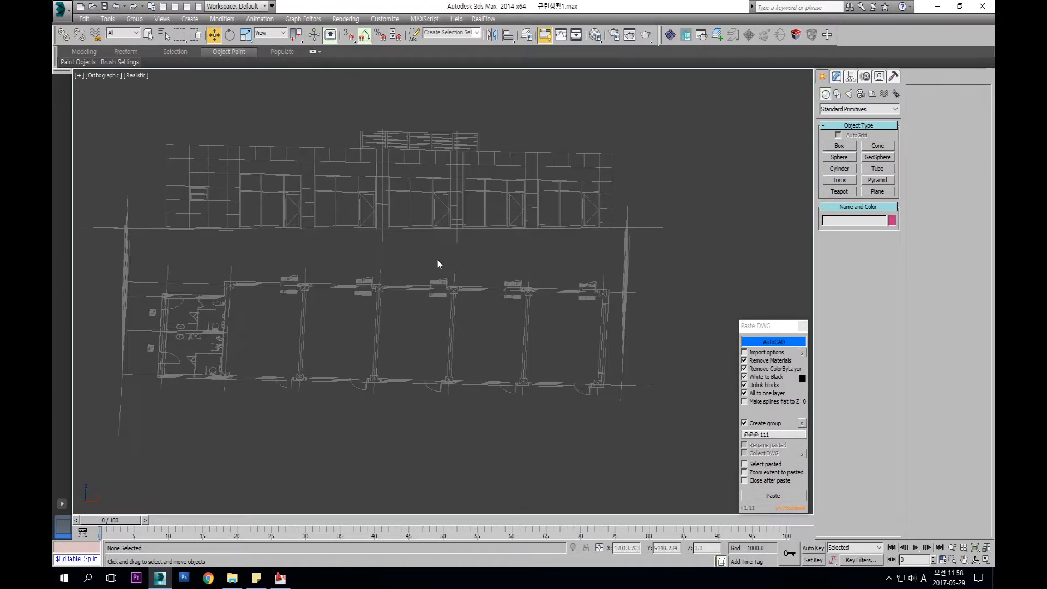
In the Front view, start a vertex-snapped Line outline along the front elevation's left, top and right edges down to the base
key(f)
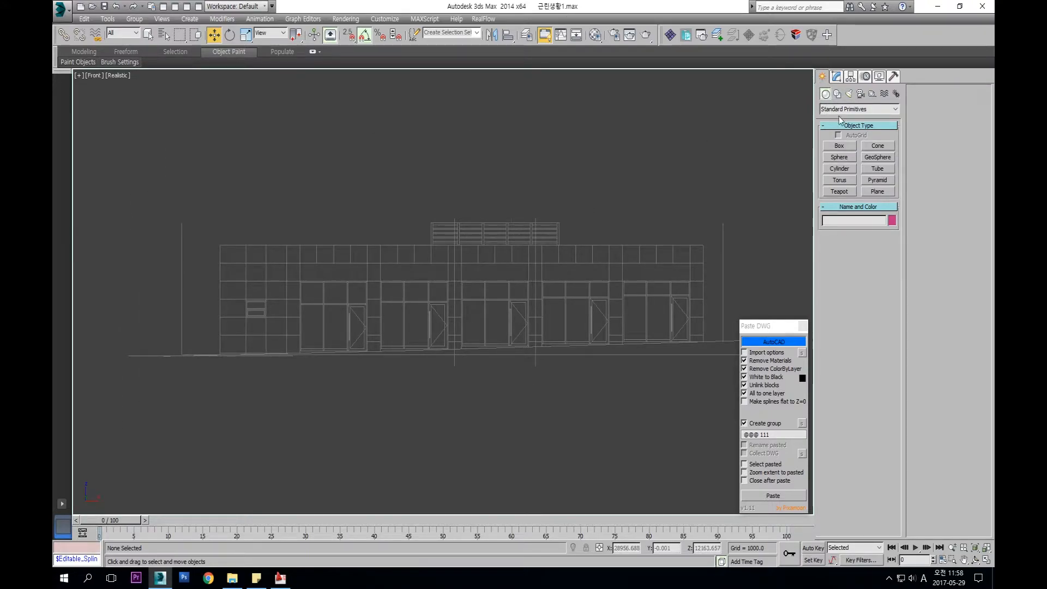
click(837, 94)
click(839, 155)
scroll(231, 337, up, 4)
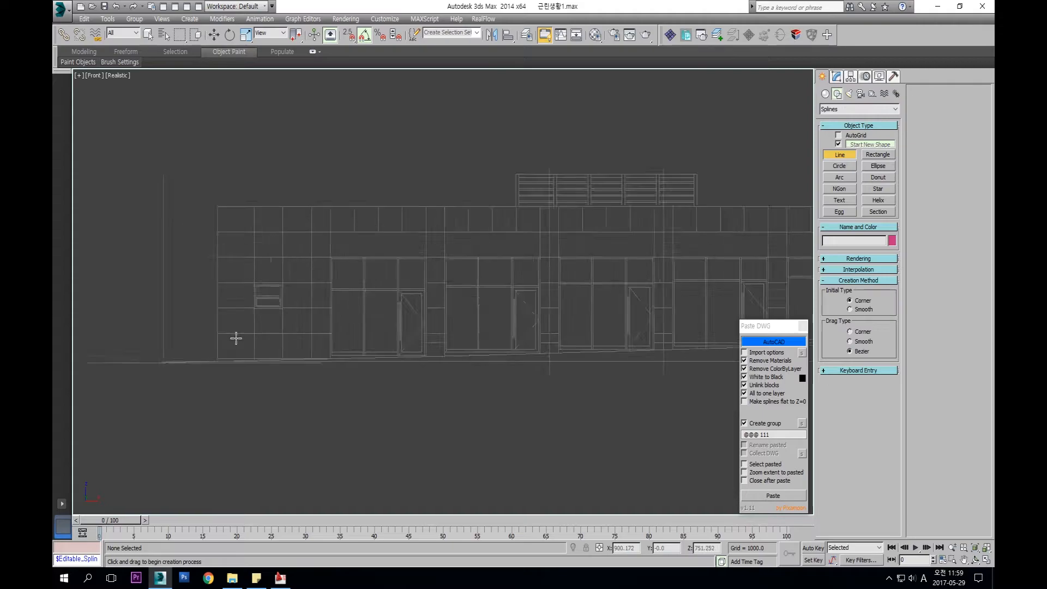
key(s)
click(210, 382)
click(207, 149)
scroll(208, 149, down, 4)
scroll(697, 153, up, 2)
scroll(696, 153, up, 2)
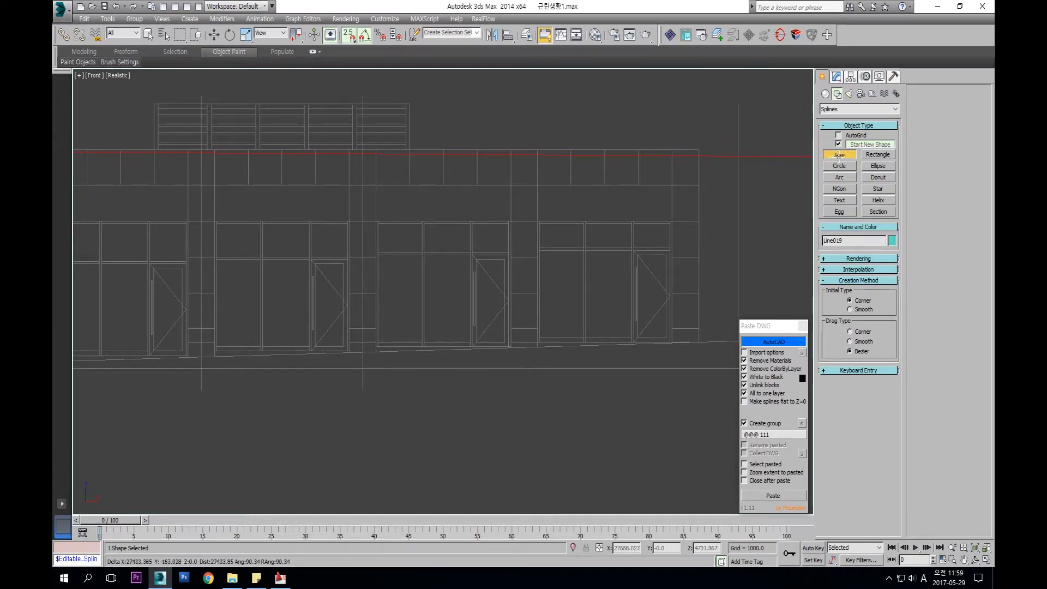
click(699, 150)
scroll(697, 350, down, 2)
scroll(698, 354, up, 2)
click(698, 361)
Continue the front wall outline around the three rightmost storefront openings, up to the top panel band and down to the base at each pier
click(671, 360)
click(671, 177)
click(537, 177)
click(537, 360)
click(509, 361)
click(510, 178)
click(375, 178)
click(375, 360)
click(348, 360)
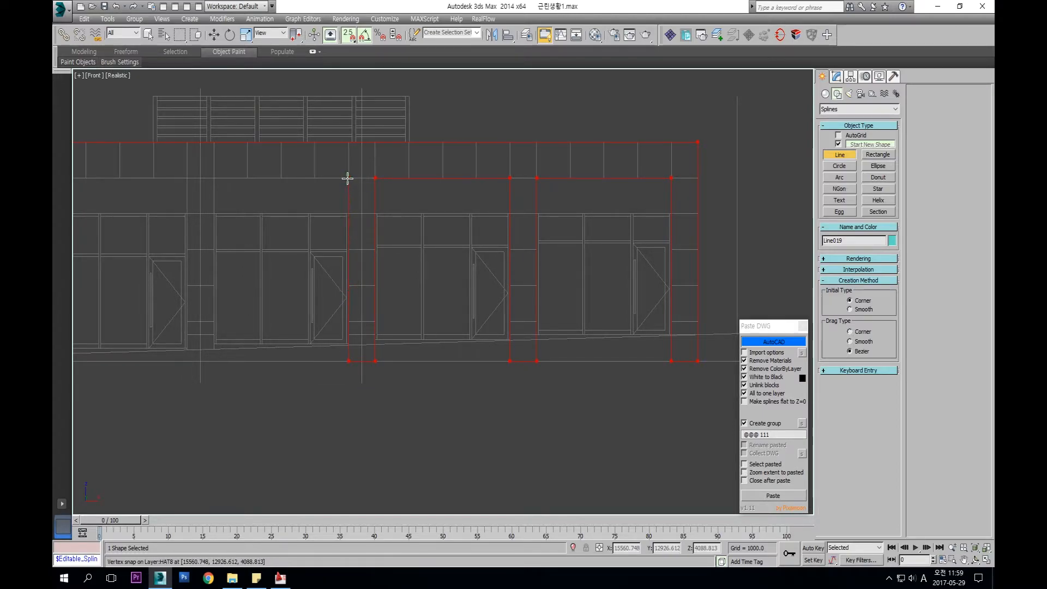
click(214, 178)
click(214, 361)
click(187, 360)
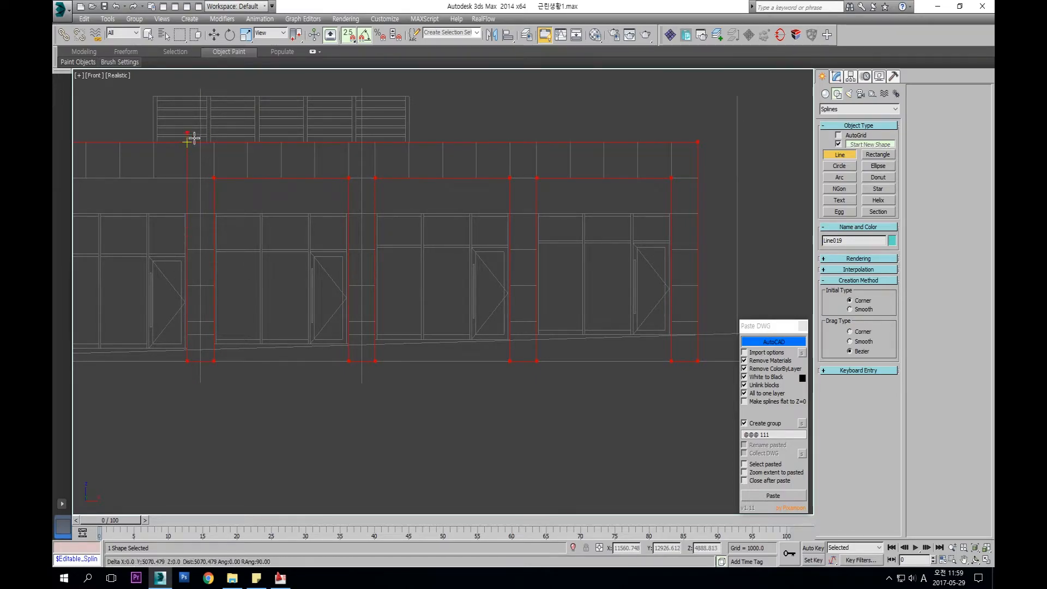
Carry the outline around the two remaining storefront openings back to the starting corner and close the spline
middle_drag(273, 237, 401, 334)
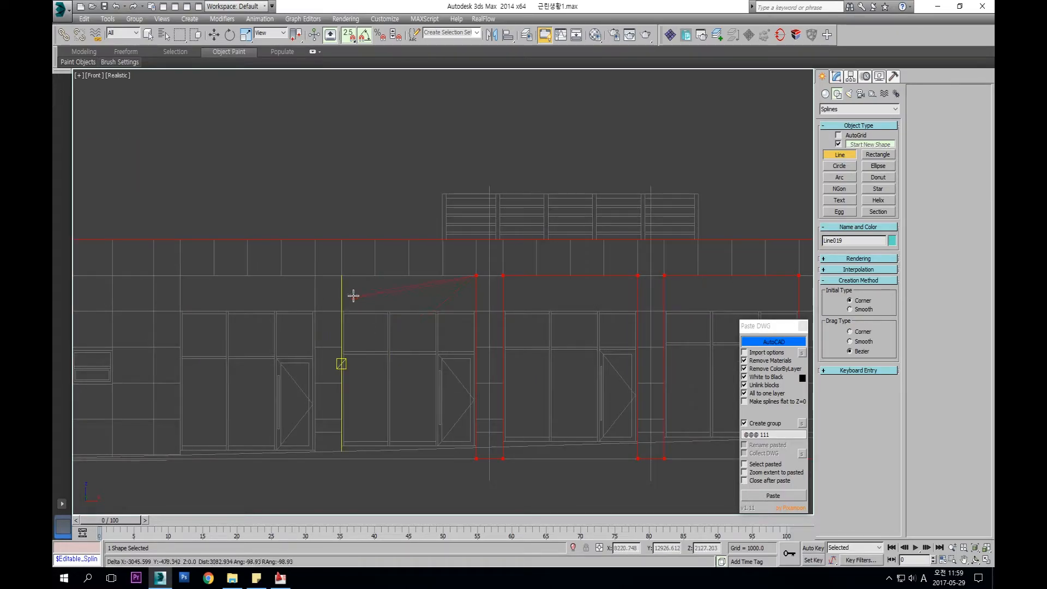
click(341, 464)
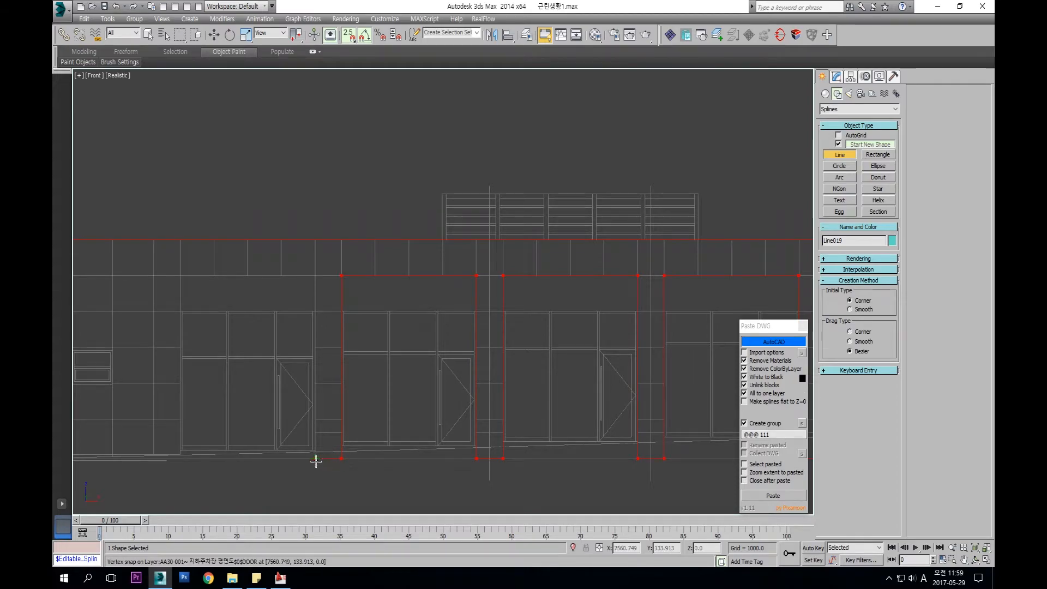
click(316, 457)
click(182, 270)
middle_drag(182, 463, 369, 280)
click(366, 279)
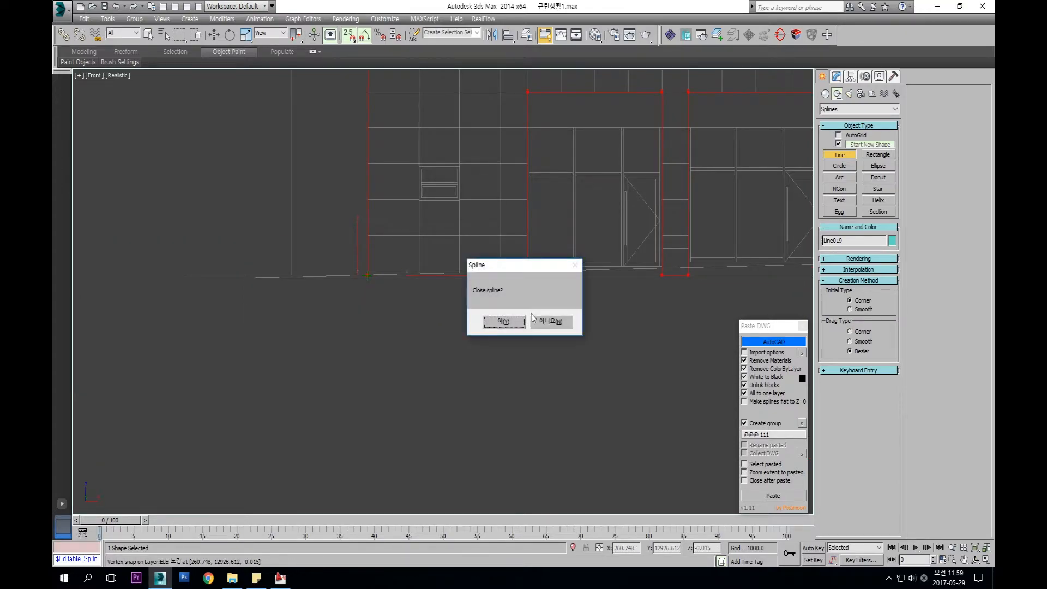
click(508, 327)
Add a snapped rectangle around the small window to the same front wall shape, with Start New Shape off
middle_drag(594, 207, 349, 286)
scroll(349, 287, down, 2)
key(s)
key(w)
middle_drag(505, 245, 496, 249)
click(852, 146)
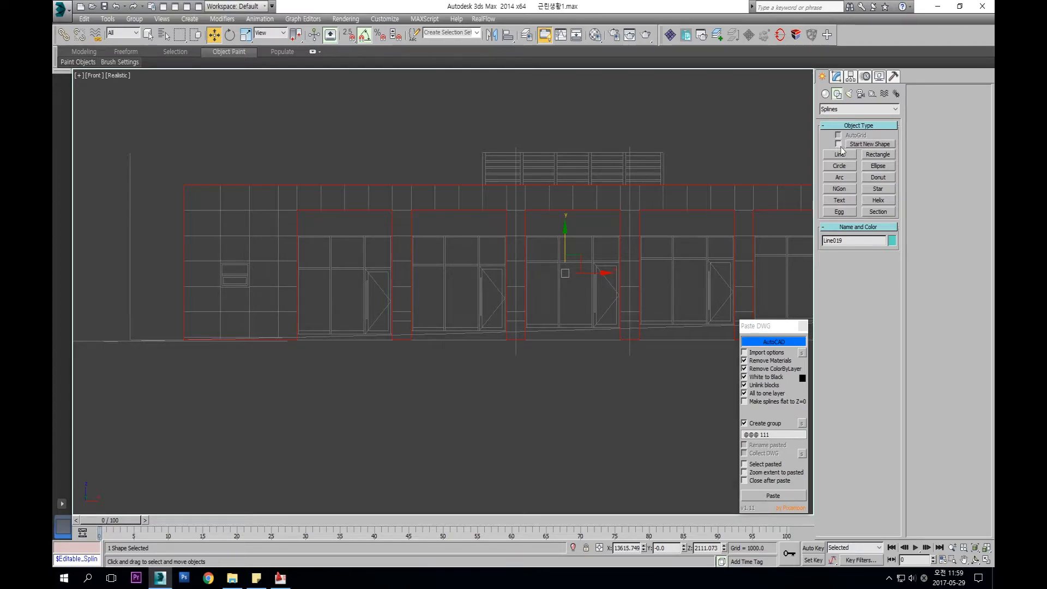
click(867, 155)
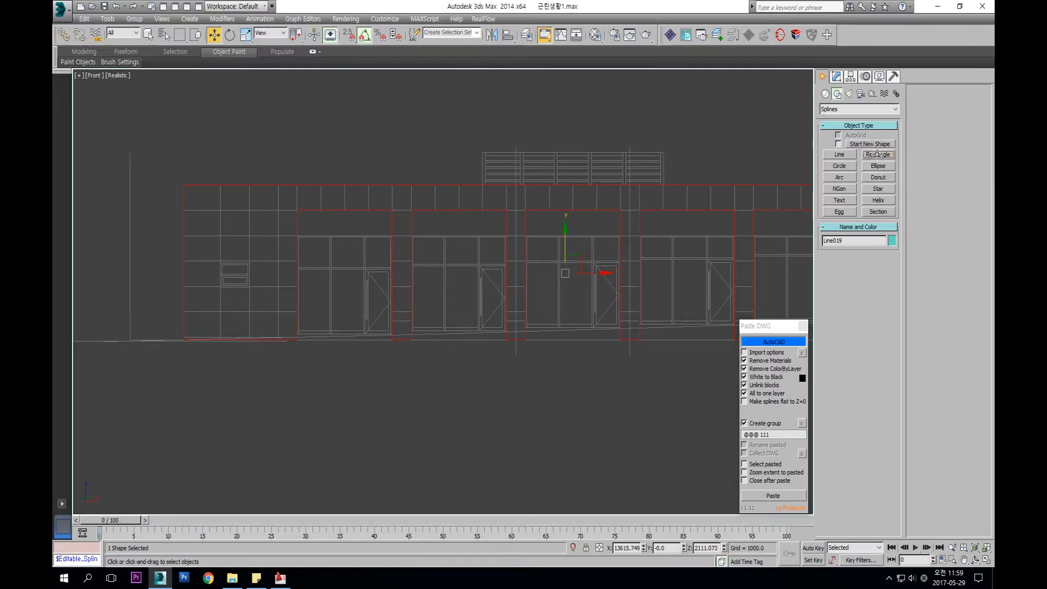
scroll(453, 194, up, 3)
middle_drag(261, 210, 297, 208)
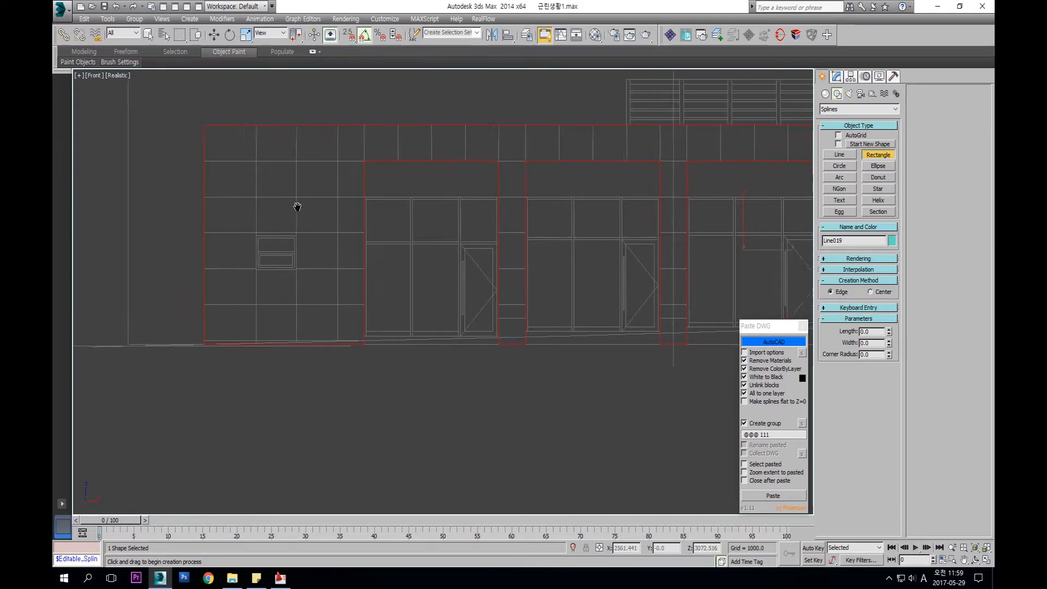
middle_drag(452, 212, 454, 224)
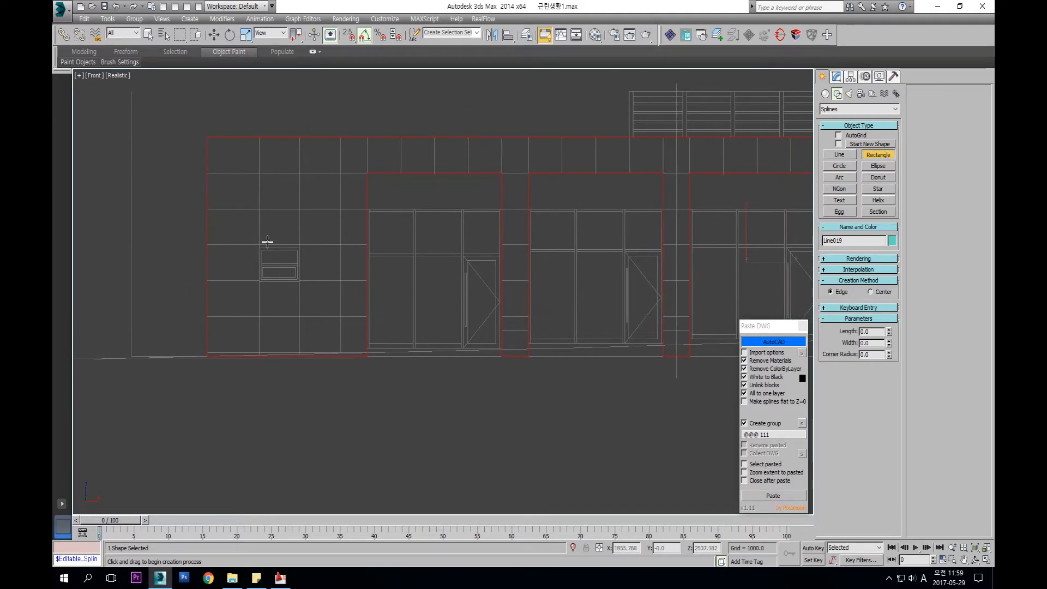
scroll(286, 229, up, 4)
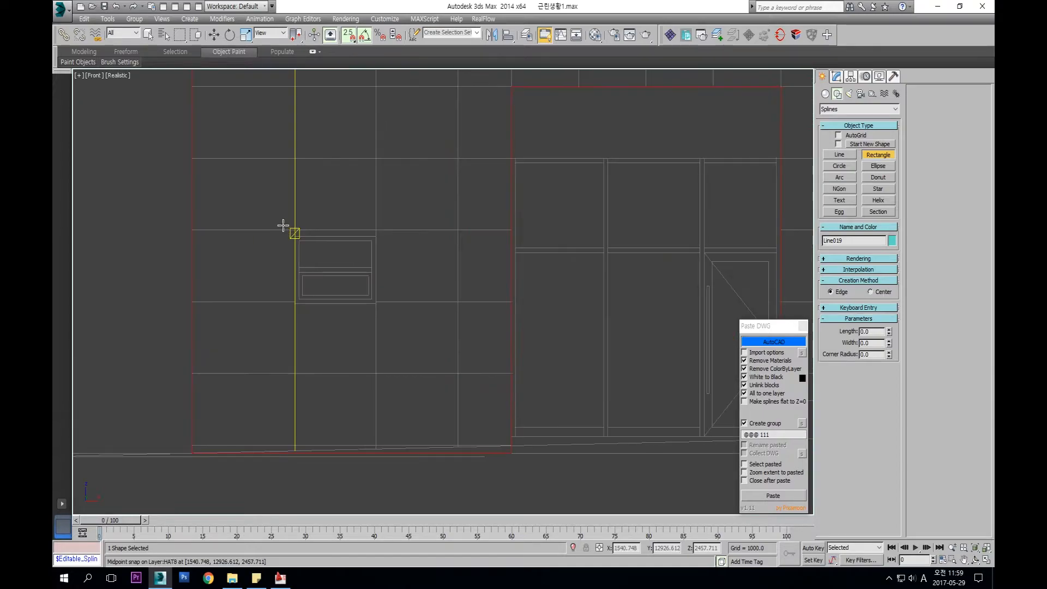
middle_drag(359, 191, 353, 194)
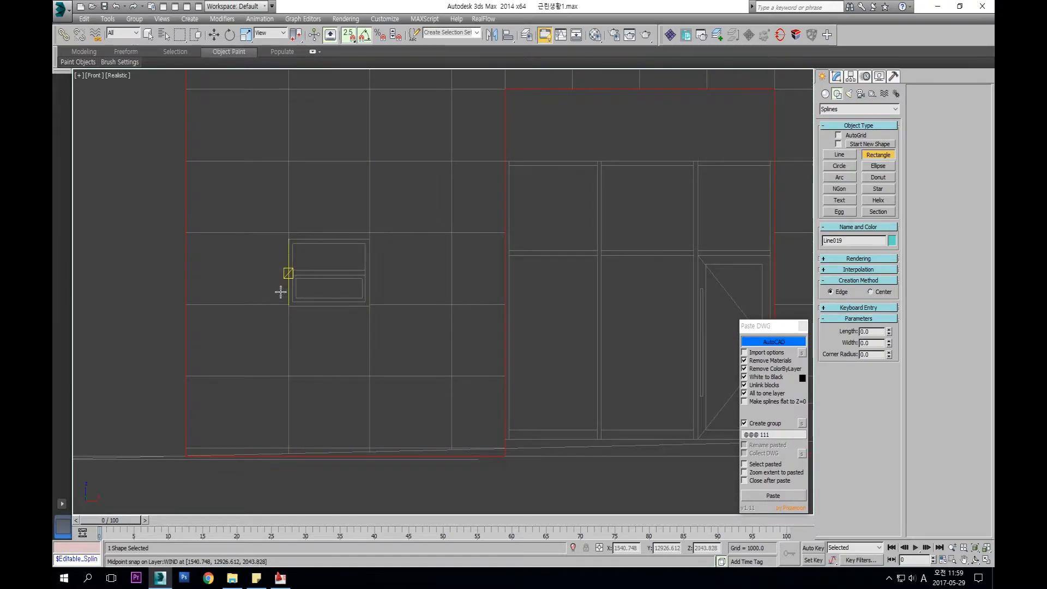
drag(283, 310, 370, 231)
scroll(475, 207, down, 3)
key(w)
Move the top segment of the small window's rectangle onto the panel joint just above the window with snap
scroll(353, 257, up, 2)
key(2)
click(354, 216)
scroll(379, 222, up, 1)
key(space)
key(s)
drag(363, 213, 439, 205)
key(s)
key(space)
scroll(440, 206, down, 5)
middle_drag(492, 209, 419, 233)
Extrude the front wall outline by 200
click(843, 200)
middle_drag(783, 203, 655, 219)
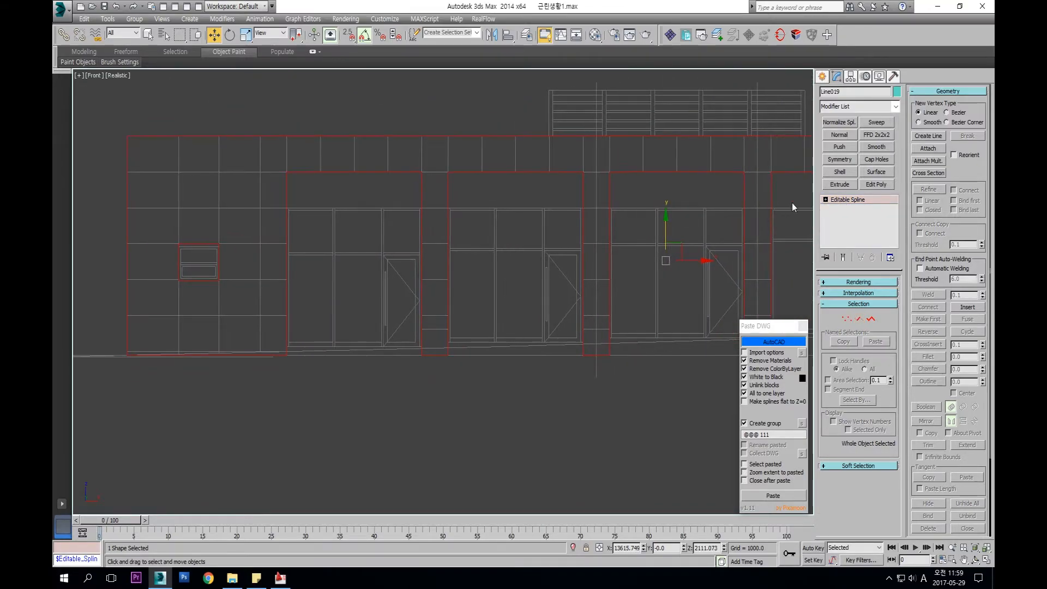
click(839, 184)
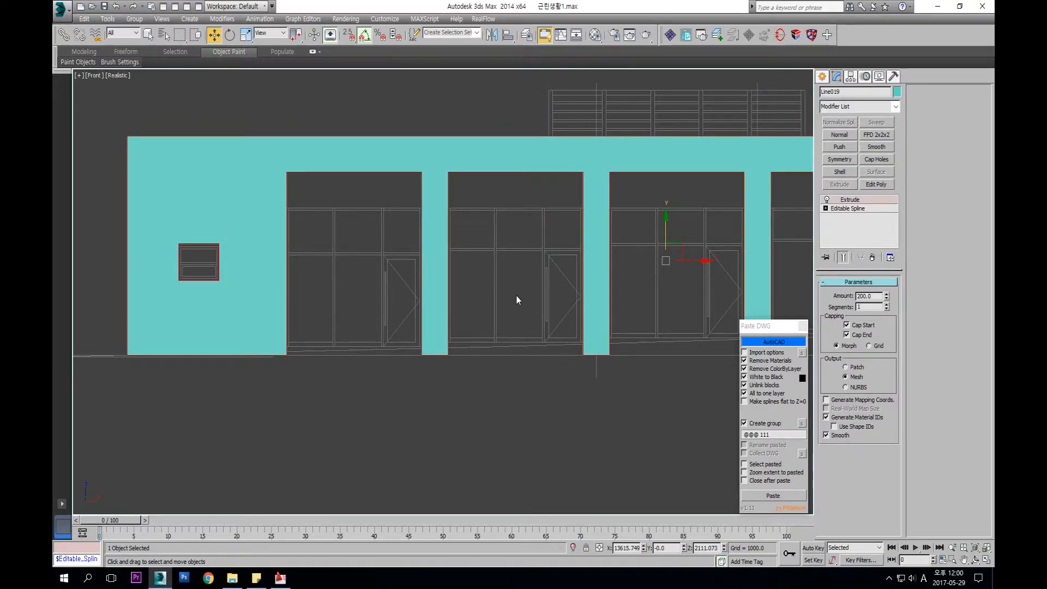
mouse_move(529, 296)
mouse_down()
mouse_move(479, 122)
mouse_move(535, 277)
mouse_up()
middle_drag(529, 277, 400, 267)
drag(480, 96, 369, 263)
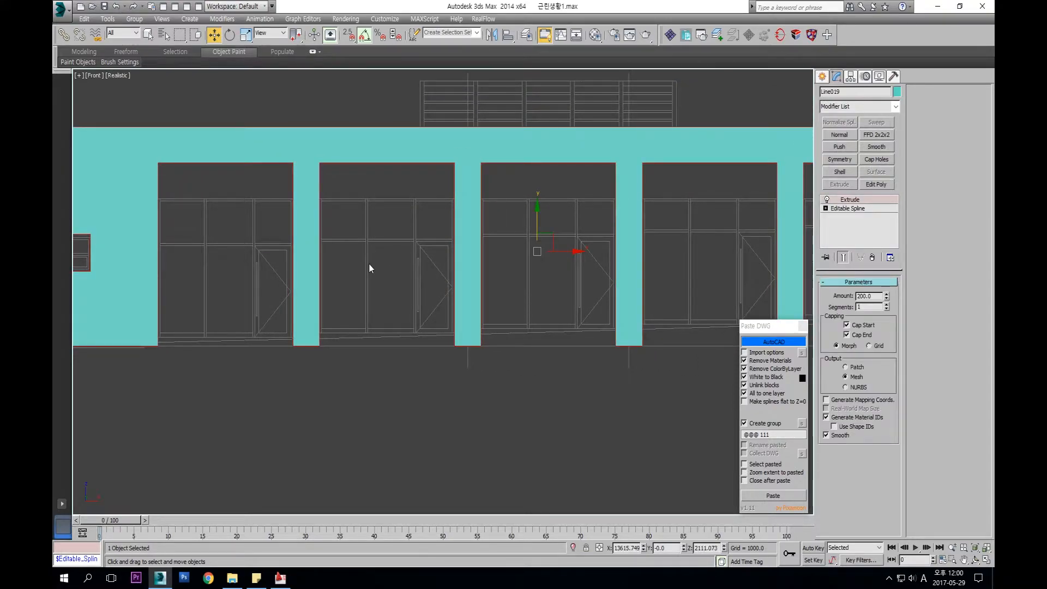
middle_drag(369, 263, 417, 267)
In the Top view, snap the extruded front wall onto the front wall line of the floor plan
key(t)
scroll(417, 270, down, 2)
scroll(156, 299, up, 6)
key(s)
drag(299, 343, 302, 279)
key(s)
key(space)
scroll(376, 273, down, 5)
middle_drag(536, 263, 469, 270)
In the Left view, hide the right elevation behind the left elevation and freeze the left elevation again
key(l)
scroll(463, 250, up, 5)
scroll(472, 236, down, 2)
key(alt+f)
click(349, 209)
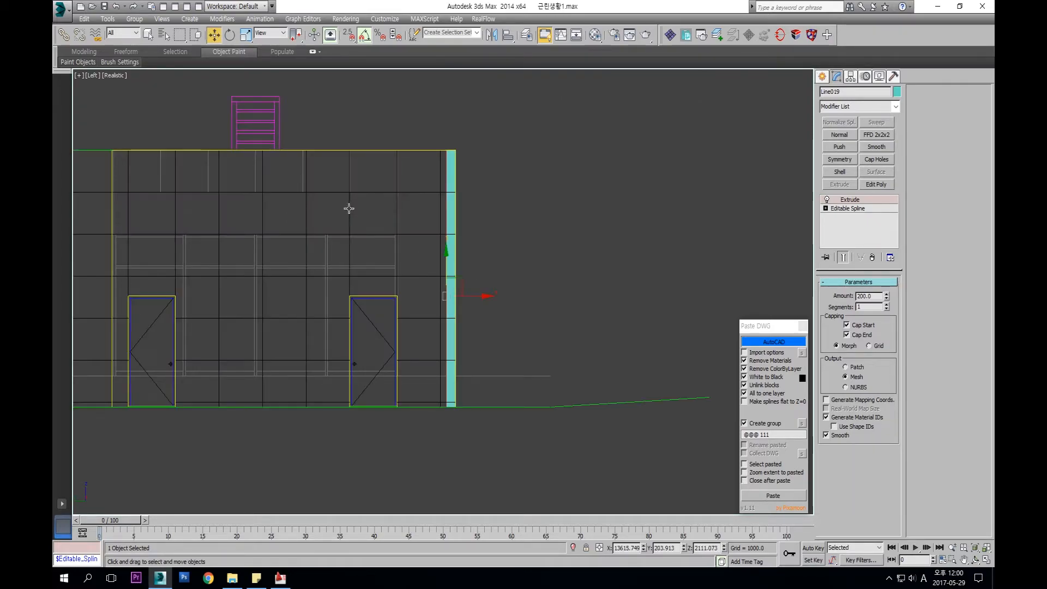
click(326, 255)
right_click(326, 253)
click(349, 218)
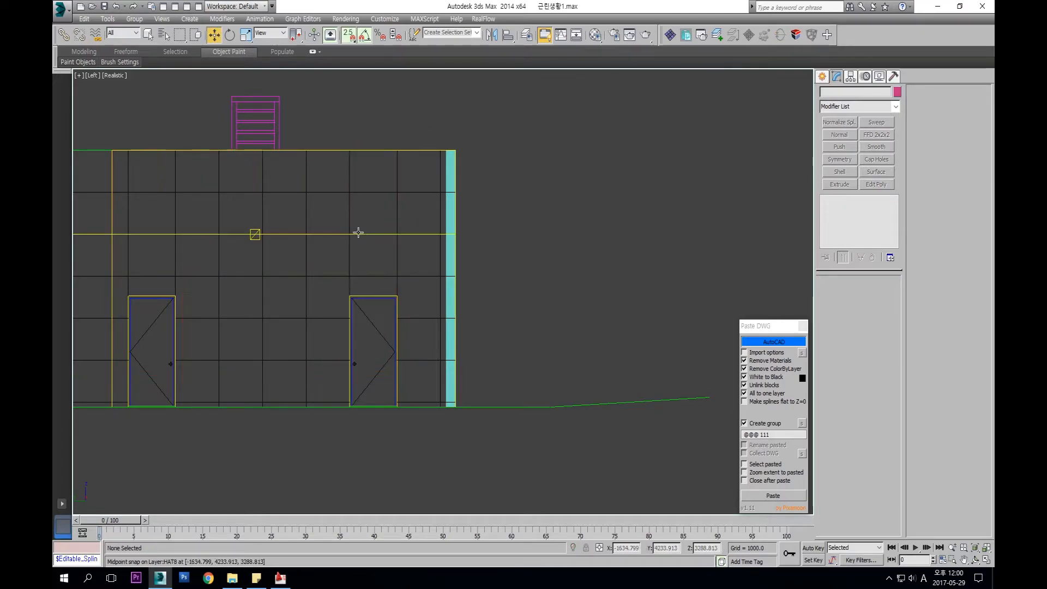
middle_drag(358, 233, 493, 215)
click(496, 218)
key(alt+f)
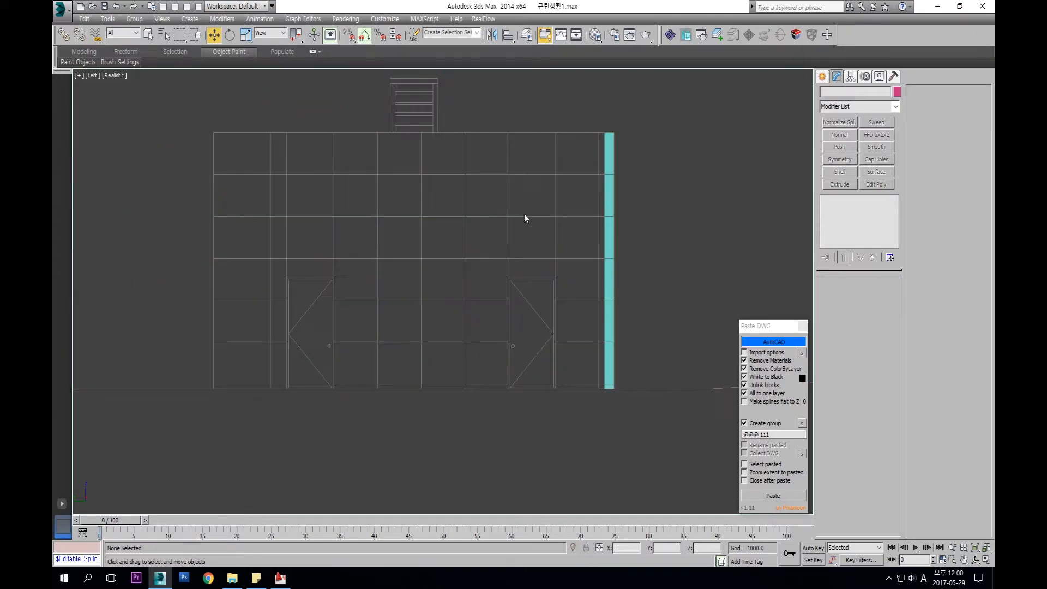
Start a snapped Line outline of the left wall along its top and front edges and around the right-hand door to the next door's base
click(822, 78)
click(839, 155)
key(s)
click(270, 134)
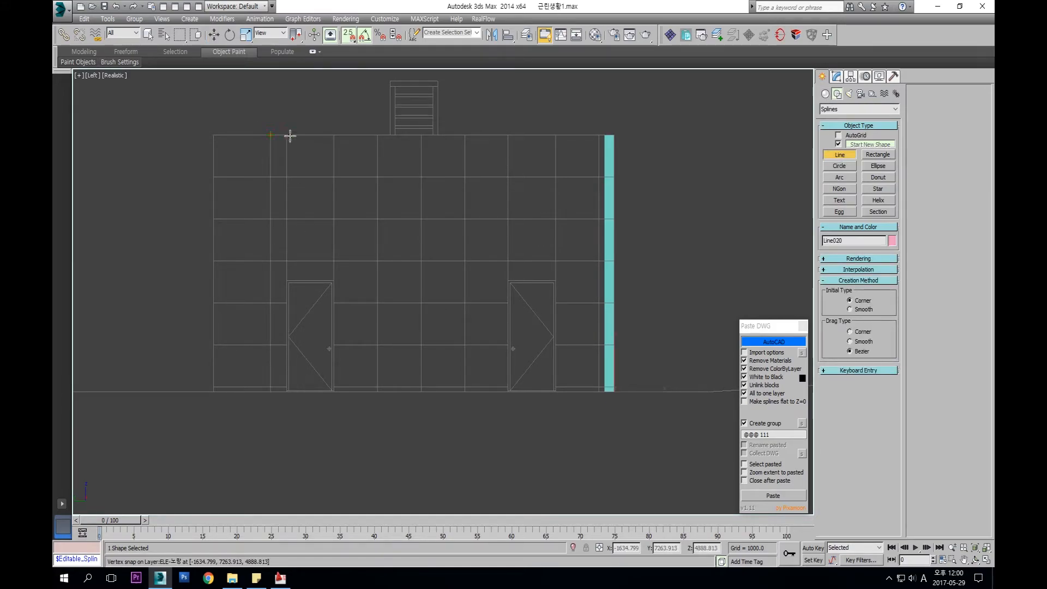
click(604, 135)
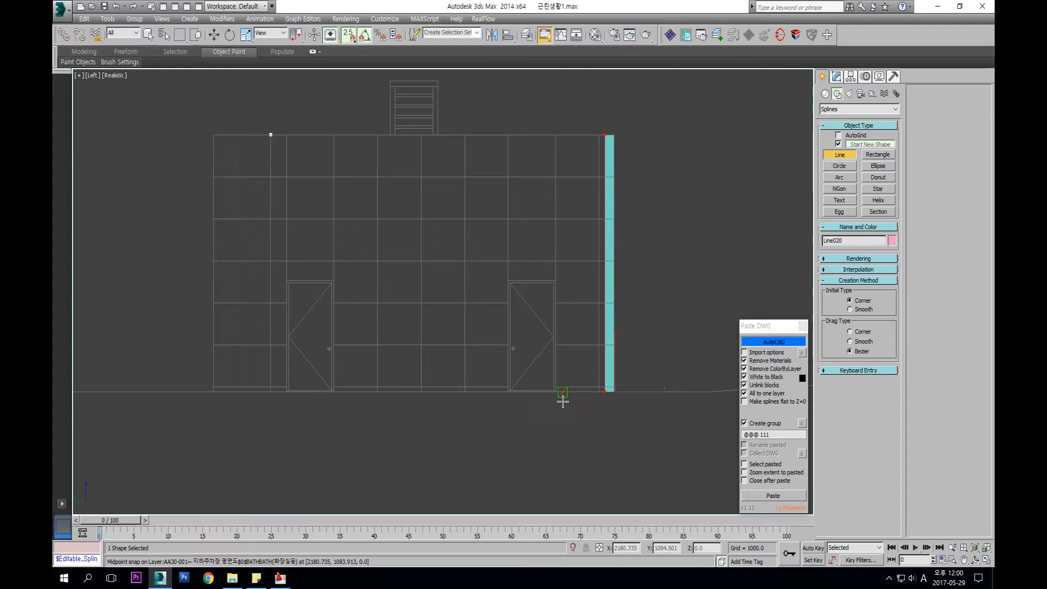
scroll(561, 395, up, 4)
click(544, 380)
scroll(544, 380, down, 2)
click(543, 153)
click(449, 153)
click(450, 377)
click(102, 376)
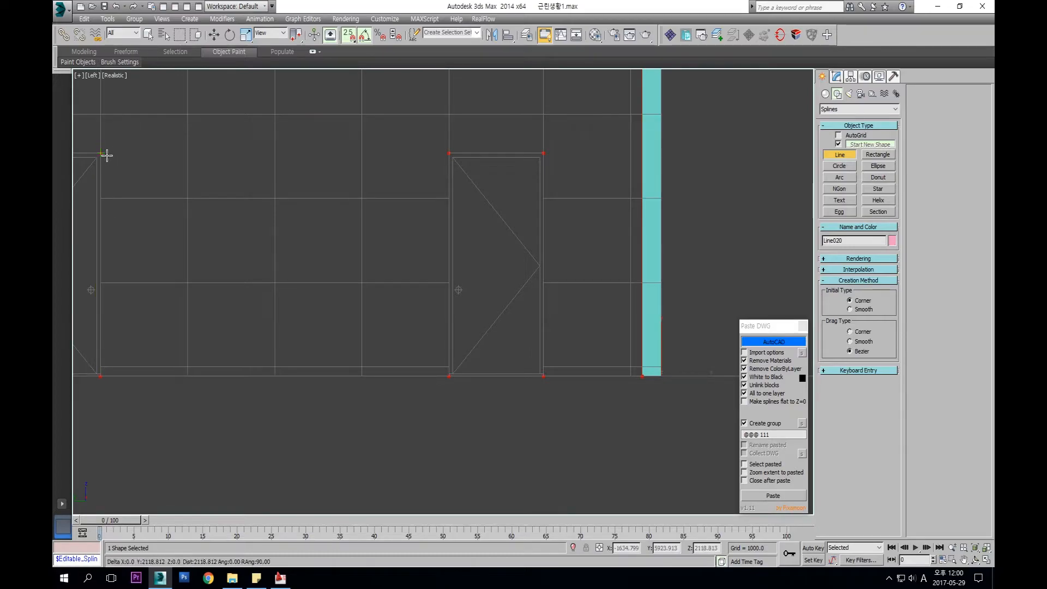
Continue the left wall outline around the left-hand door and back up to the starting corner, closing the spline
middle_drag(106, 156, 443, 291)
scroll(442, 291, down, 1)
click(442, 291)
click(372, 290)
click(373, 452)
key(BackSpace)
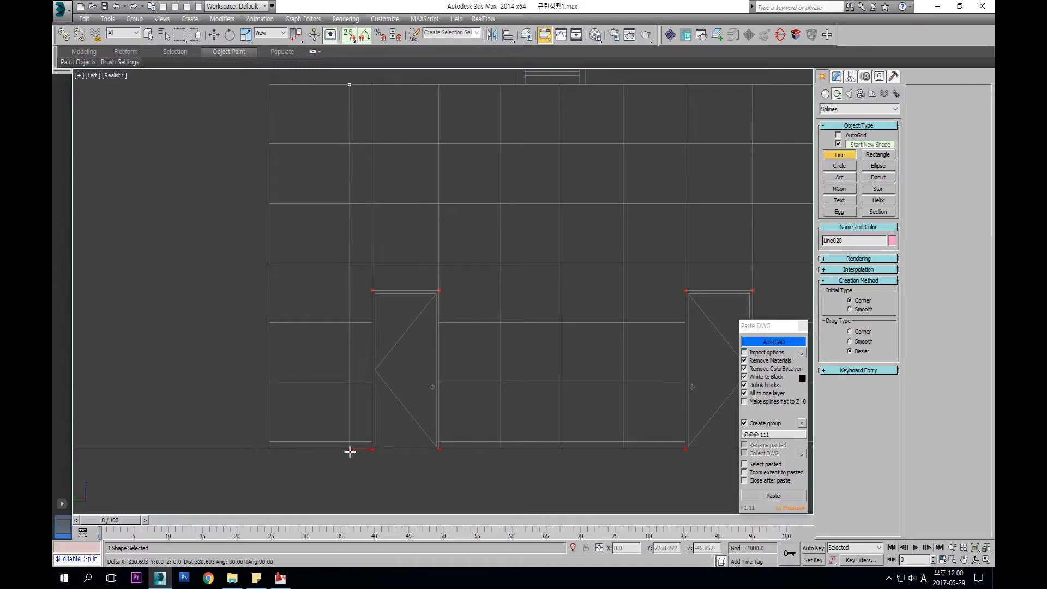
scroll(351, 451, down, 2)
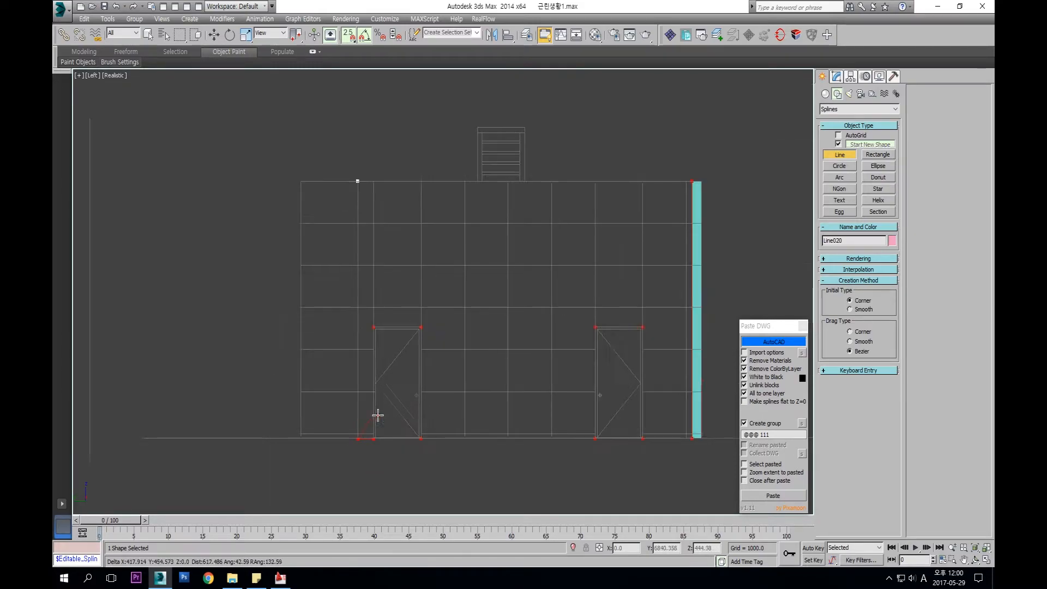
click(357, 181)
click(500, 326)
Snap the outline's bottom segment beside the left-hand door up to the ground line at Z 0
middle_drag(488, 365, 447, 325)
key(w)
key(s)
scroll(337, 415, up, 3)
key(2)
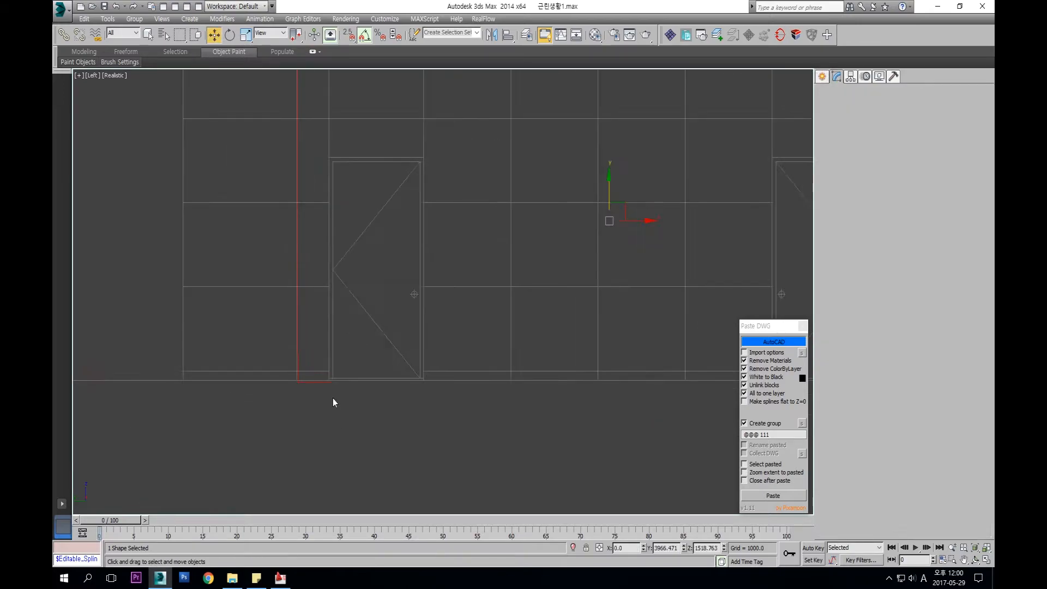
click(319, 382)
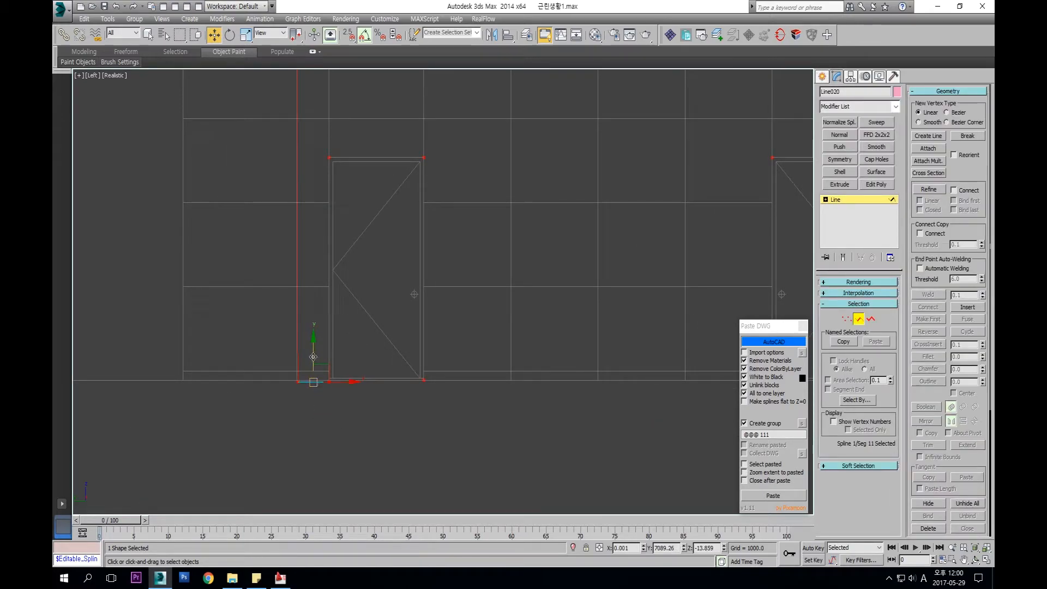
drag(303, 415, 303, 389)
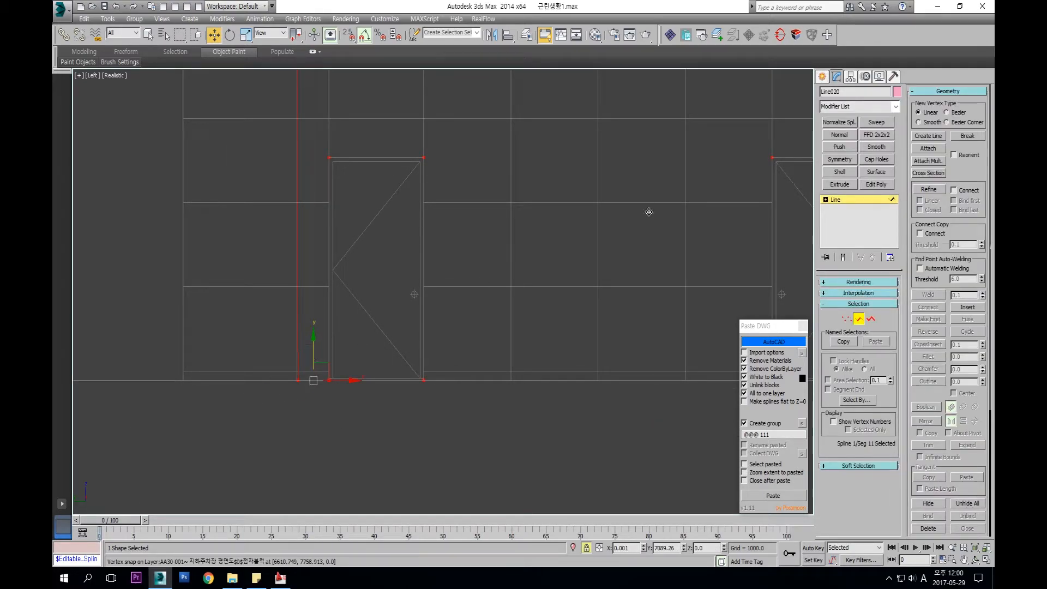
Extrude the left wall outline by 200 and snap it onto the left wall of the floor plan in the Top view
click(848, 198)
click(839, 185)
scroll(451, 288, down, 3)
key(t)
scroll(448, 285, up, 5)
key(s)
drag(419, 324, 472, 322)
key(s)
key(space)
scroll(471, 319, down, 4)
Set the viewport to Shaded and check the two extruded walls from an orthographic angle
mouse_move(465, 319)
alt+middle_down()
mouse_move(536, 253)
mouse_move(471, 323)
alt+middle_up()
middle_drag(547, 259, 518, 260)
scroll(501, 255, down, 2)
click(161, 75)
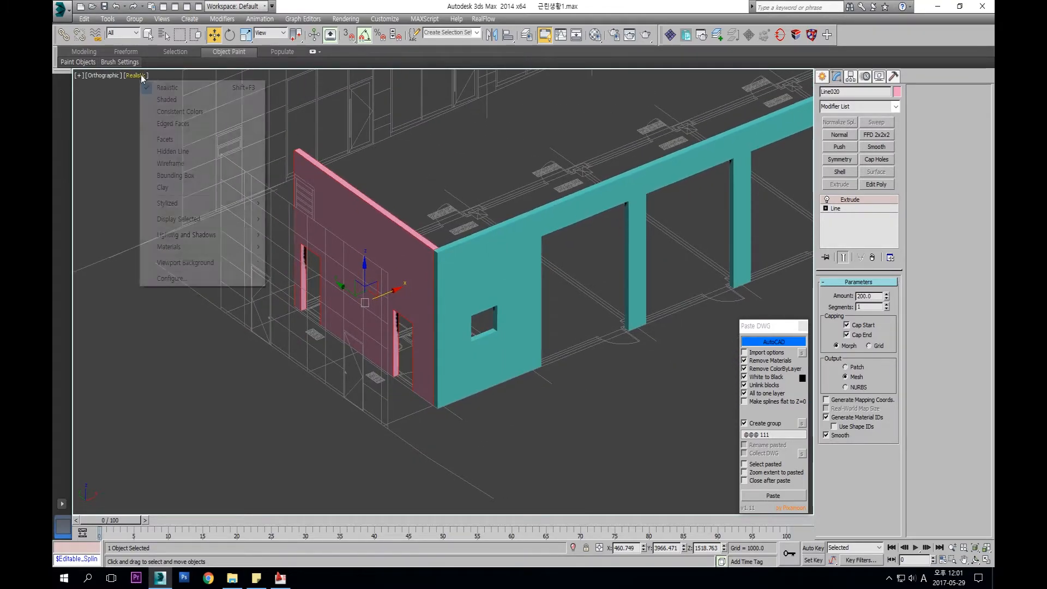
click(169, 100)
drag(543, 129, 321, 419)
alt+middle_drag(547, 377, 229, 392)
scroll(490, 358, down, 4)
click(484, 320)
In the Top view, unhide the @@ R elevation group
key(t)
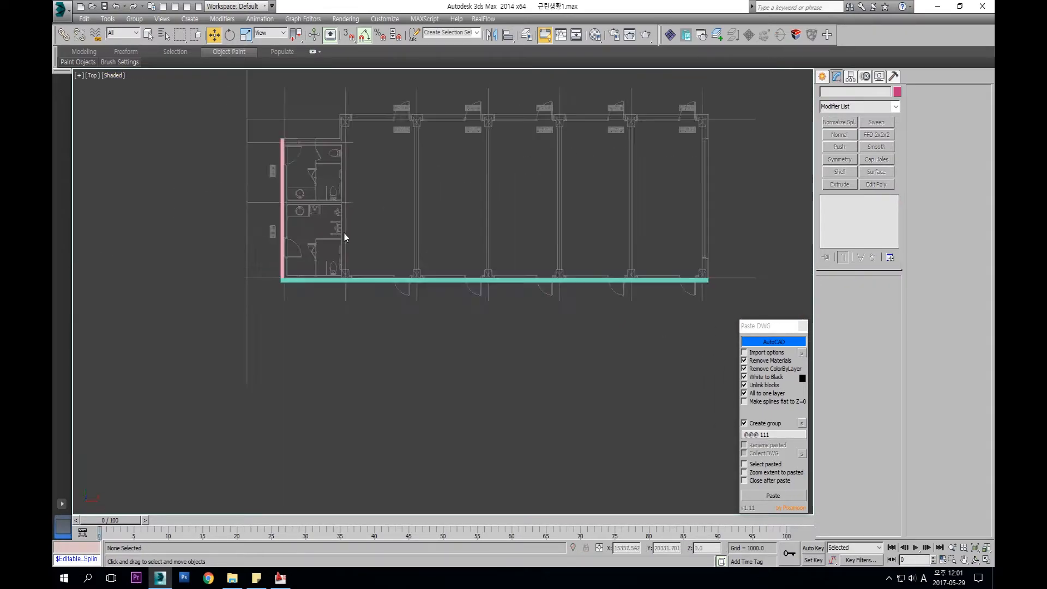
middle_drag(248, 291, 326, 256)
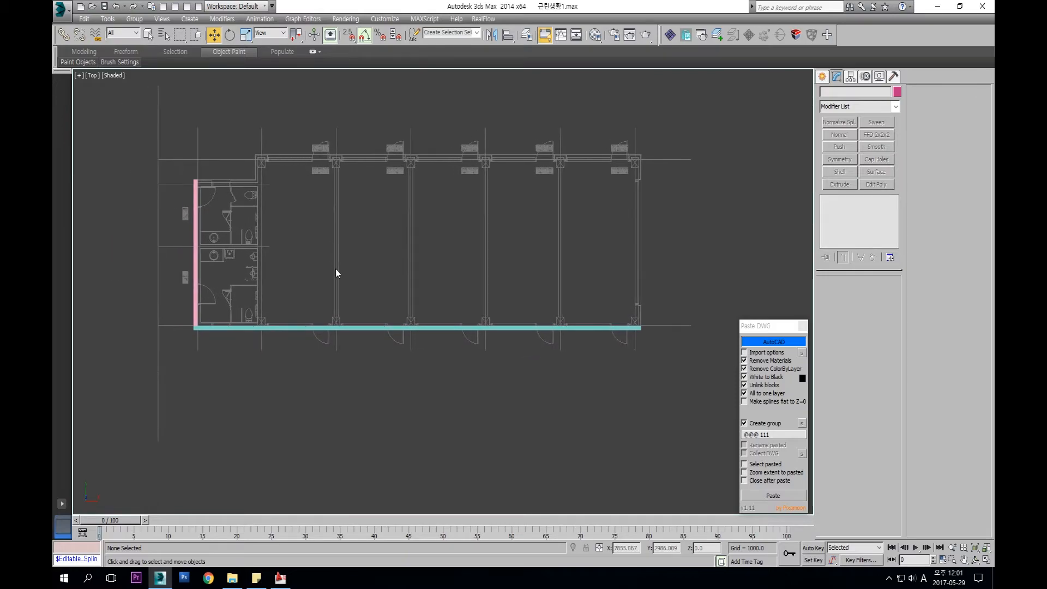
key(alt+u)
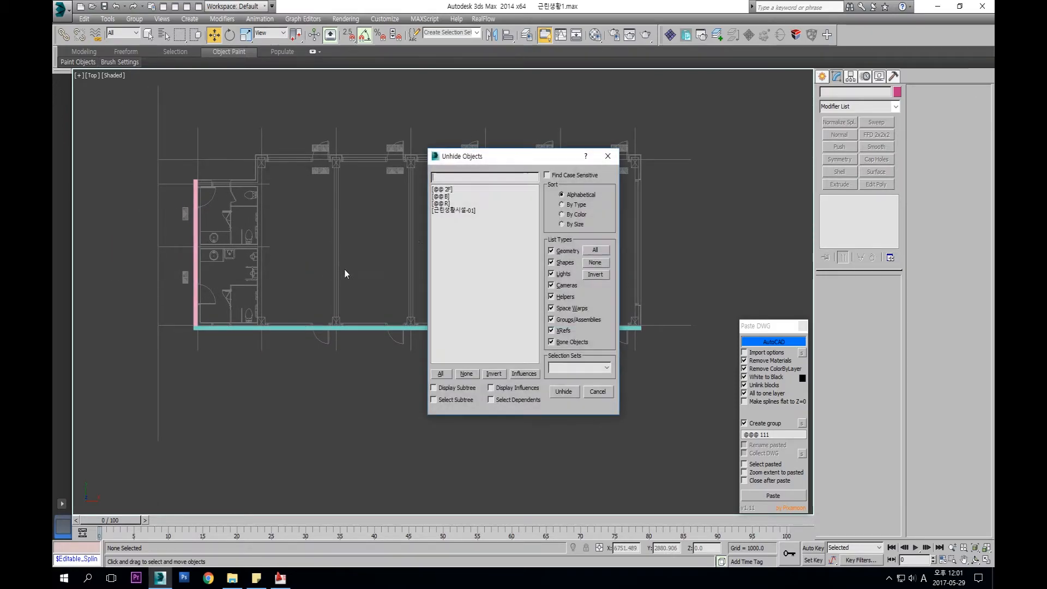
double_click(449, 204)
Unfreeze the left elevation group beside the floor plan and hide it
middle_drag(284, 269, 336, 264)
key(alt+f)
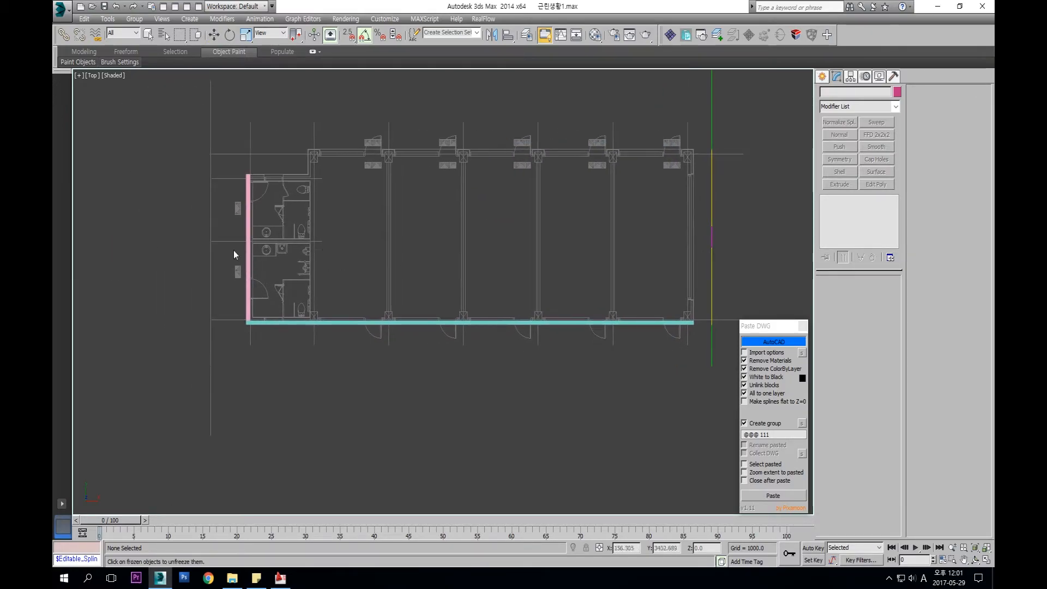
key(w)
click(211, 212)
right_click(211, 210)
click(270, 180)
Select the right elevation group beside the plan and isolate it in the Left view
key(s)
drag(763, 166, 672, 246)
key(alt+q)
key(l)
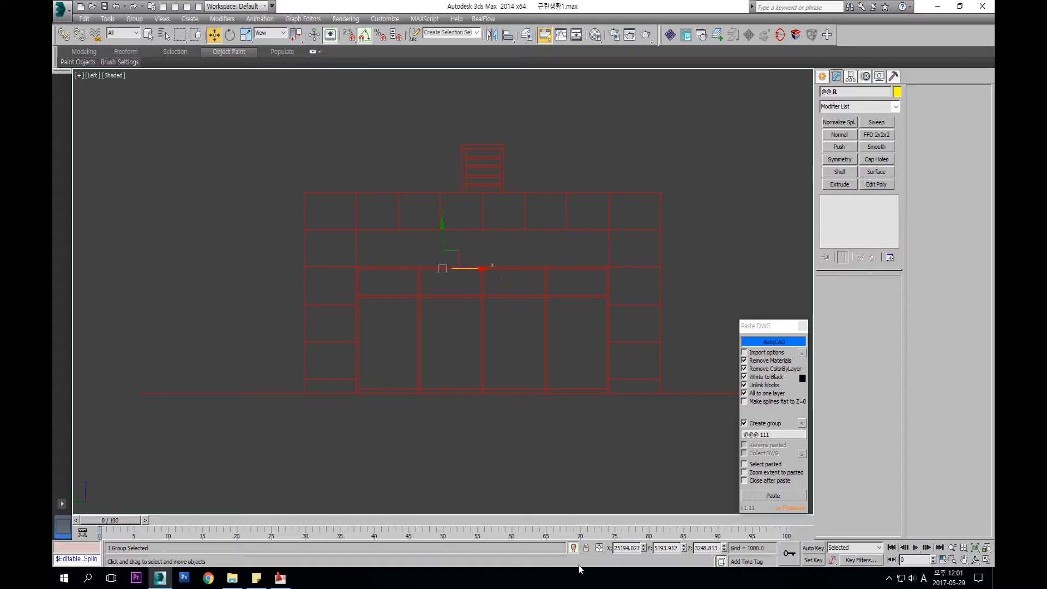
Trace the right elevation's wall outline around the large storefront opening as a closed line with vertices snapped to the drawing
click(826, 80)
click(839, 155)
key(s)
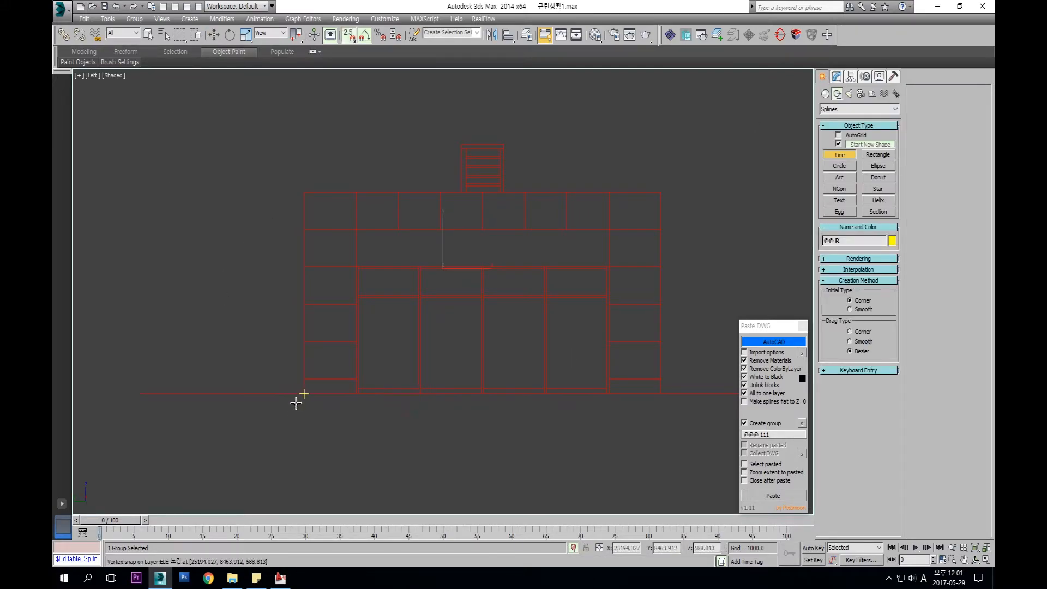
click(304, 392)
click(304, 192)
click(661, 192)
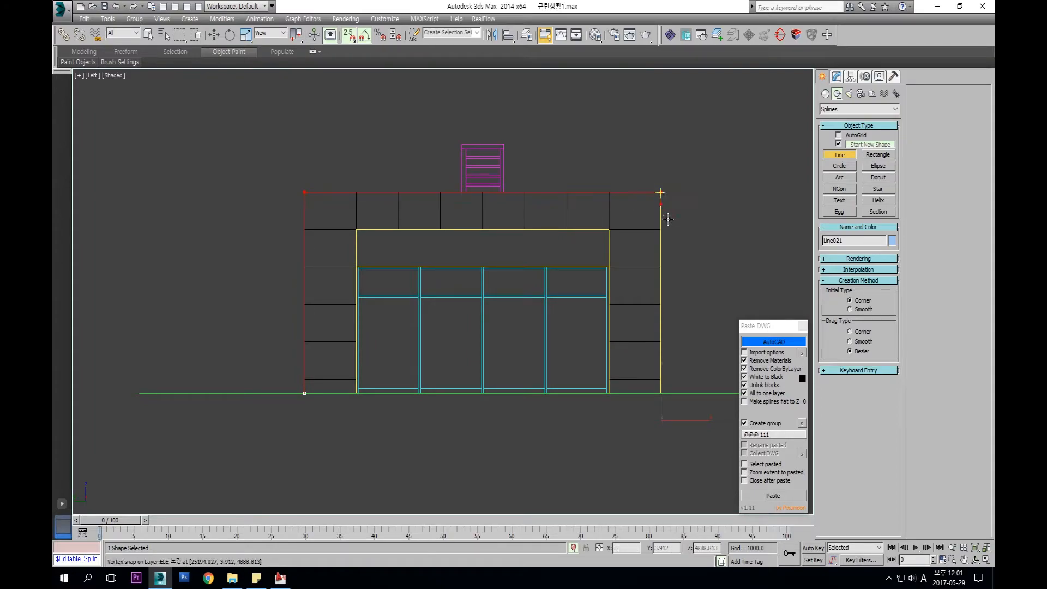
click(661, 392)
click(609, 393)
click(609, 229)
click(356, 229)
click(356, 392)
click(304, 392)
click(503, 322)
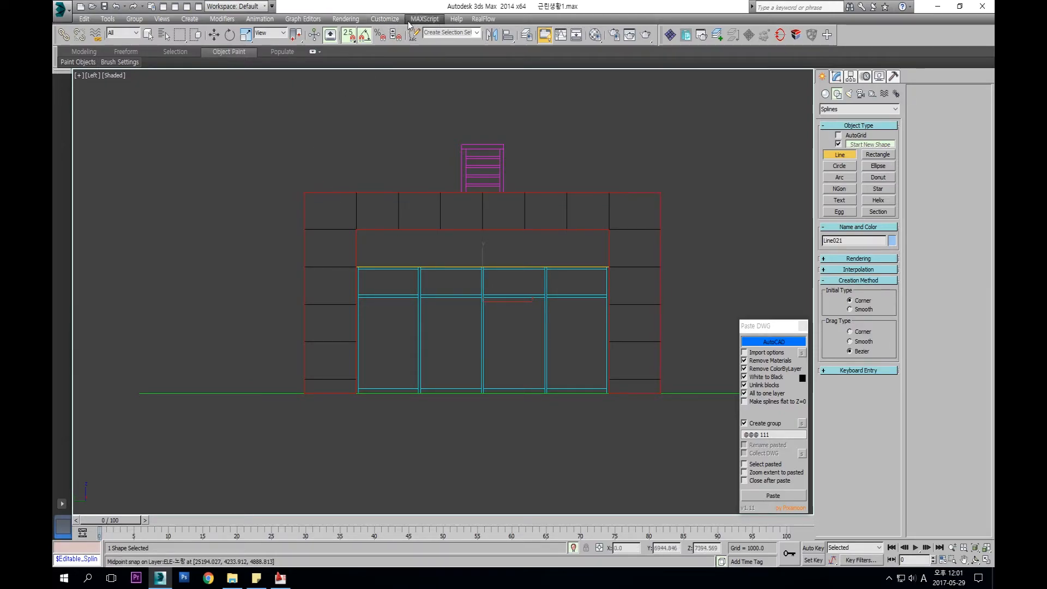
Extrude the traced right-side wall outline 200 and end the isolation
middle_drag(659, 236, 595, 262)
key(s)
key(w)
click(836, 77)
click(839, 184)
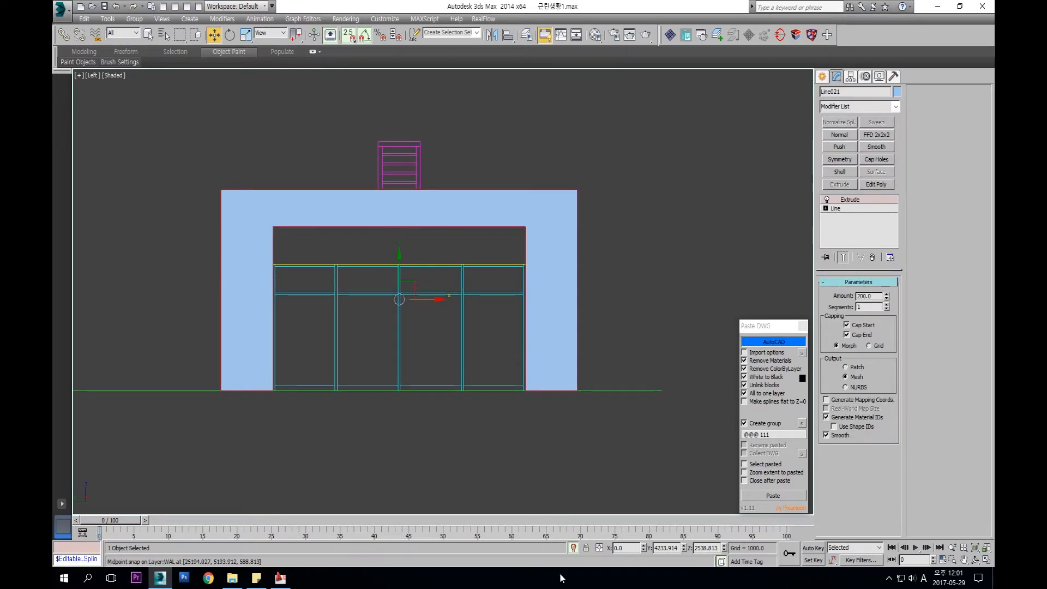
click(574, 547)
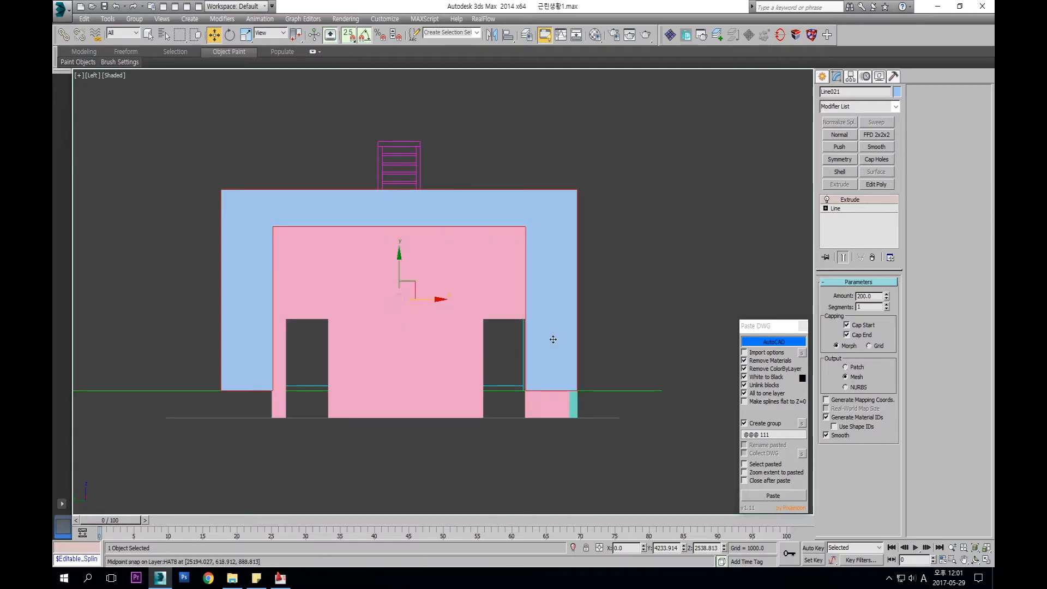
In the Top view, move the new wall to the plan's right end and snap it to the front wall's corner
key(t)
scroll(501, 342, up, 1)
middle_drag(501, 343, 225, 361)
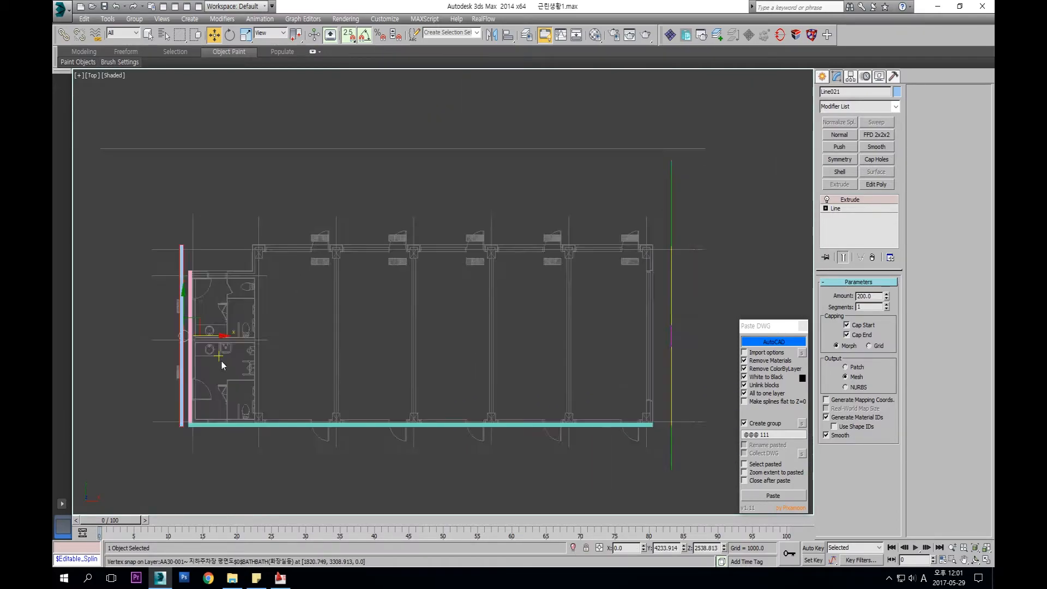
scroll(225, 361, down, 1)
key(s)
drag(226, 343, 593, 350)
scroll(580, 384, up, 3)
drag(524, 442, 415, 423)
scroll(438, 442, up, 3)
key(s)
key(space)
key(s)
key(space)
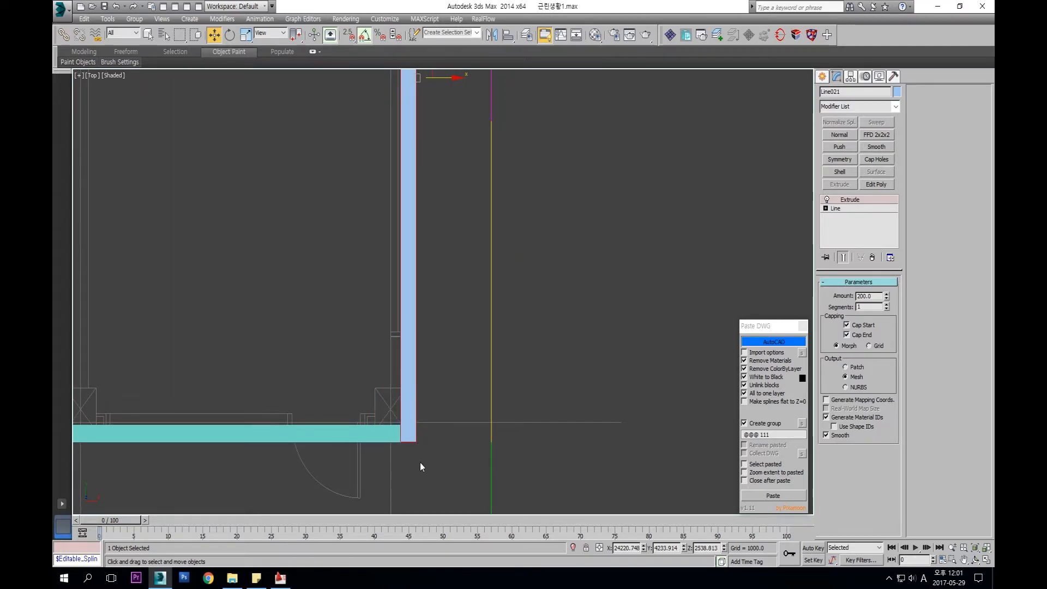
In wireframe, snap the right wall outline's front-end vertices to the front wall, keeping the Extrude modifier on top
click(848, 216)
key(F3)
scroll(423, 443, up, 4)
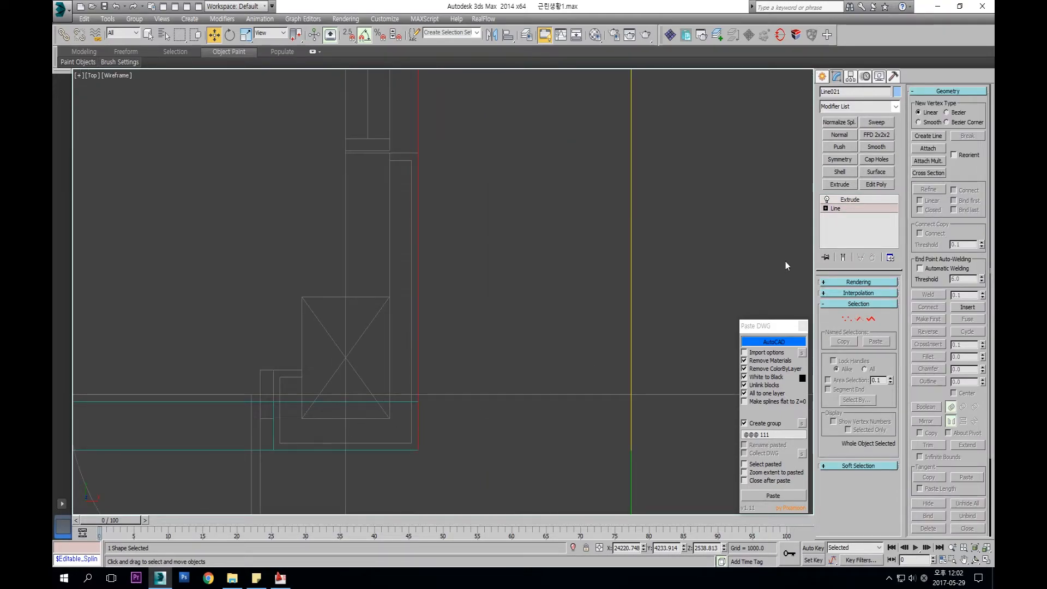
click(860, 198)
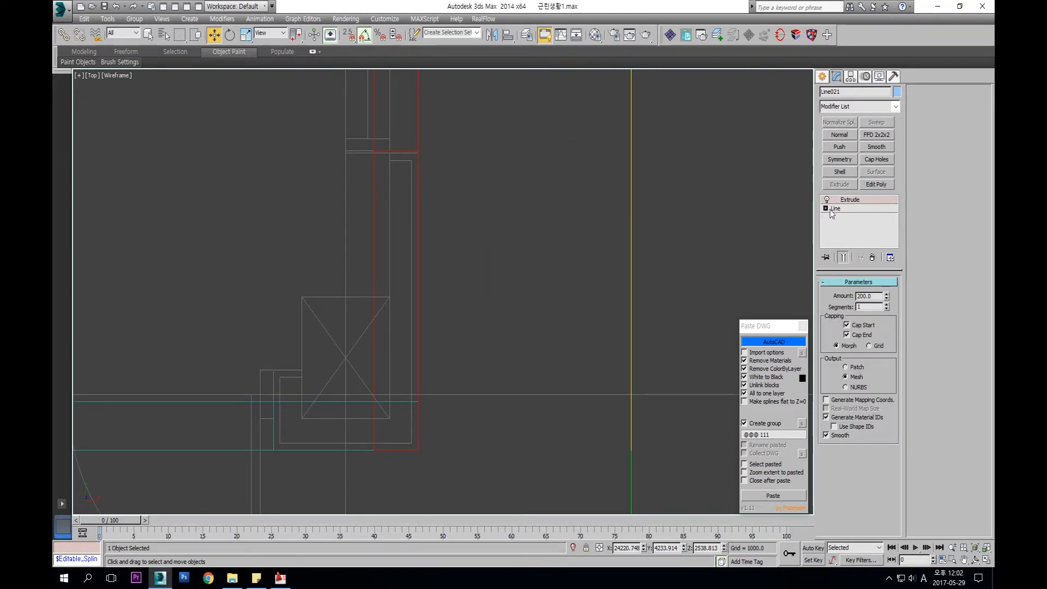
click(835, 210)
middle_drag(406, 425, 427, 405)
key(1)
drag(520, 384, 419, 483)
scroll(453, 394, up, 2)
drag(431, 409, 456, 268)
key(s)
key(space)
drag(430, 304, 439, 372)
key(s)
click(854, 200)
Check how the three extruded walls meet from an orthographic angle in shaded display
mouse_move(565, 273)
middle_down()
mouse_move(592, 270)
mouse_move(567, 218)
mouse_move(579, 197)
middle_up()
scroll(551, 278, down, 4)
key(F3)
scroll(550, 279, down, 2)
scroll(579, 198, up, 1)
mouse_move(579, 199)
middle_down()
mouse_move(585, 212)
mouse_move(529, 273)
mouse_move(523, 265)
mouse_move(542, 271)
middle_up()
scroll(585, 212, down, 5)
middle_drag(372, 263, 472, 231)
click(439, 272)
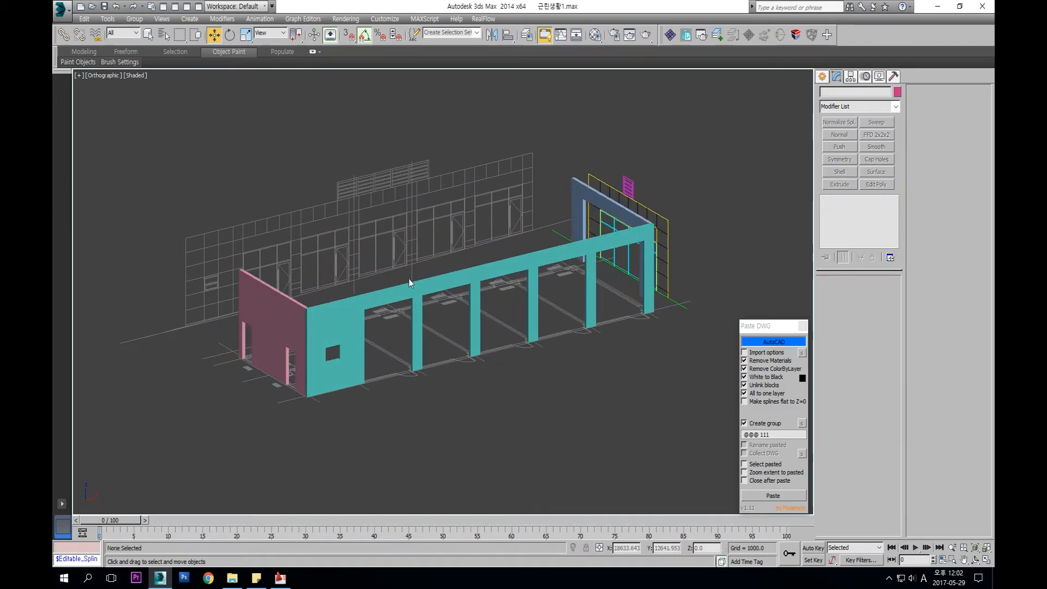
click(274, 294)
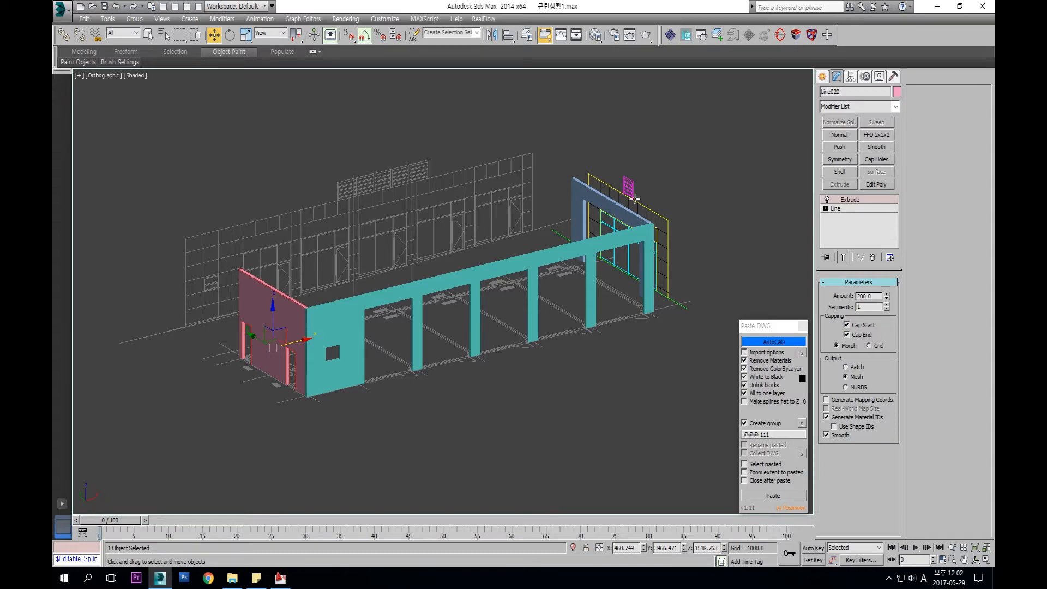
scroll(595, 208, up, 2)
mouse_move(613, 216)
middle_down()
mouse_move(569, 213)
mouse_move(599, 207)
middle_up()
scroll(595, 209, down, 2)
scroll(292, 355, up, 3)
click(316, 453)
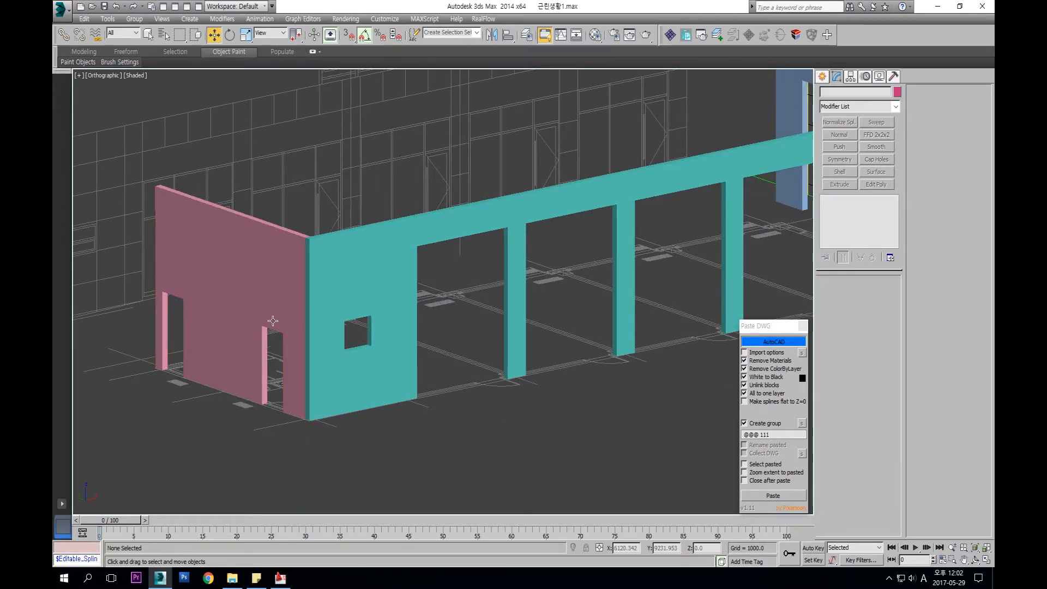
middle_drag(255, 332, 256, 332)
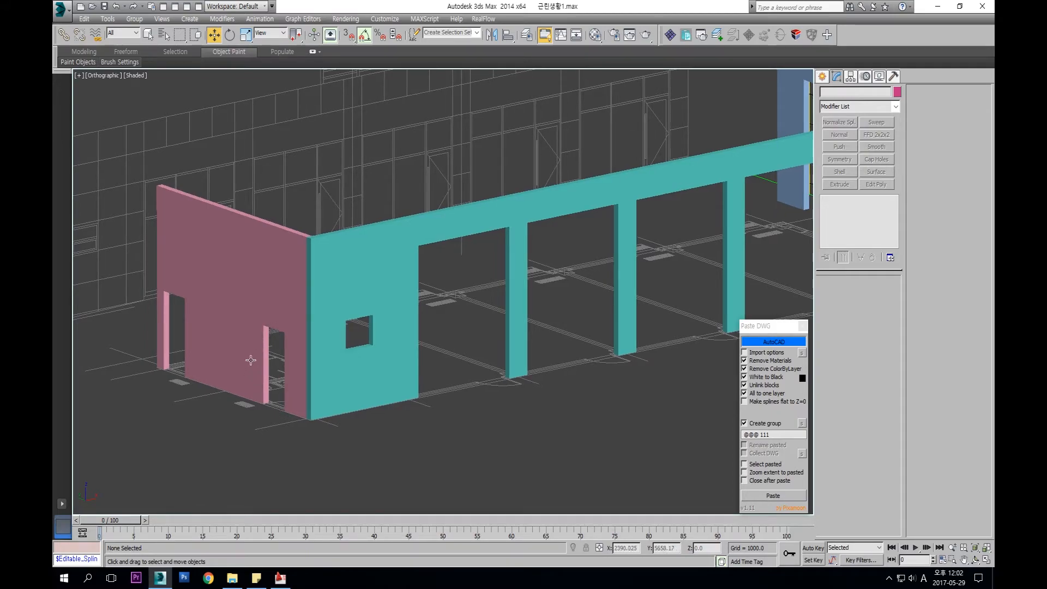
middle_drag(357, 356, 356, 357)
scroll(475, 322, down, 3)
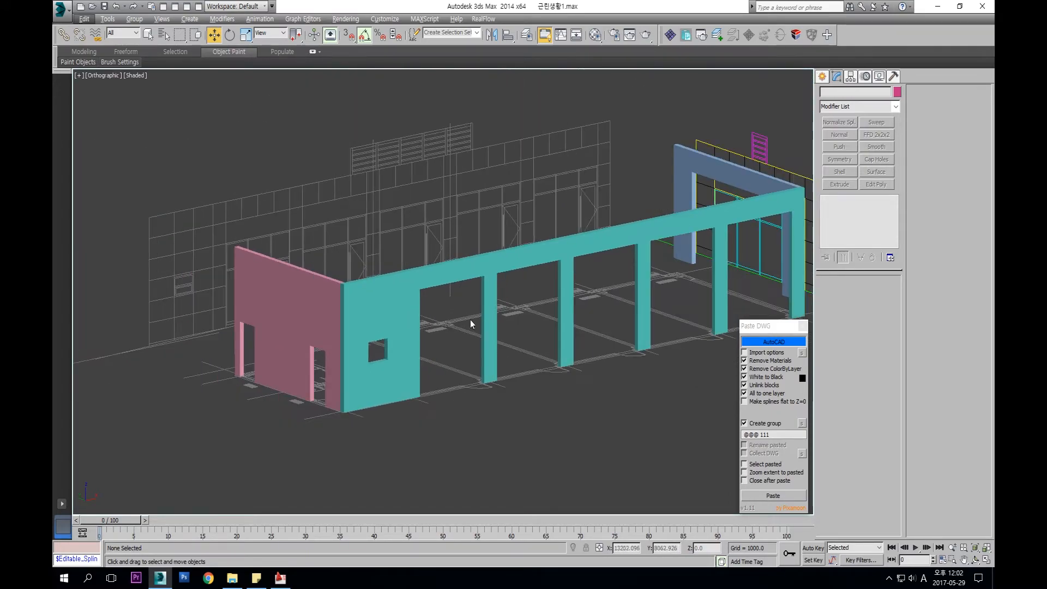
In the Front view, draw a 50 by 3100 rectangle over the left jamb of the first storefront window
key(f)
scroll(463, 322, up, 5)
click(824, 76)
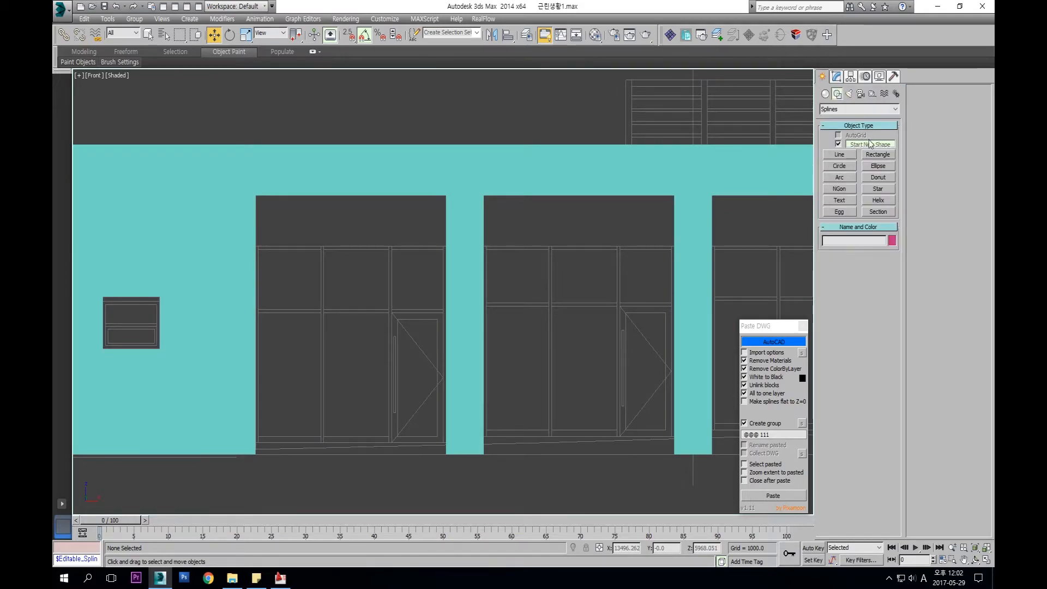
click(878, 155)
scroll(347, 182, up, 4)
key(s)
drag(265, 181, 264, 459)
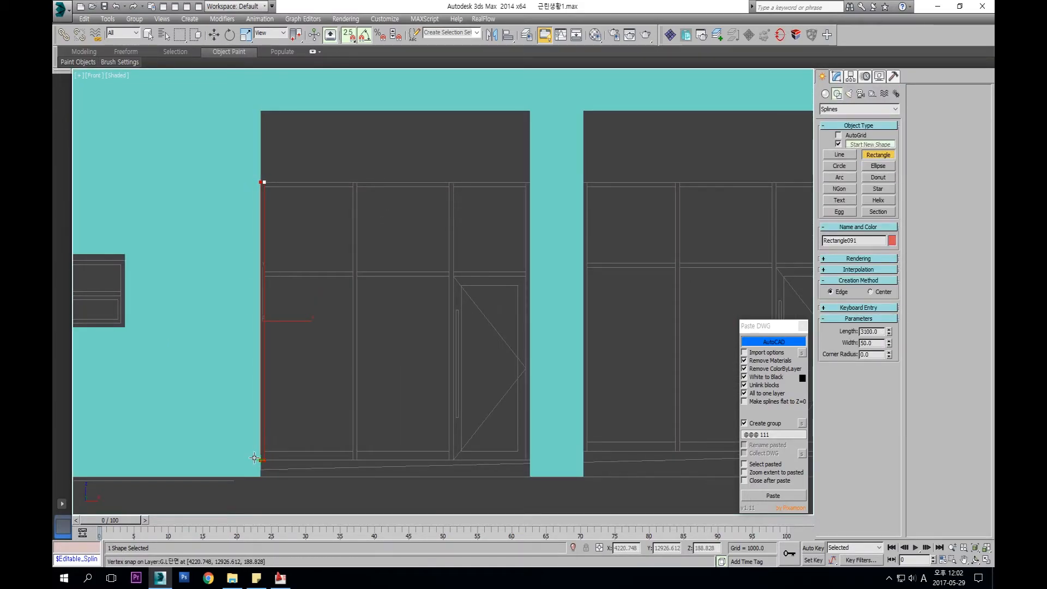
Add rectangles for the top bar, right jamb, two mullions and horizontal transom to the same window frame shape
click(837, 145)
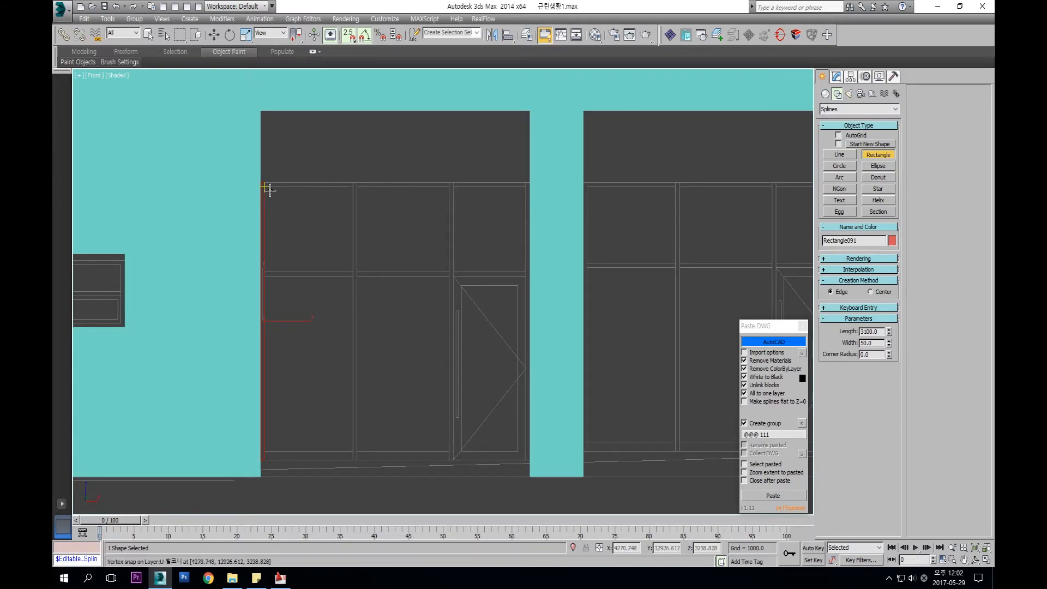
drag(468, 183, 532, 463)
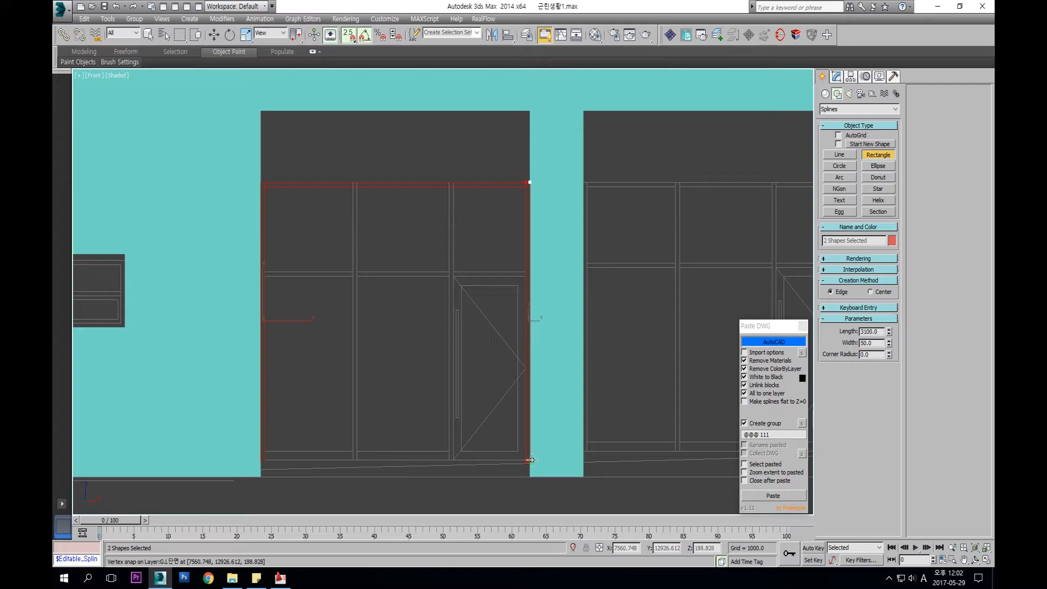
mouse_move(353, 183)
mouse_down()
mouse_move(373, 447)
mouse_move(358, 459)
mouse_up()
mouse_move(449, 460)
mouse_down()
mouse_move(436, 187)
mouse_move(453, 178)
mouse_up()
right_click(495, 206)
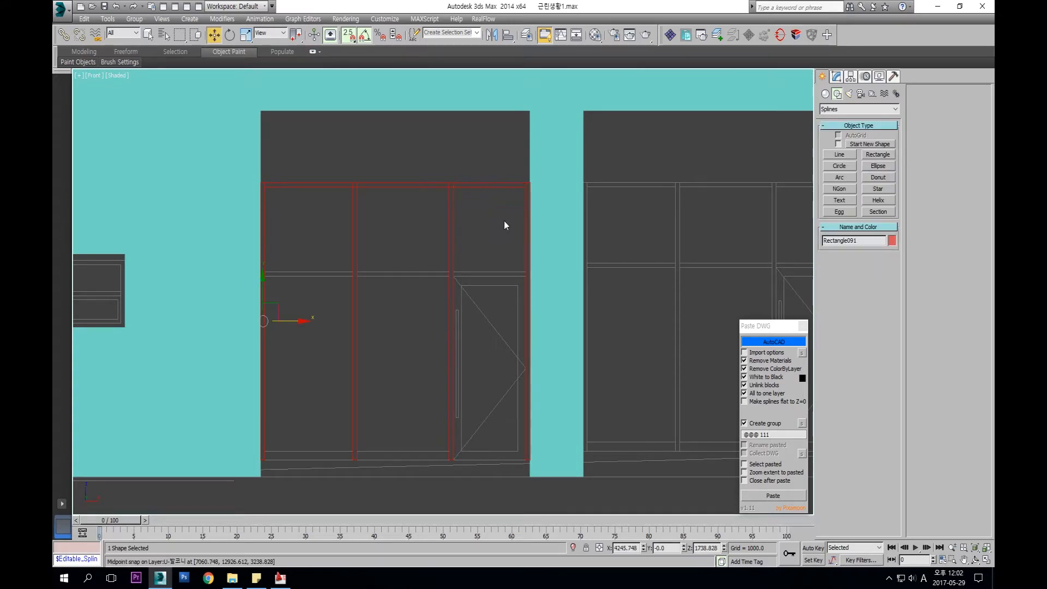
click(867, 157)
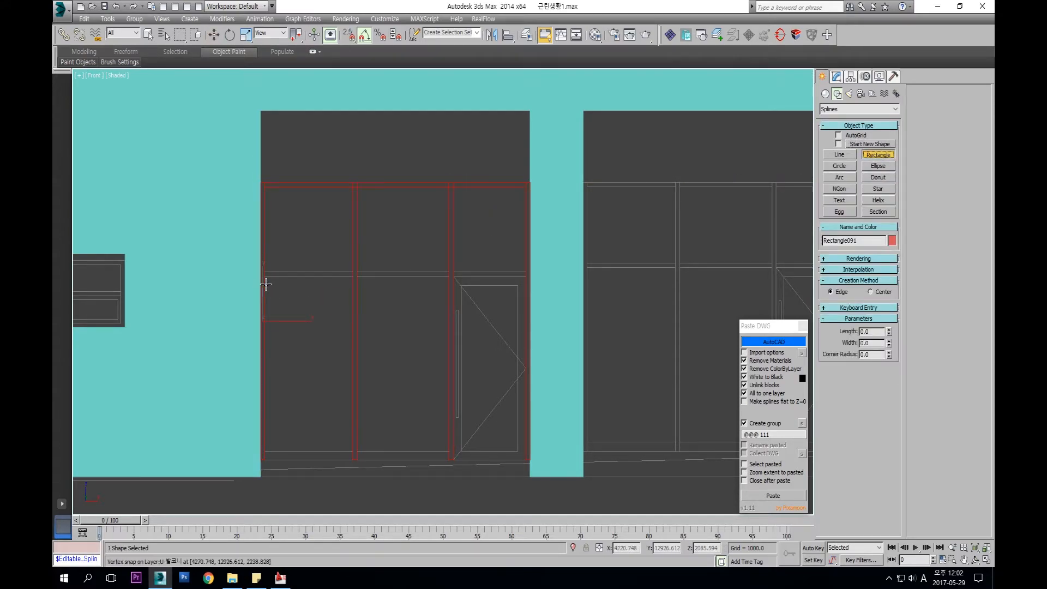
drag(267, 277, 525, 271)
right_click(633, 236)
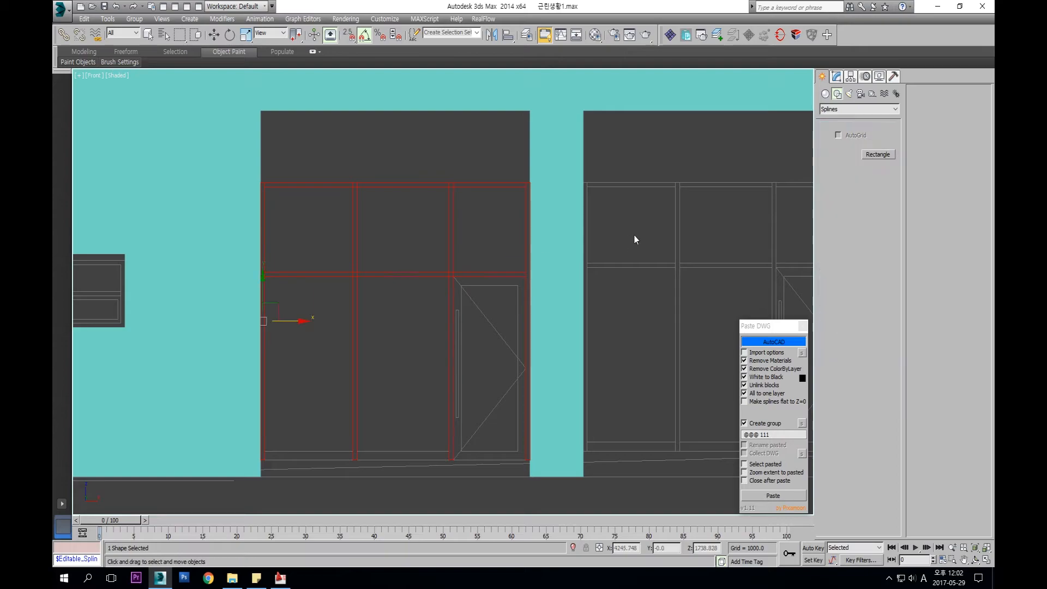
Extrude the storefront window frame shape 100
click(840, 184)
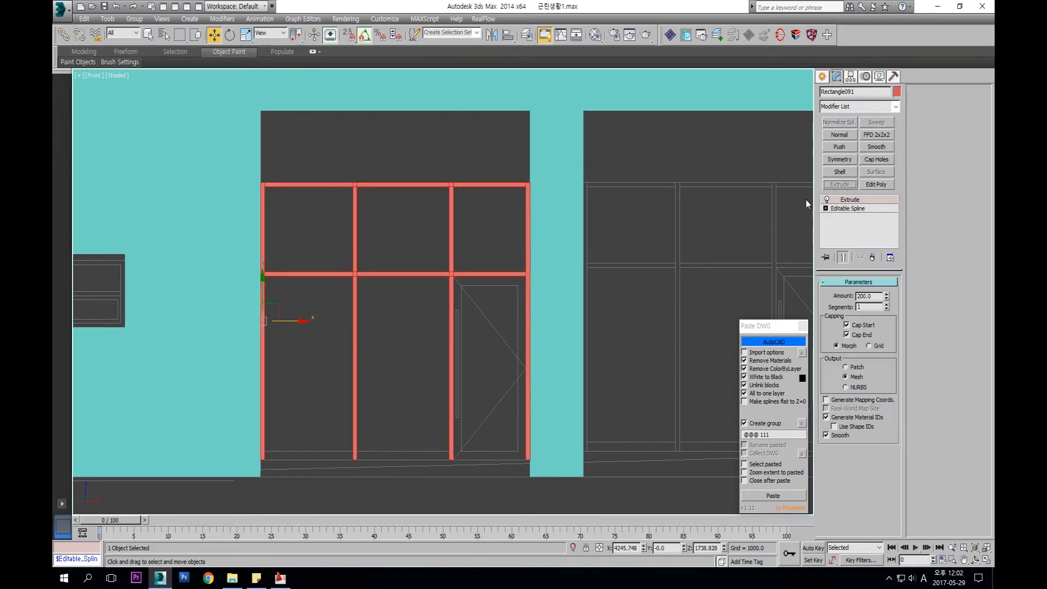
text(1)
middle_drag(492, 287, 505, 296)
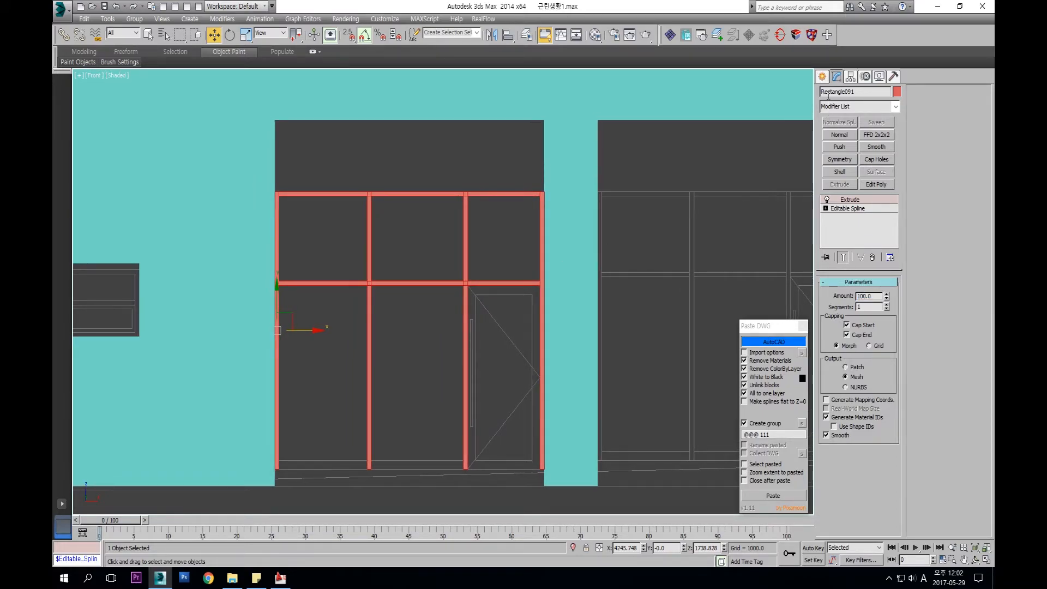
Draw the door frame's outer and inner rectangles as one shape, snapped to the door in the elevation
click(822, 76)
click(887, 156)
middle_drag(555, 254, 511, 193)
scroll(425, 413, up, 2)
key(s)
mouse_move(420, 406)
mouse_down()
mouse_move(504, 155)
mouse_move(519, 143)
mouse_move(484, 299)
mouse_move(432, 392)
mouse_up()
key(w)
click(839, 144)
click(881, 157)
key(s)
key(w)
Extrude the door frame shape 50
click(835, 76)
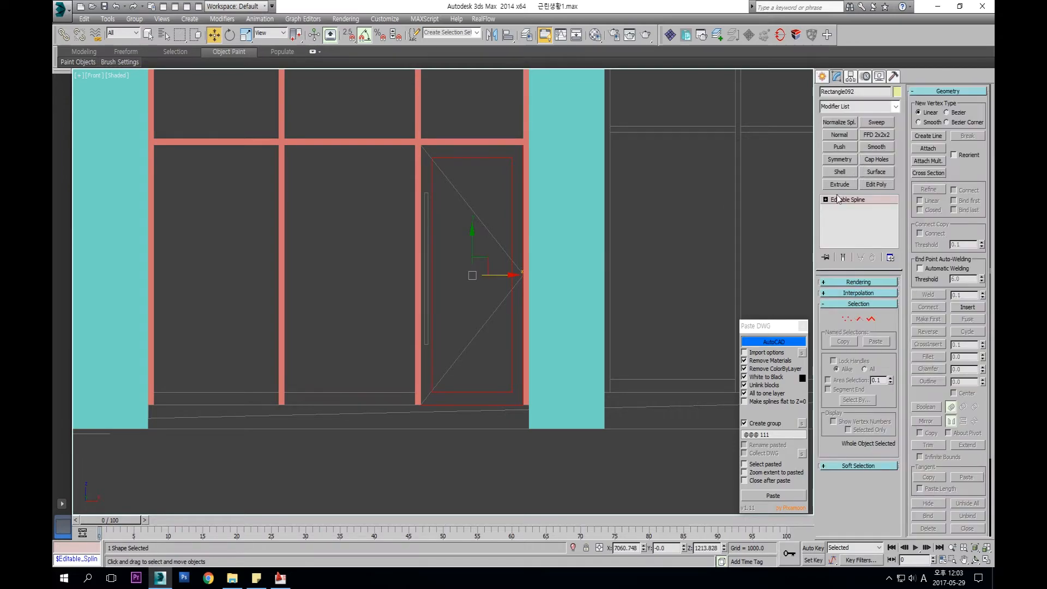
click(839, 185)
key(Return)
scroll(540, 270, down, 3)
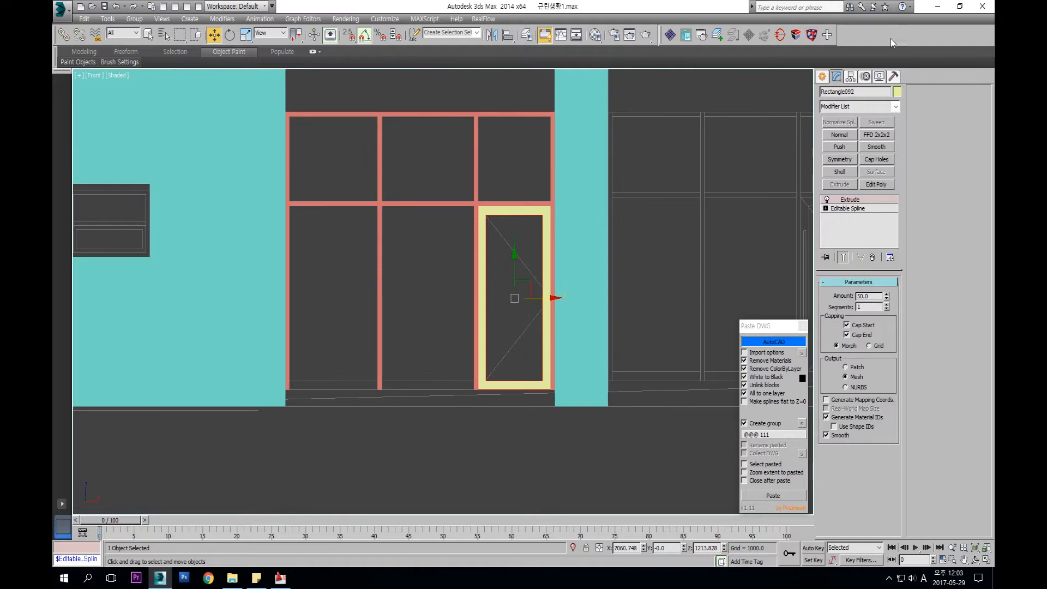
Draw the bottom rail rectangle beneath the two fixed window bays and extrude it 50
click(822, 77)
click(877, 155)
scroll(327, 380, up, 2)
drag(267, 394, 532, 381)
key(s)
key(w)
key(alt+s)
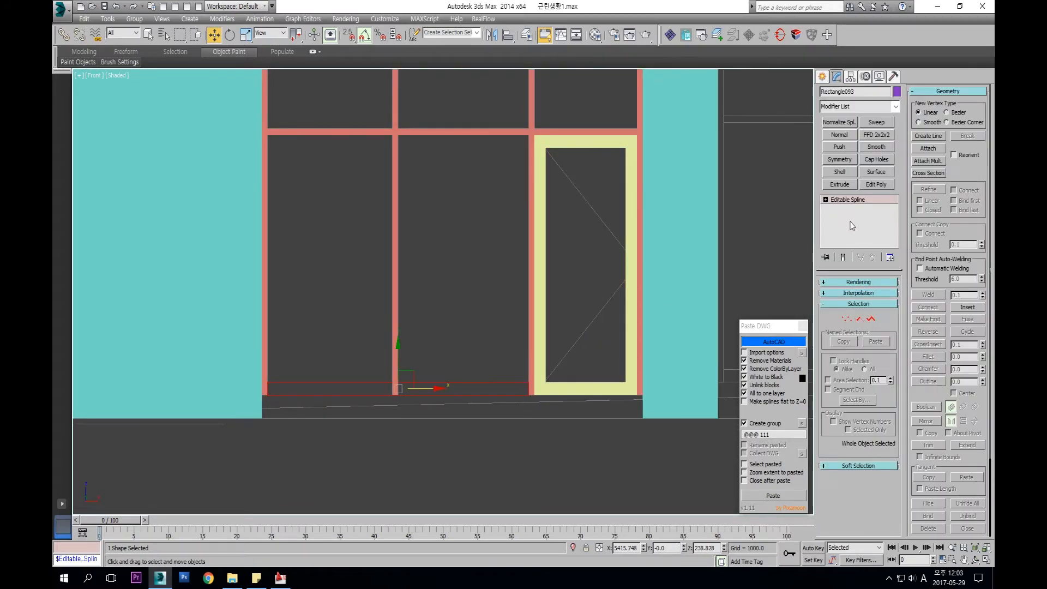
click(839, 185)
middle_drag(522, 351, 531, 364)
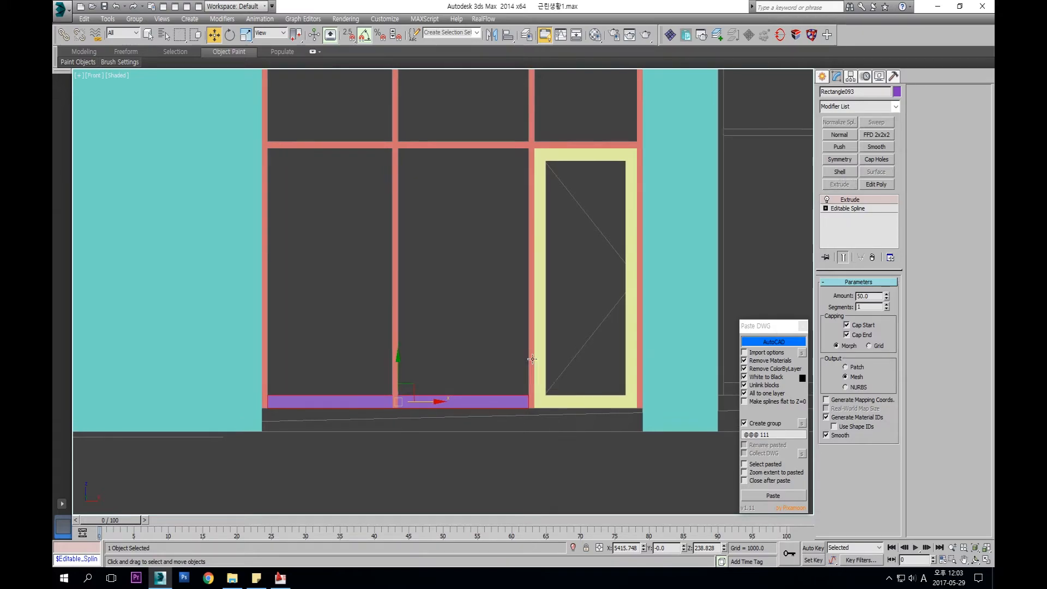
Move the bottom rail and door frame together to the middle of the window frame's depth in the Top view
ctrl+click(543, 280)
key(t)
key(F3)
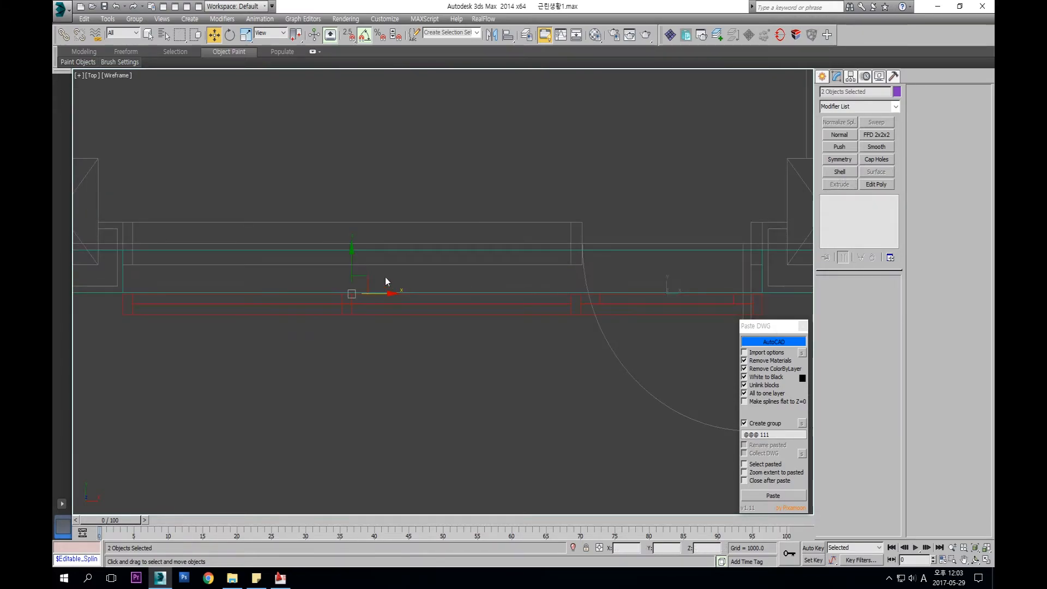
drag(355, 259, 355, 292)
key(s)
key(space)
scroll(344, 338, down, 2)
middle_drag(281, 337, 373, 348)
drag(162, 348, 162, 274)
key(s)
key(f)
key(space)
scroll(537, 218, down, 2)
key(F3)
scroll(664, 196, down, 1)
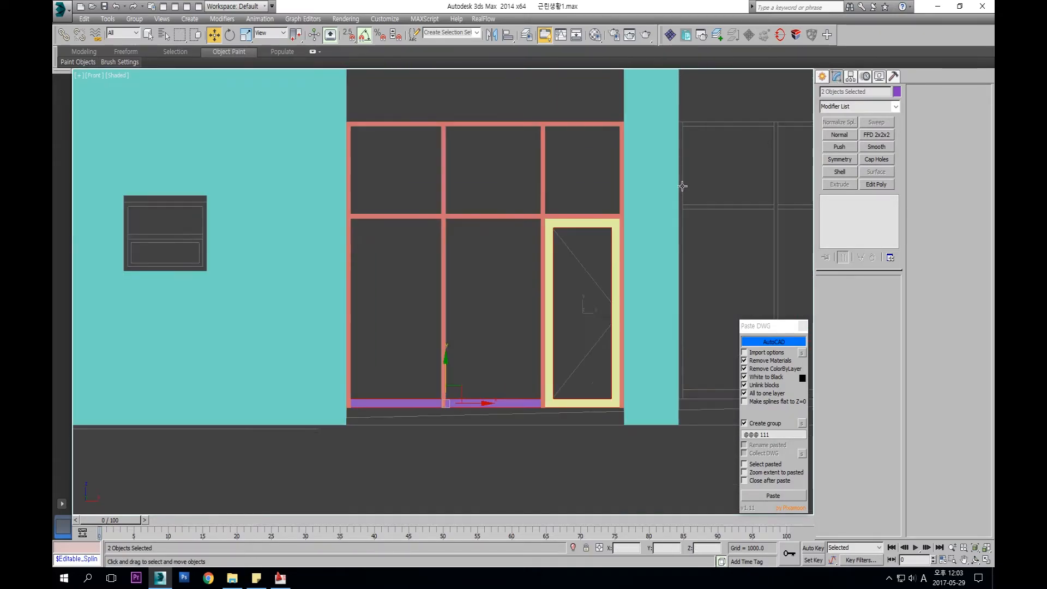
Draw a 3240 by 2950 rectangle across the window frame for the glass and convert it to Editable Poly
click(822, 76)
click(878, 155)
middle_drag(591, 166, 575, 203)
key(s)
drag(594, 168, 336, 430)
key(s)
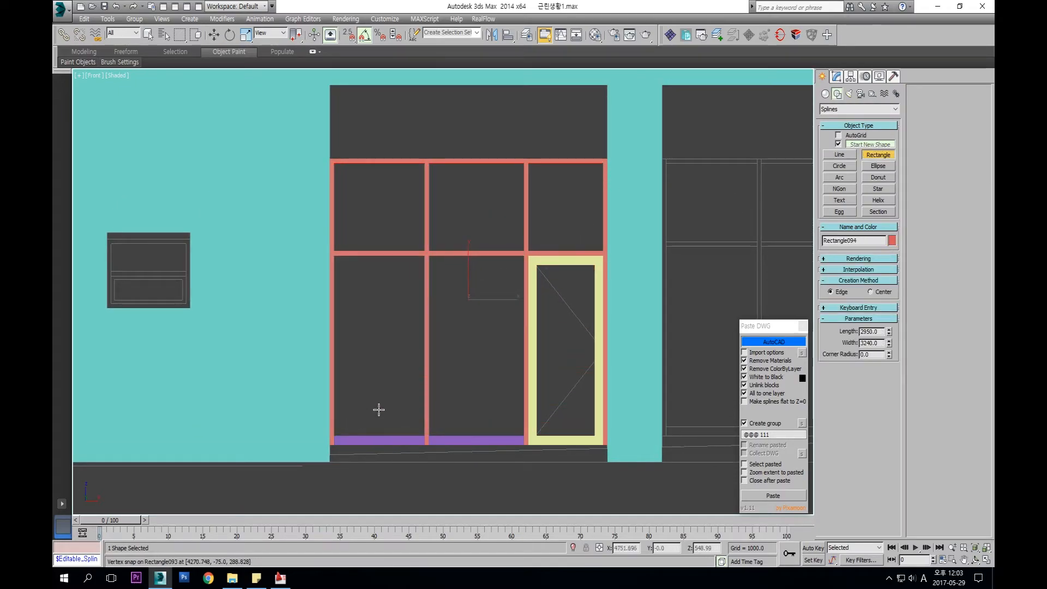
key(w)
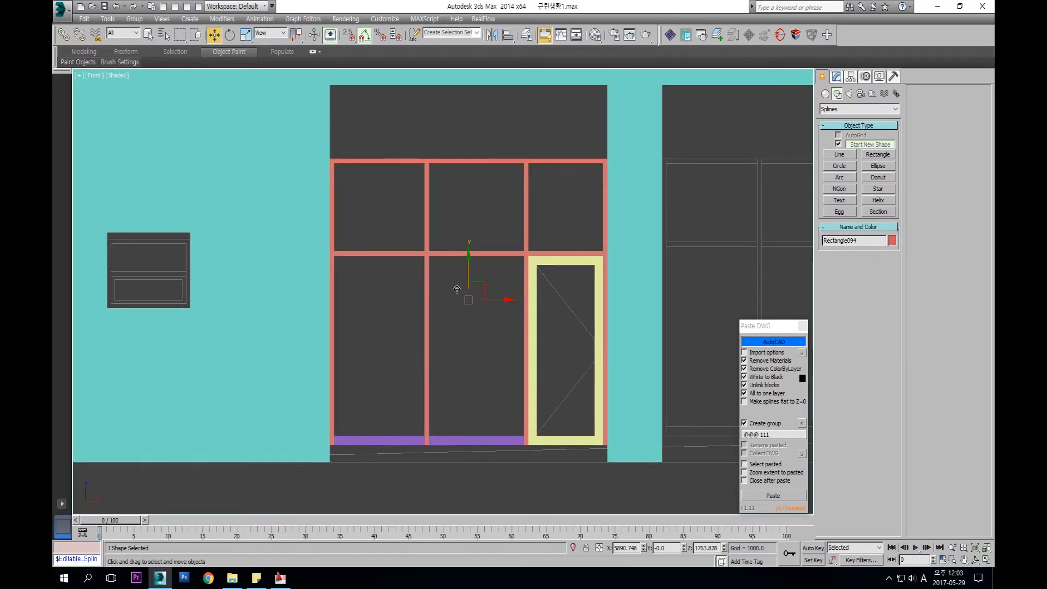
right_click(437, 288)
mouse_move(479, 393)
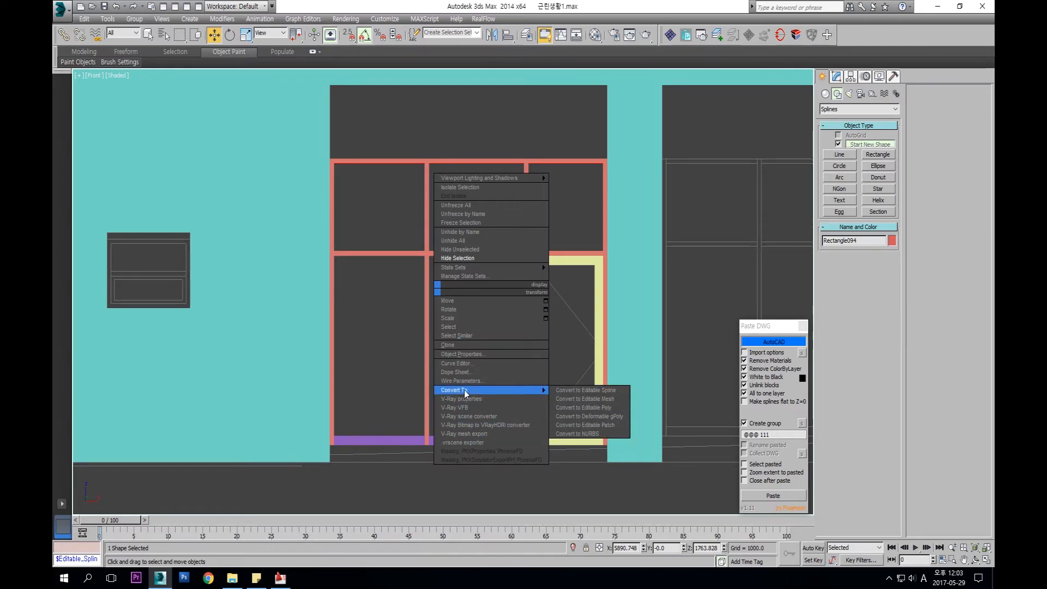
click(604, 409)
In the Top view, snap the glass pane to the middle of the window frame's depth and return to shaded display
key(t)
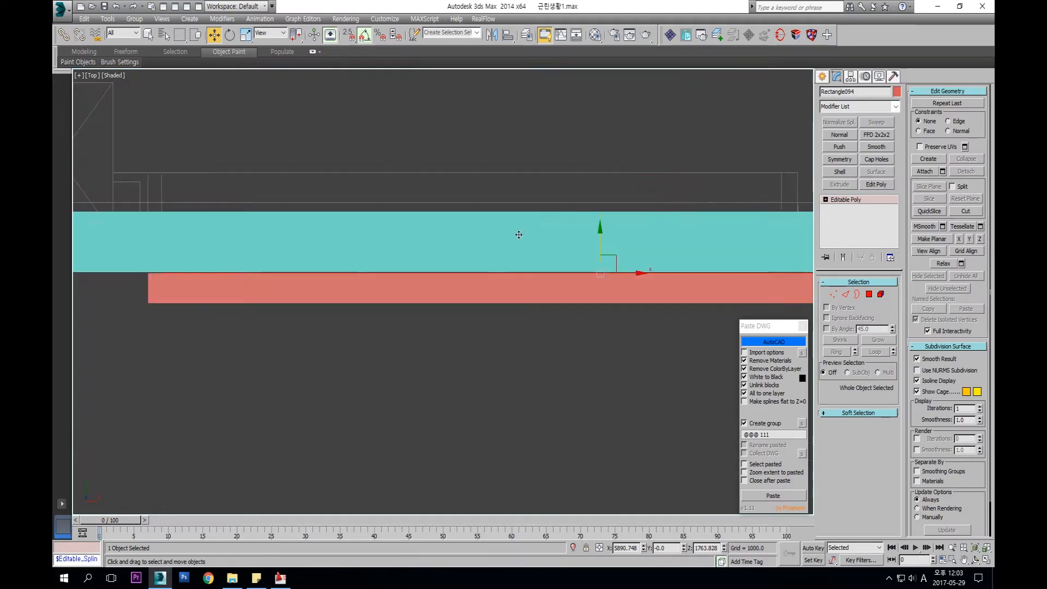
key(F3)
key(z)
drag(444, 261, 444, 292)
scroll(132, 325, up, 3)
key(s)
key(space)
drag(146, 322, 147, 280)
key(s)
key(space)
key(f)
key(F3)
key(z)
scroll(452, 275, down, 2)
mouse_move(456, 274)
alt+middle_down()
mouse_move(486, 292)
mouse_move(463, 271)
alt+middle_up()
Assign the GLASS material to the glass pane and the FR material to the window frame and the door frame
key(m)
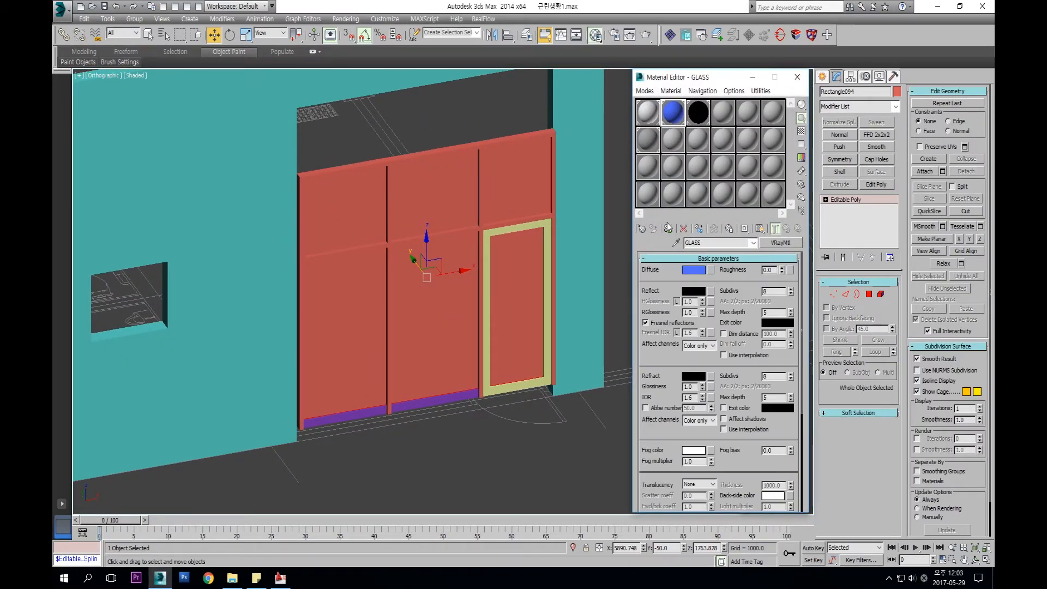
click(667, 228)
click(300, 295)
click(649, 113)
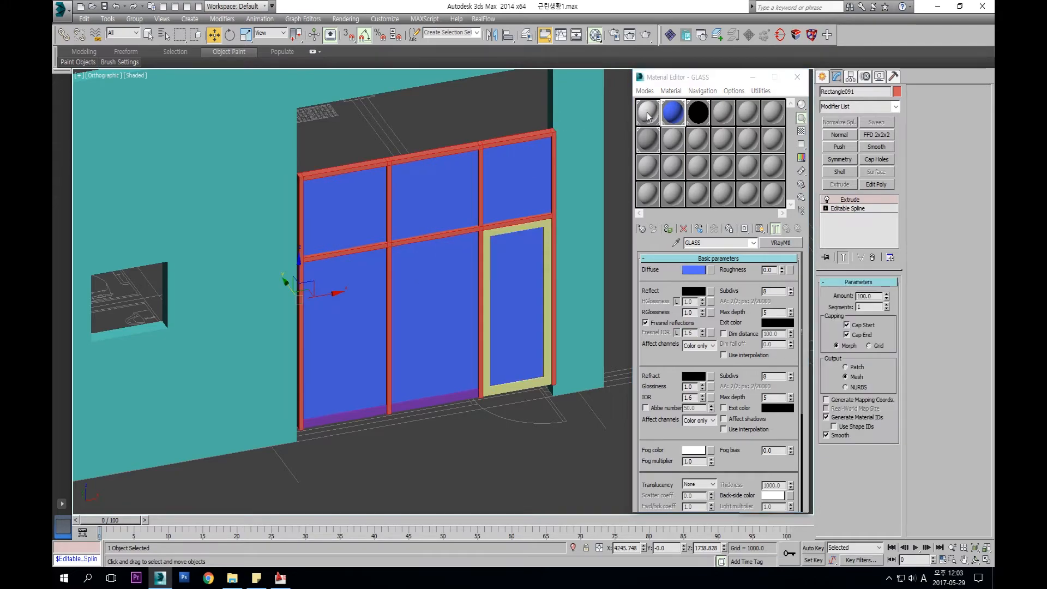
click(667, 228)
middle_drag(480, 215, 473, 209)
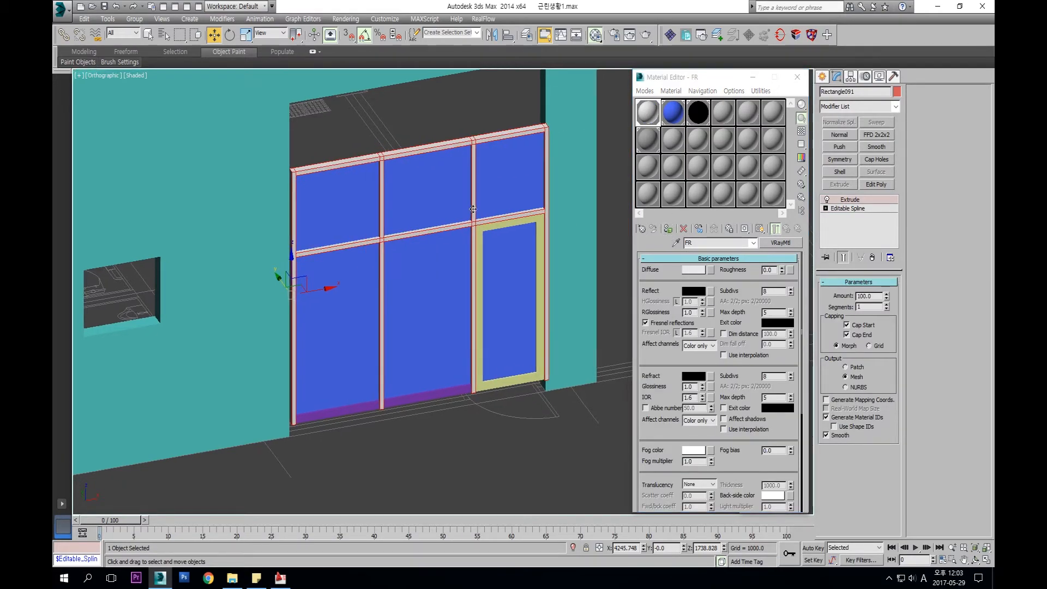
click(479, 237)
click(667, 229)
click(413, 440)
key(m)
Move the window frame, door frame, bottom rail and glass together to the middle of the wall's thickness in the Top view
drag(490, 460, 410, 129)
key(t)
key(z)
key(F3)
drag(655, 255, 693, 282)
middle_drag(689, 271, 496, 243)
scroll(561, 266, up, 2)
key(s)
key(space)
drag(552, 307, 541, 230)
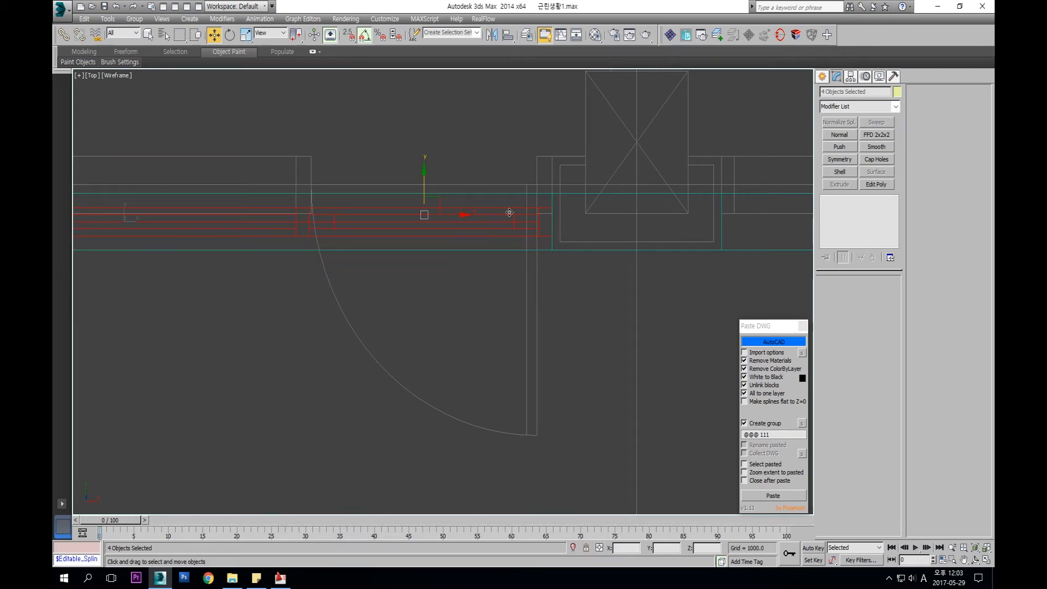
right_click(348, 36)
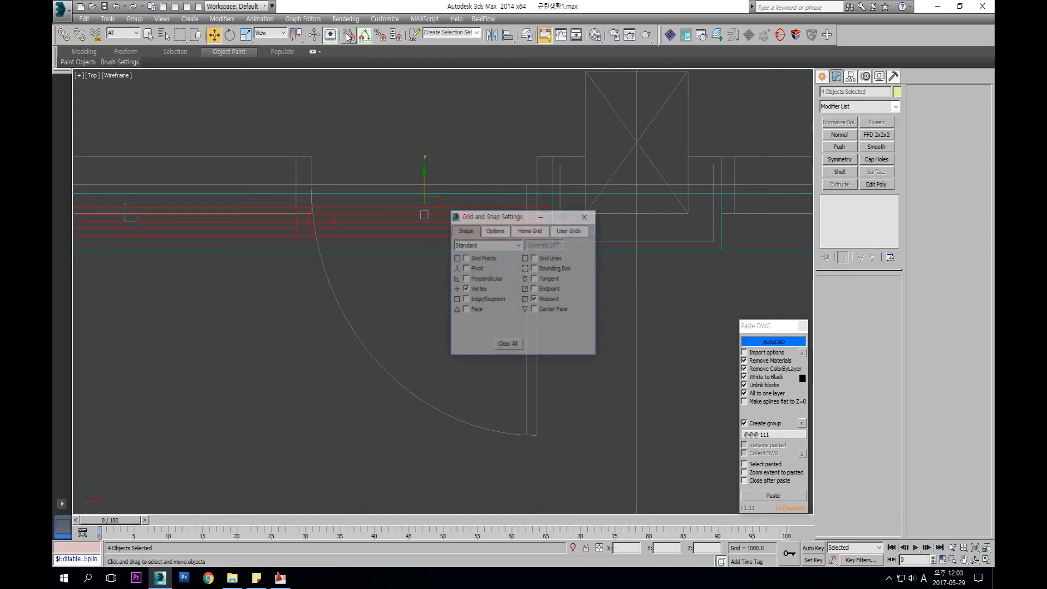
click(586, 216)
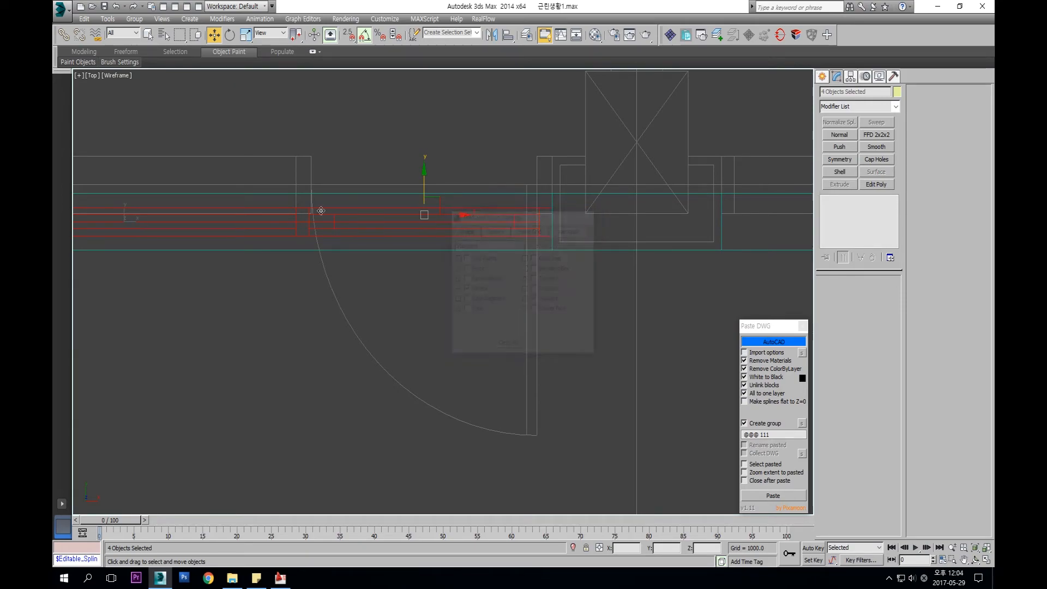
Hide the modelled walls and window parts, and unhide the complete building group 근린생활시설-01
key(f)
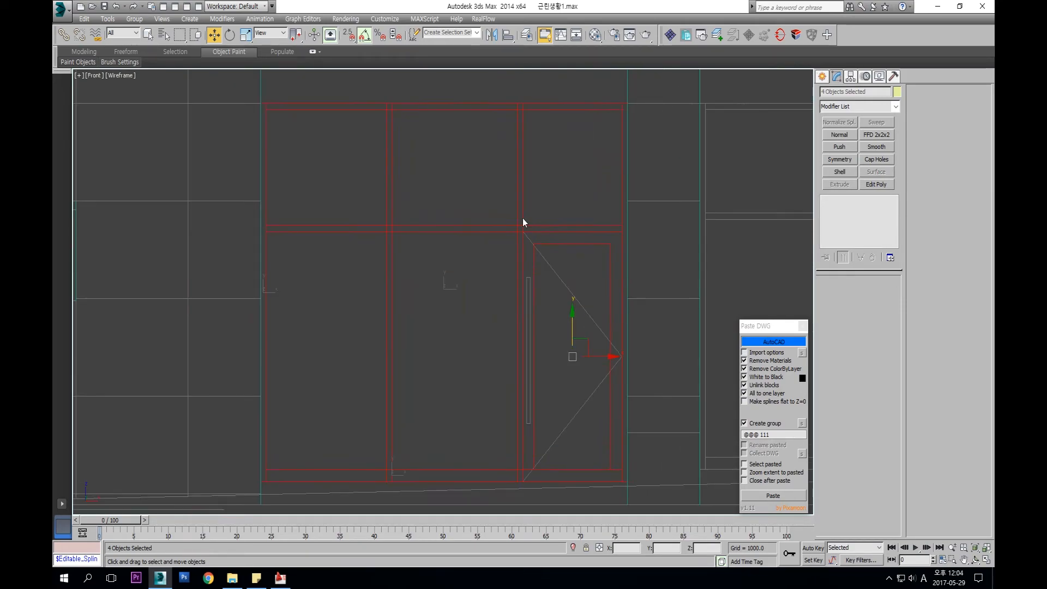
key(F3)
mouse_move(523, 216)
alt+middle_down()
mouse_move(539, 272)
mouse_move(333, 289)
alt+middle_up()
scroll(741, 208, down, 2)
scroll(514, 287, down, 3)
drag(710, 145, 285, 416)
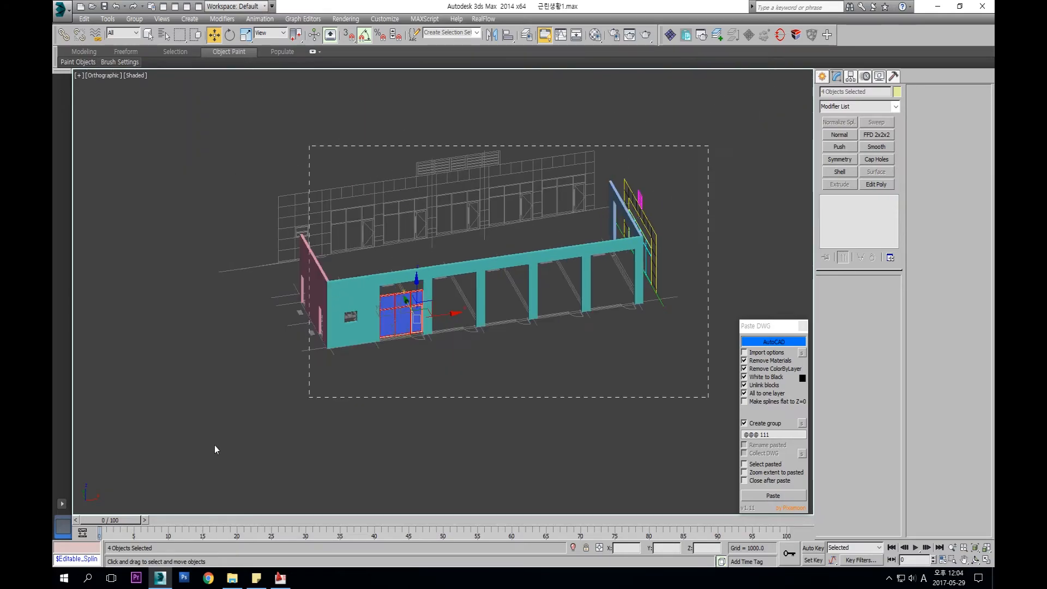
right_click(584, 344)
click(623, 315)
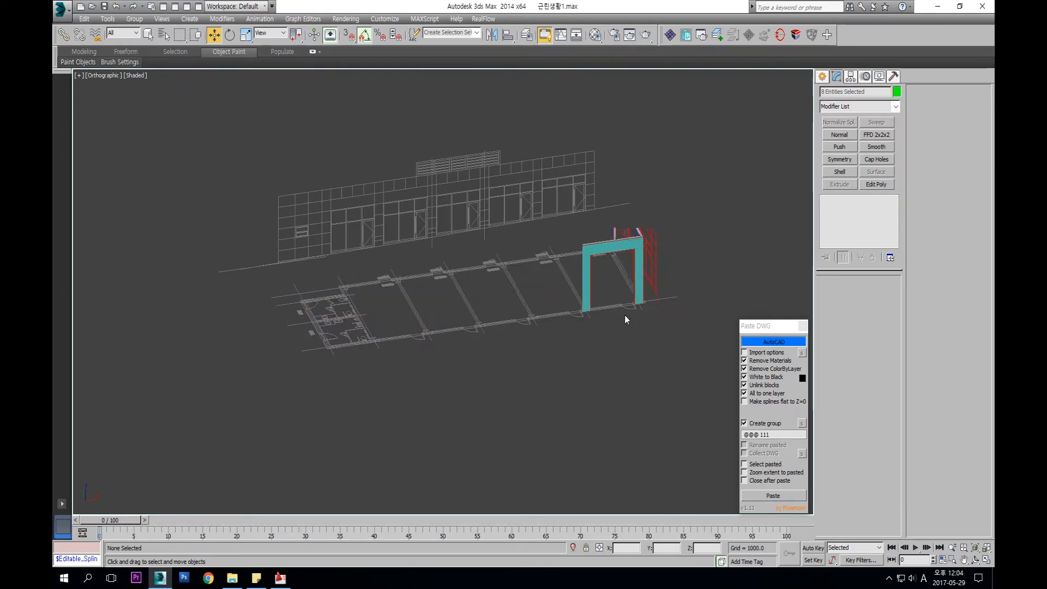
key(5)
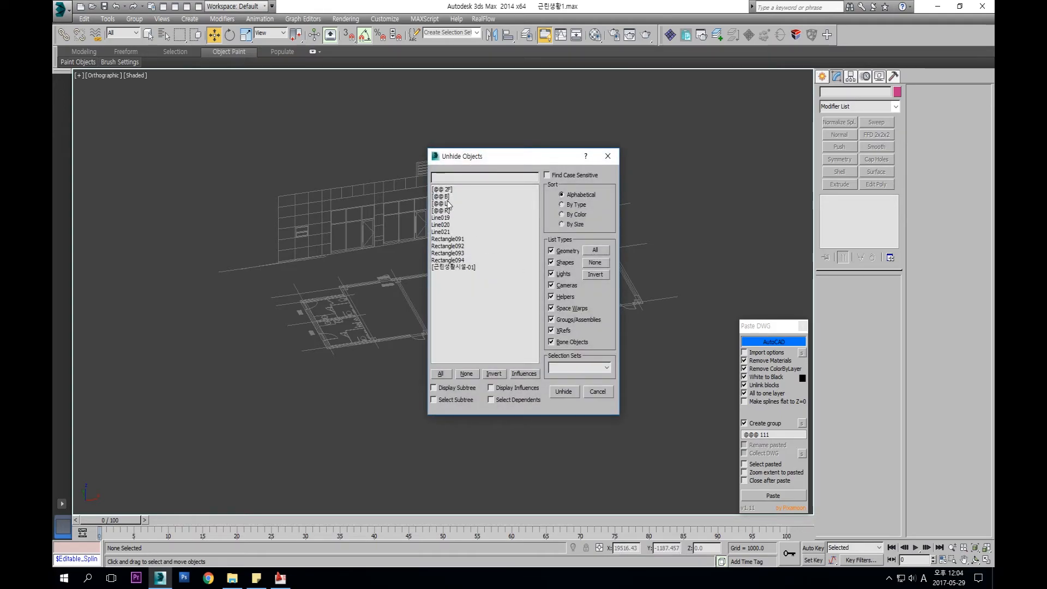
double_click(463, 268)
Select the complete building group and examine its facades, storefronts and roof from several angles
scroll(480, 364, up, 8)
click(444, 294)
alt+middle_drag(444, 294, 457, 342)
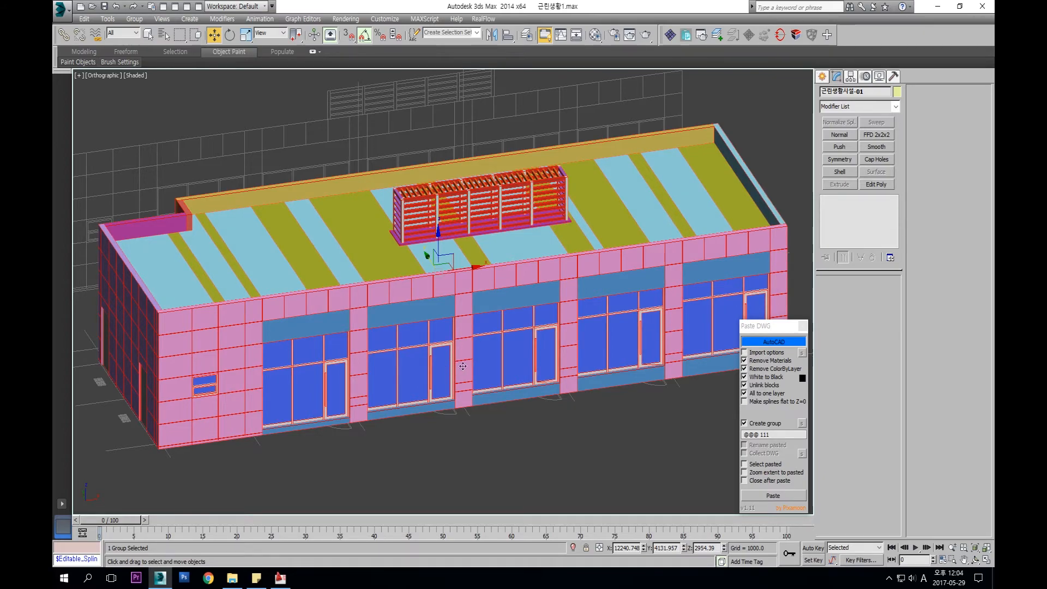
mouse_move(490, 347)
middle_down()
mouse_move(486, 338)
mouse_move(480, 346)
middle_up()
scroll(511, 348, down, 2)
scroll(224, 360, up, 2)
middle_drag(619, 258, 692, 372)
scroll(444, 325, down, 2)
alt+middle_drag(270, 380, 564, 275)
scroll(660, 297, up, 3)
scroll(338, 466, down, 3)
alt+middle_drag(370, 437, 676, 366)
scroll(600, 371, up, 3)
middle_drag(297, 414, 339, 348)
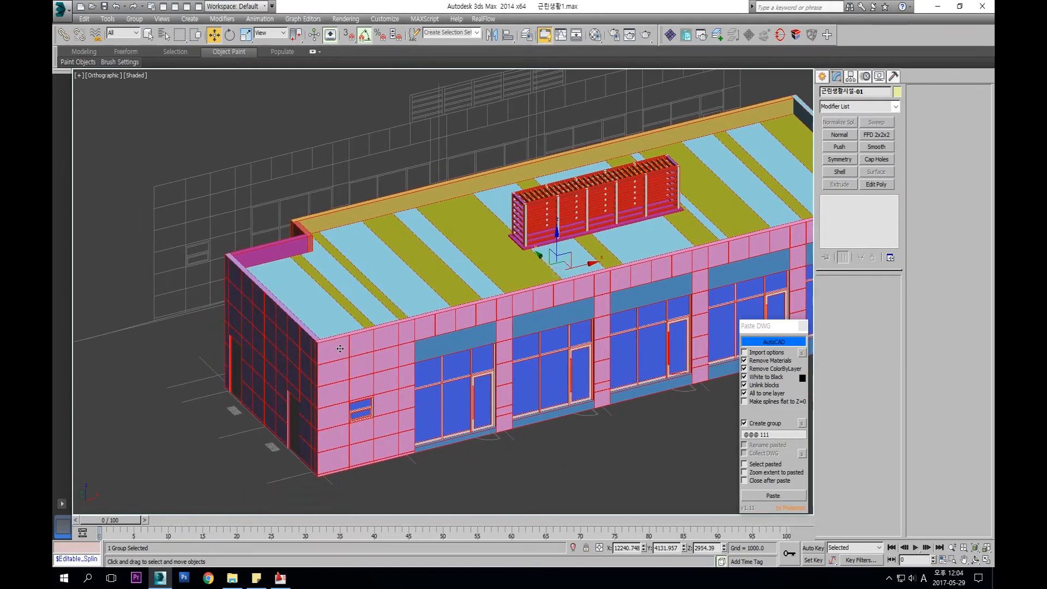
Pick the front facade's panel joint lines inside the building group and examine them up close around the building corner
scroll(339, 347, up, 6)
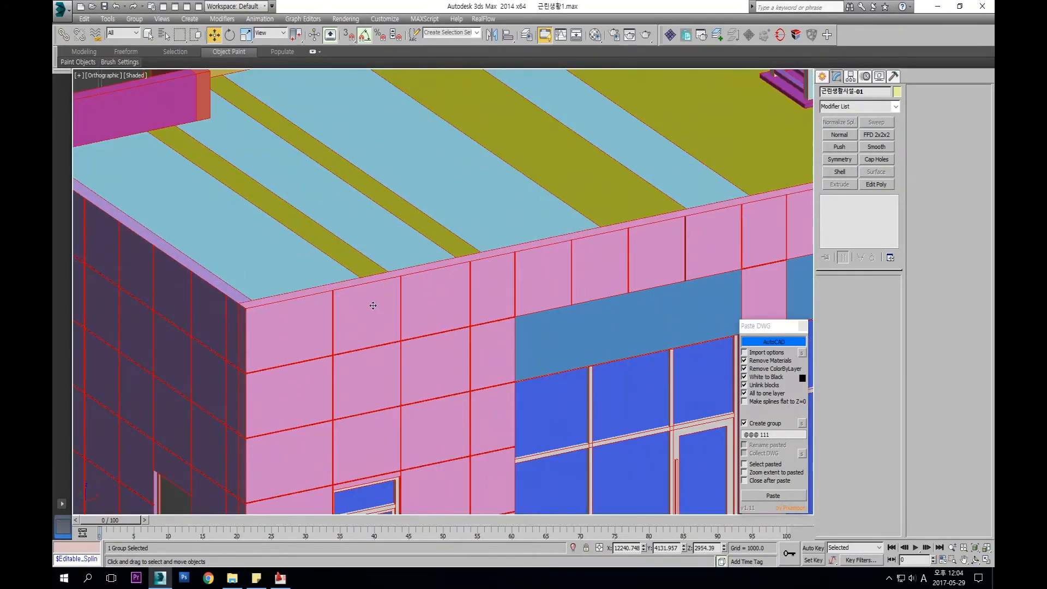
key(F3)
click(333, 312)
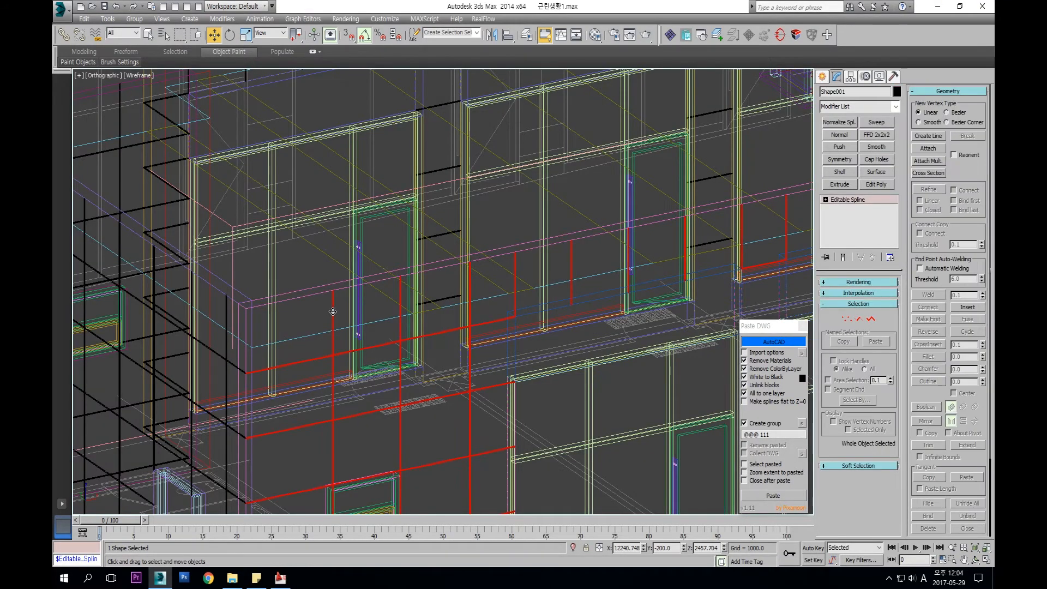
key(F3)
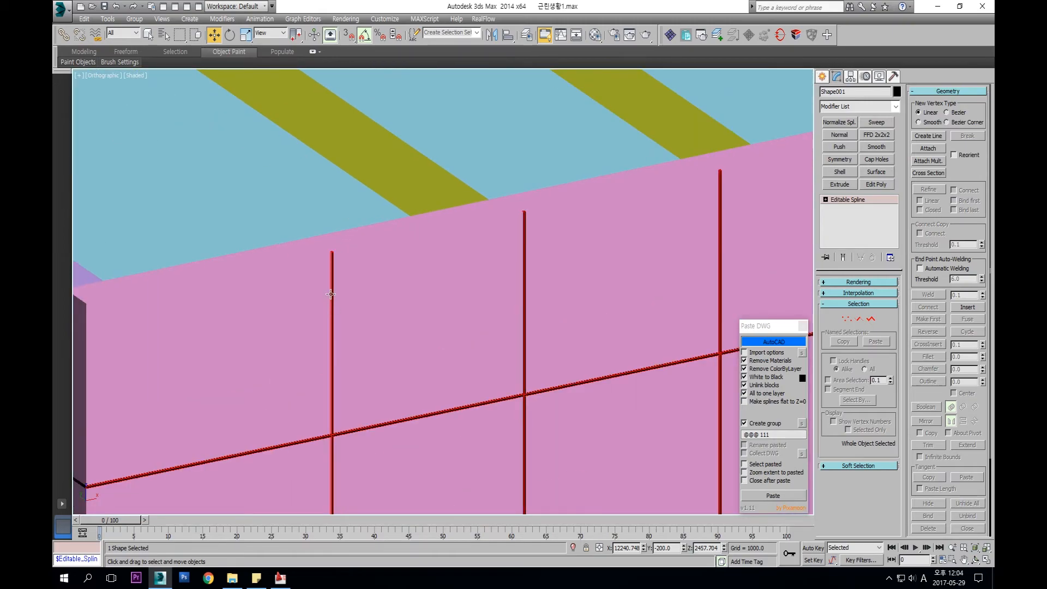
scroll(331, 294, up, 2)
scroll(316, 256, down, 4)
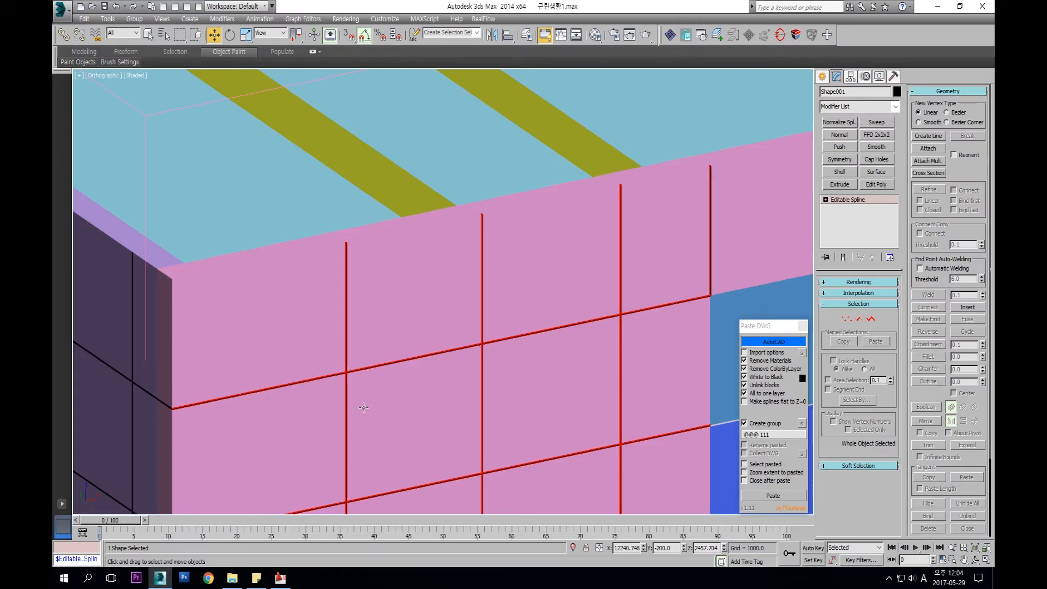
middle_drag(316, 334, 447, 312)
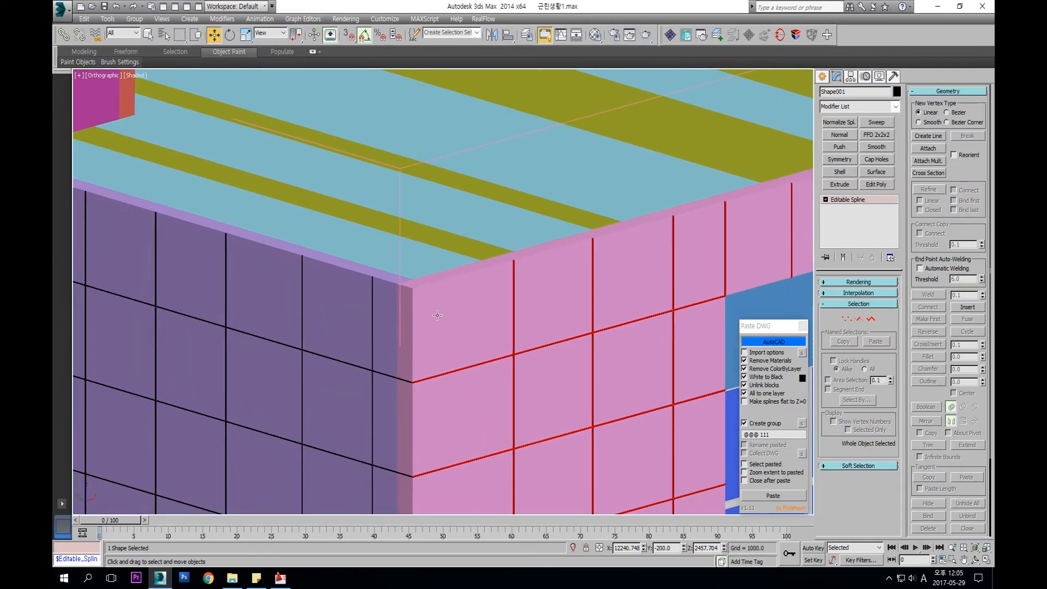
scroll(406, 381, up, 2)
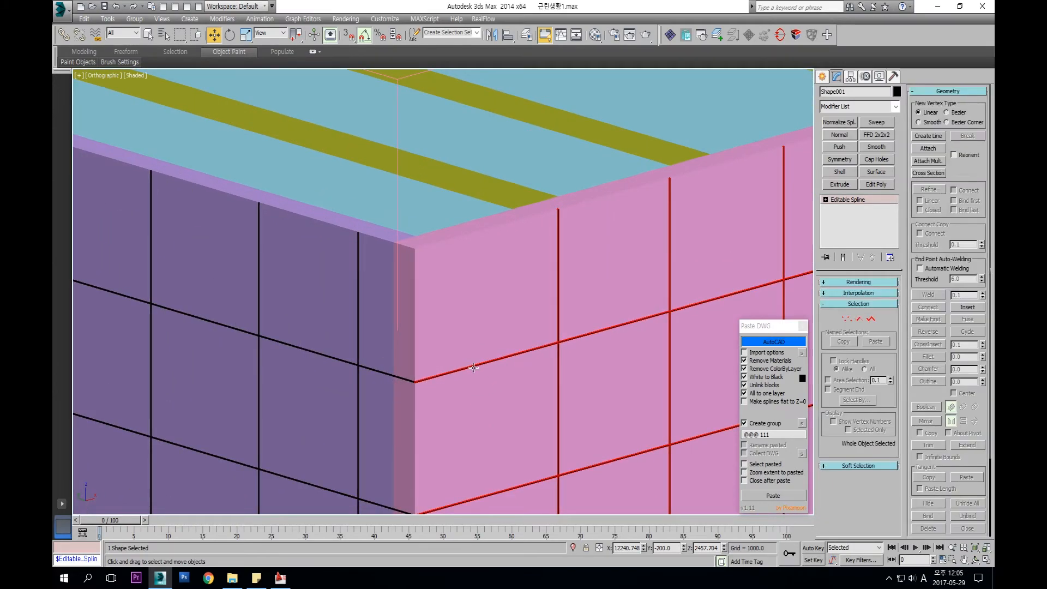
middle_drag(486, 362, 482, 364)
scroll(465, 344, down, 2)
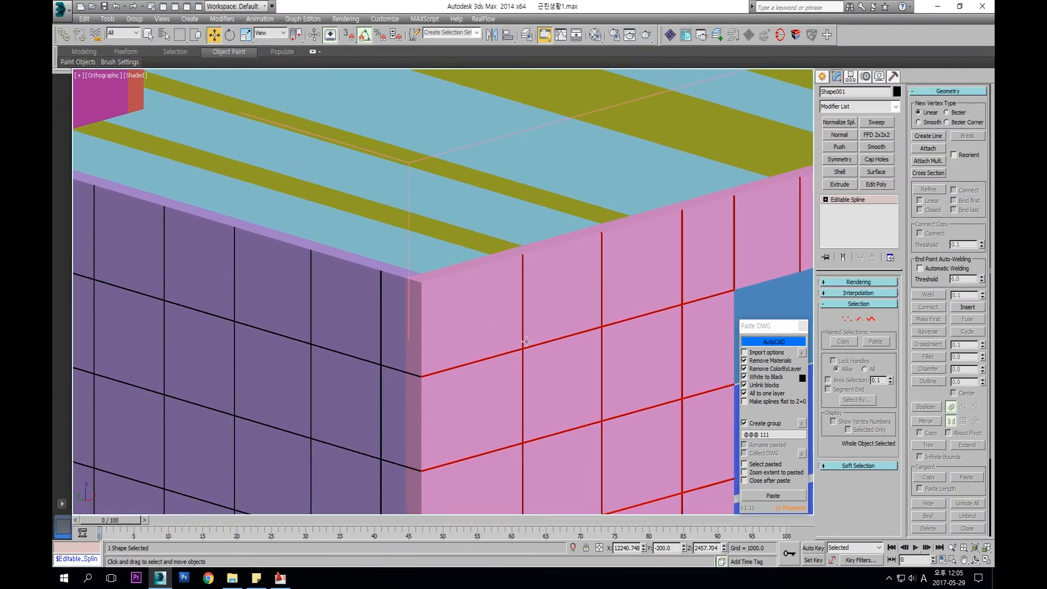
middle_drag(538, 295, 533, 299)
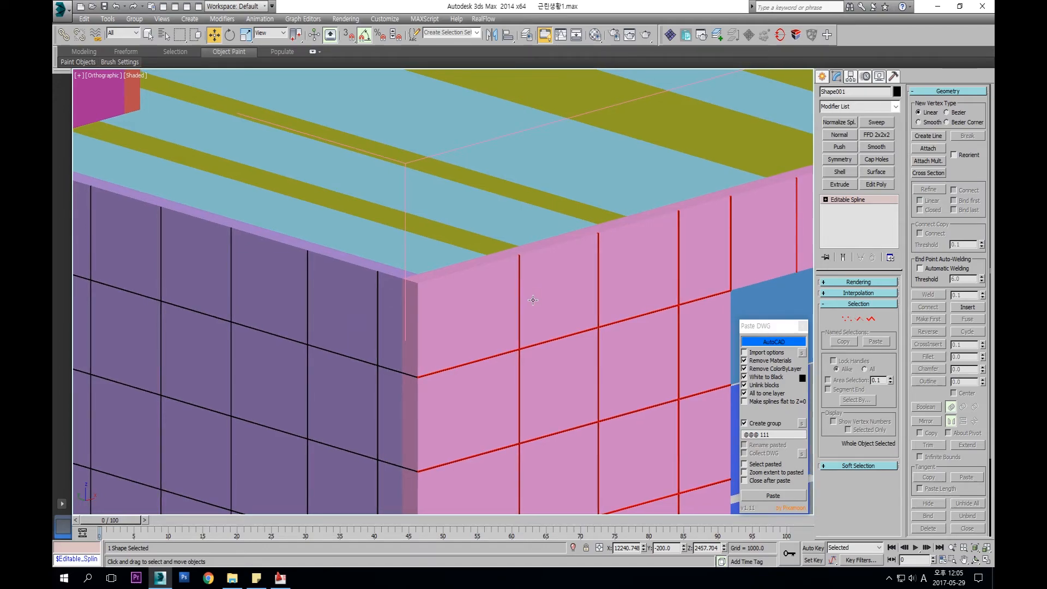
middle_drag(553, 365, 535, 304)
scroll(522, 362, down, 2)
scroll(535, 304, up, 4)
scroll(541, 262, down, 5)
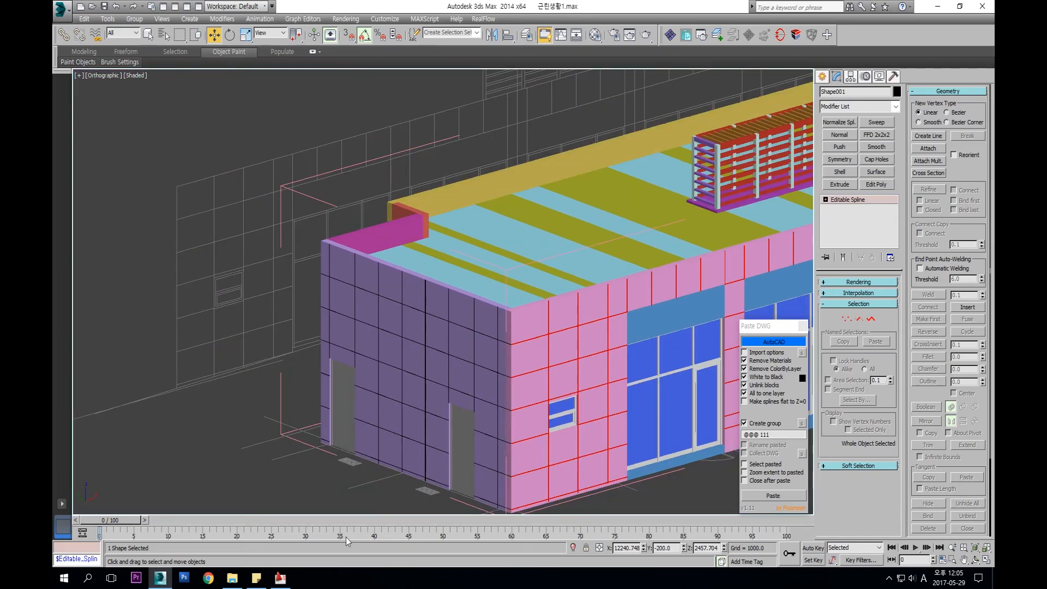
Switch to AutoCAD, examine the panel joint lines on the front elevation (정면도), and return to 3ds Max
click(280, 578)
middle_drag(469, 259, 877, 203)
scroll(617, 378, down, 1)
middle_drag(616, 378, 606, 248)
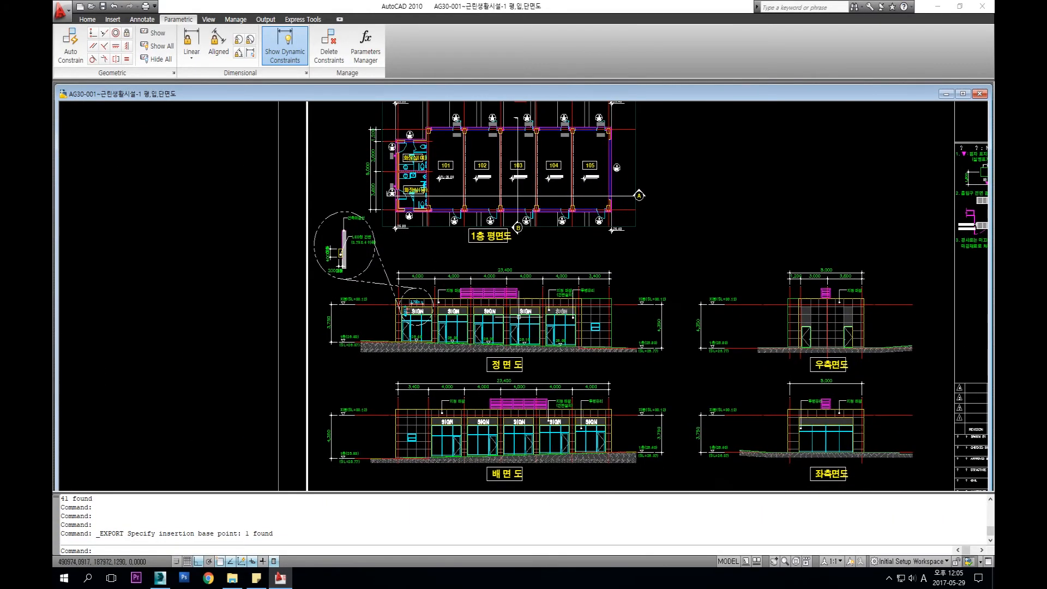
scroll(518, 303, up, 3)
click(542, 297)
click(528, 297)
key(Escape)
key(Escape)
key(Escape)
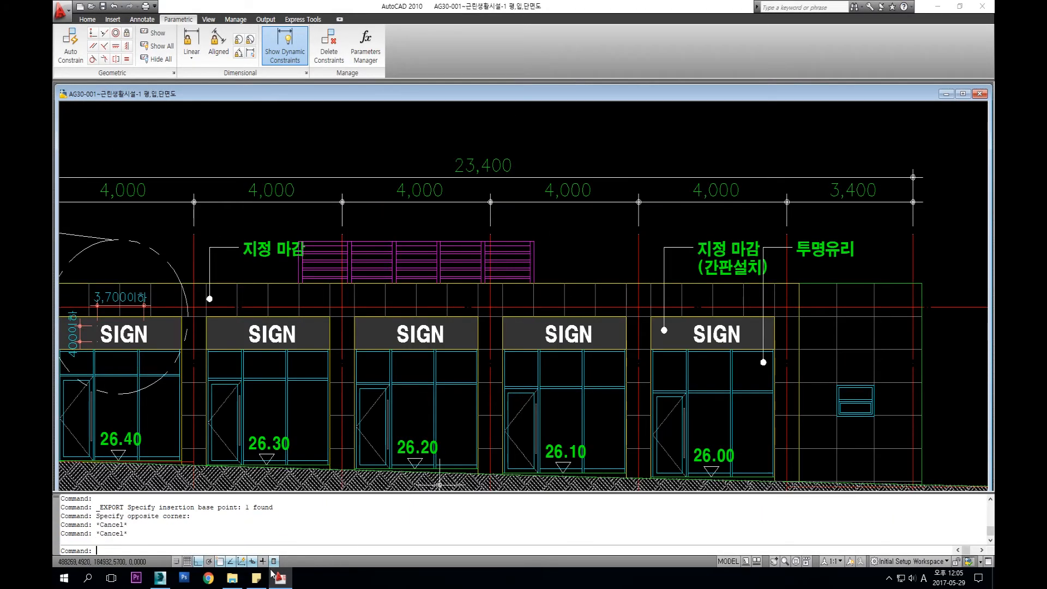
click(158, 578)
Inspect the joint lines' spline rendering settings, toggling their viewport rendering off and on to compare the display
scroll(539, 275, up, 6)
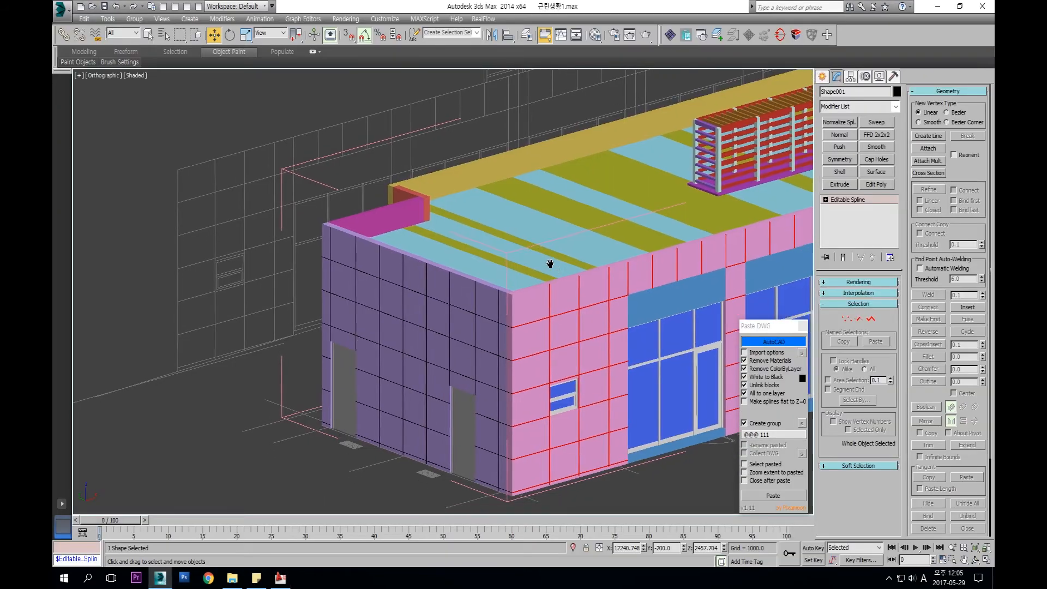
scroll(532, 256, up, 3)
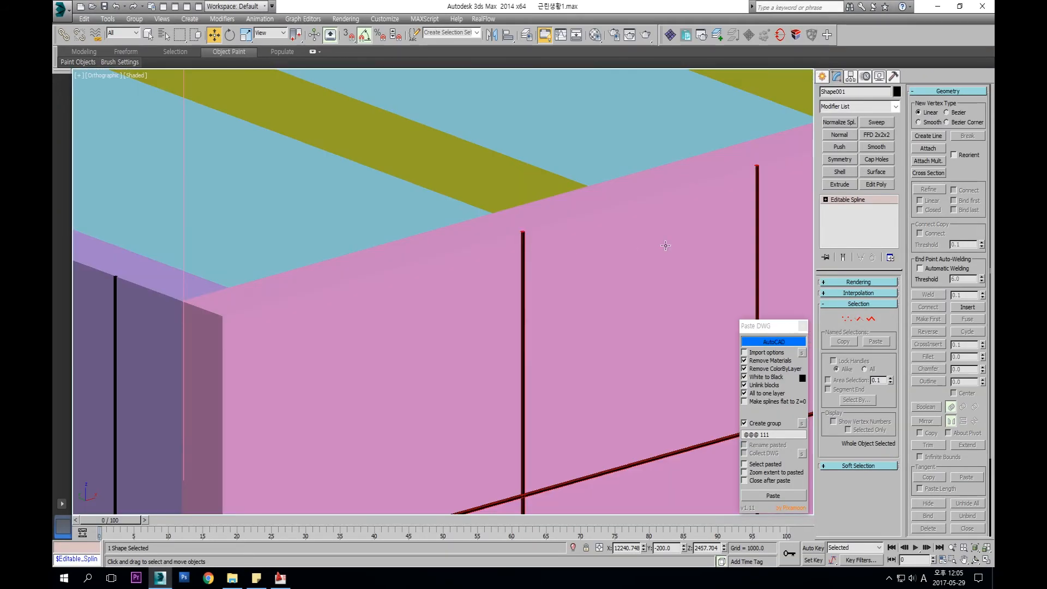
click(856, 282)
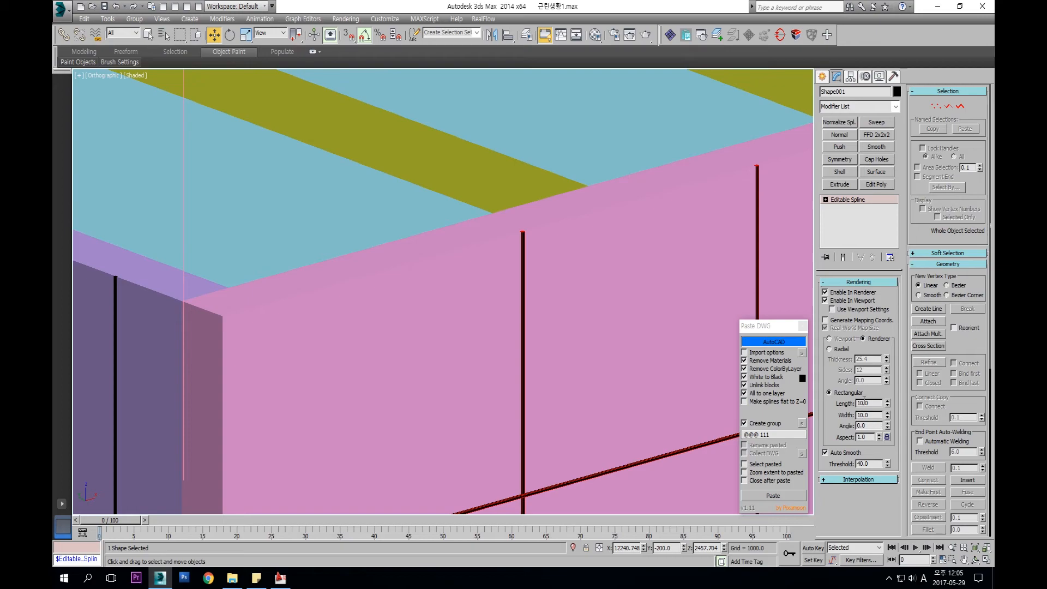
click(824, 300)
click(825, 300)
click(825, 300)
click(824, 300)
Select the roof object and close the open building group 근린생활시설-01
scroll(522, 353, down, 10)
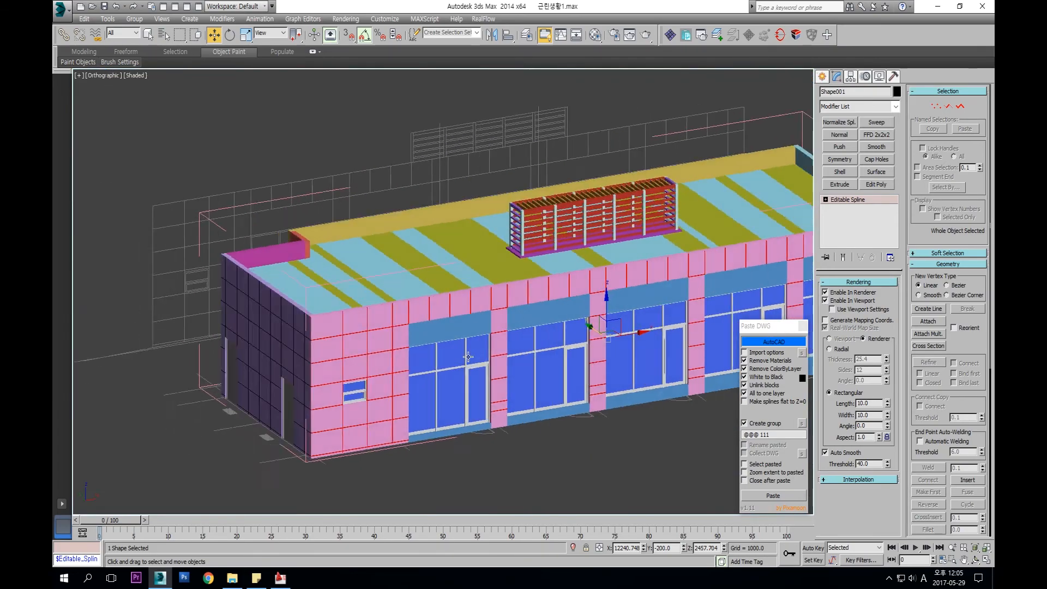
middle_drag(522, 354, 552, 368)
click(686, 210)
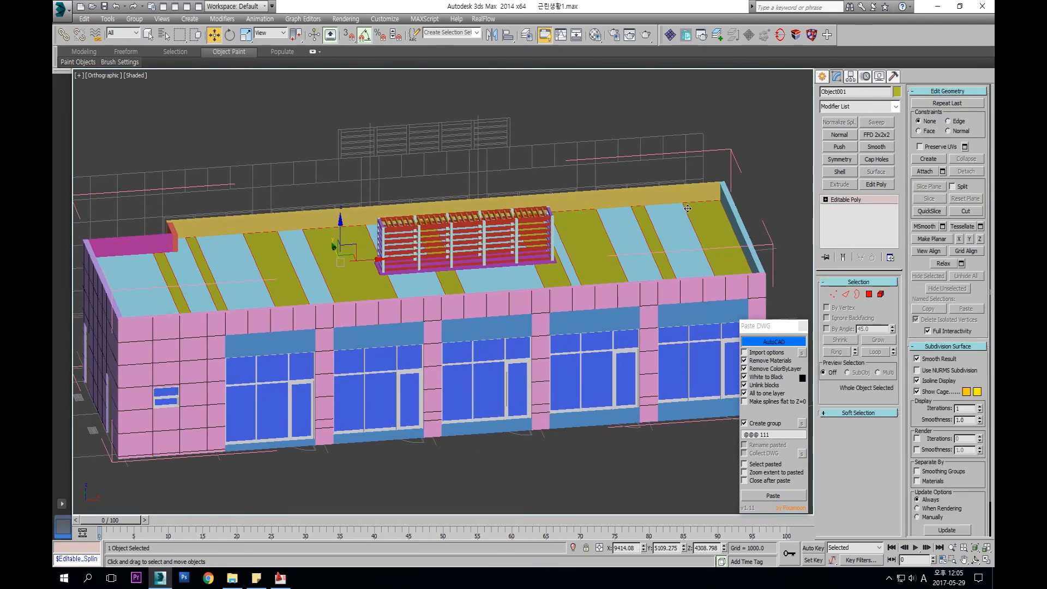
key(alt+g)
alt+middle_drag(586, 266, 629, 269)
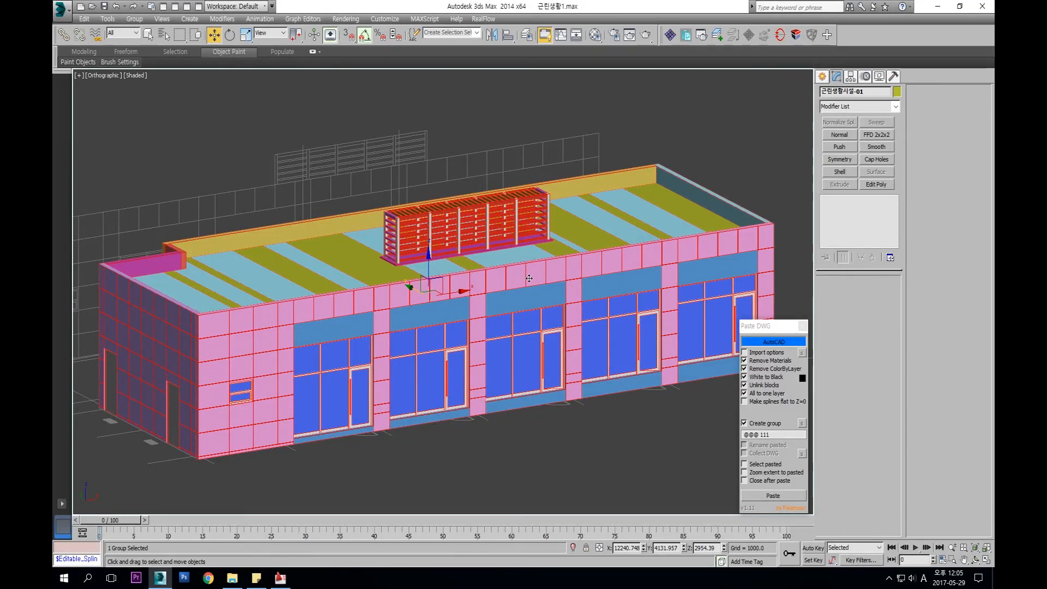
Review the closed building group as a whole, orbiting around its front, side and roof
alt+middle_drag(531, 272, 591, 295)
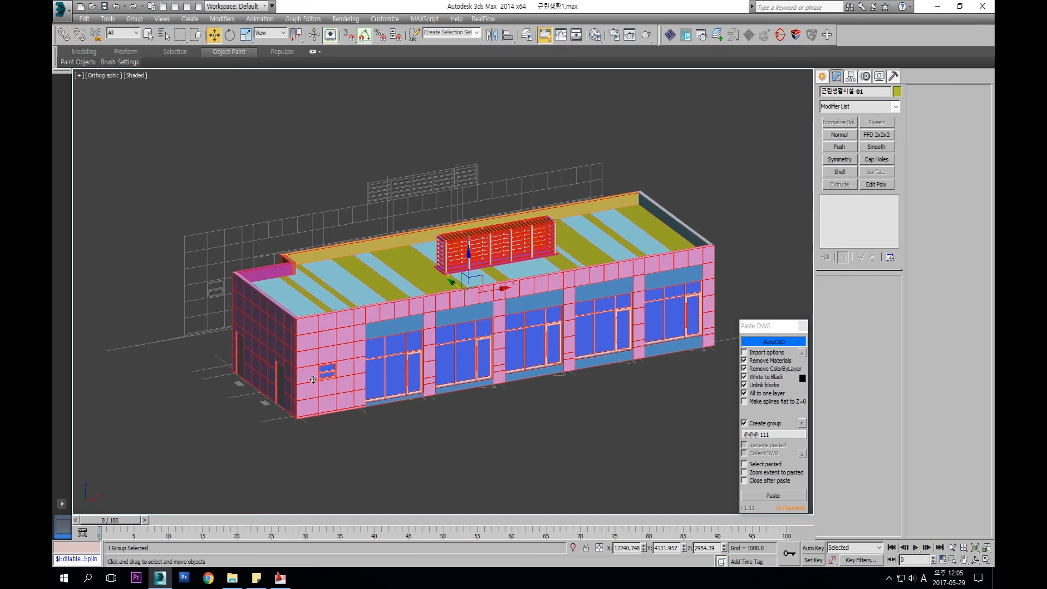
middle_drag(322, 350, 290, 370)
click(697, 250)
click(650, 254)
scroll(649, 254, up, 3)
scroll(650, 254, down, 3)
mouse_move(516, 280)
alt+middle_down()
mouse_move(506, 278)
mouse_move(518, 272)
alt+middle_up()
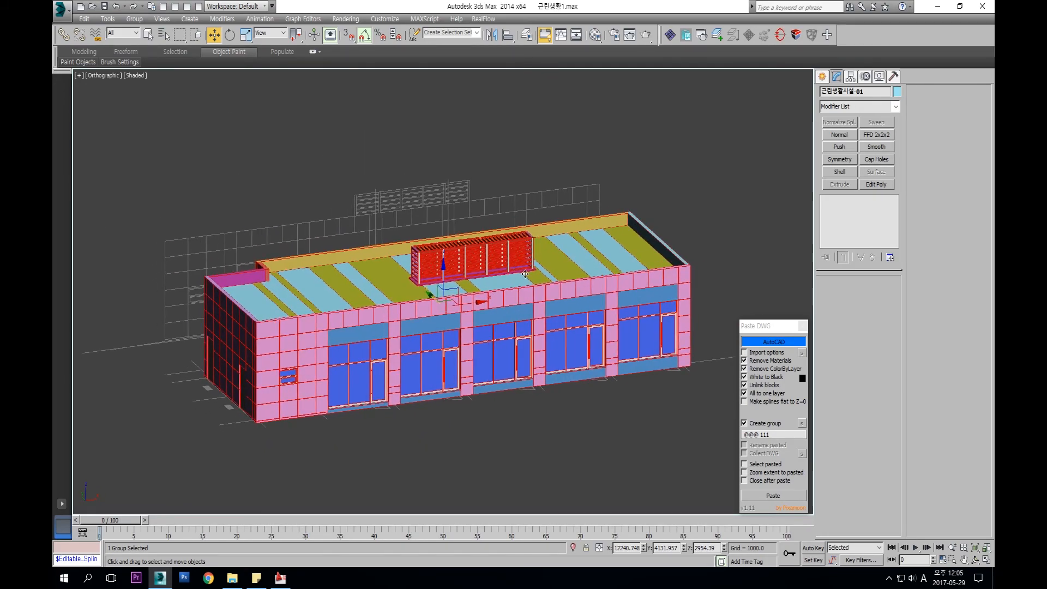
scroll(525, 273, up, 3)
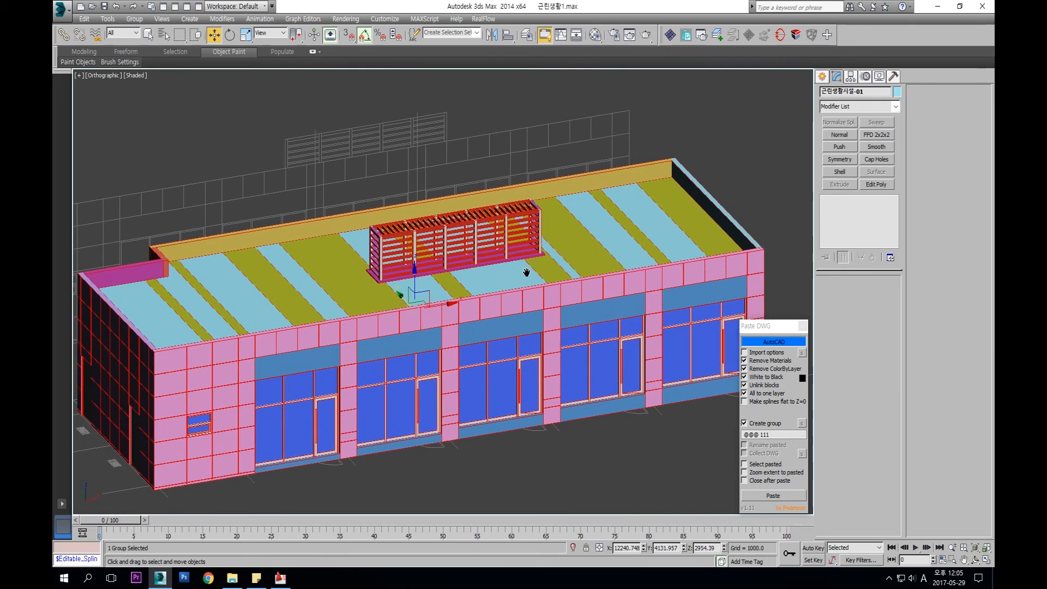
scroll(527, 272, down, 4)
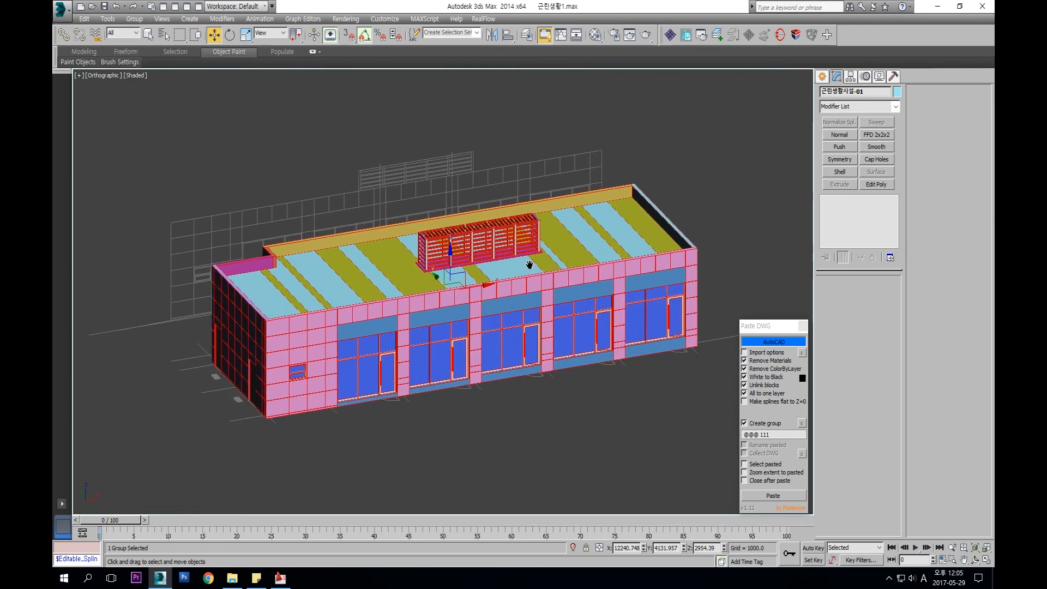
scroll(526, 269, up, 3)
scroll(507, 277, down, 3)
scroll(502, 278, up, 3)
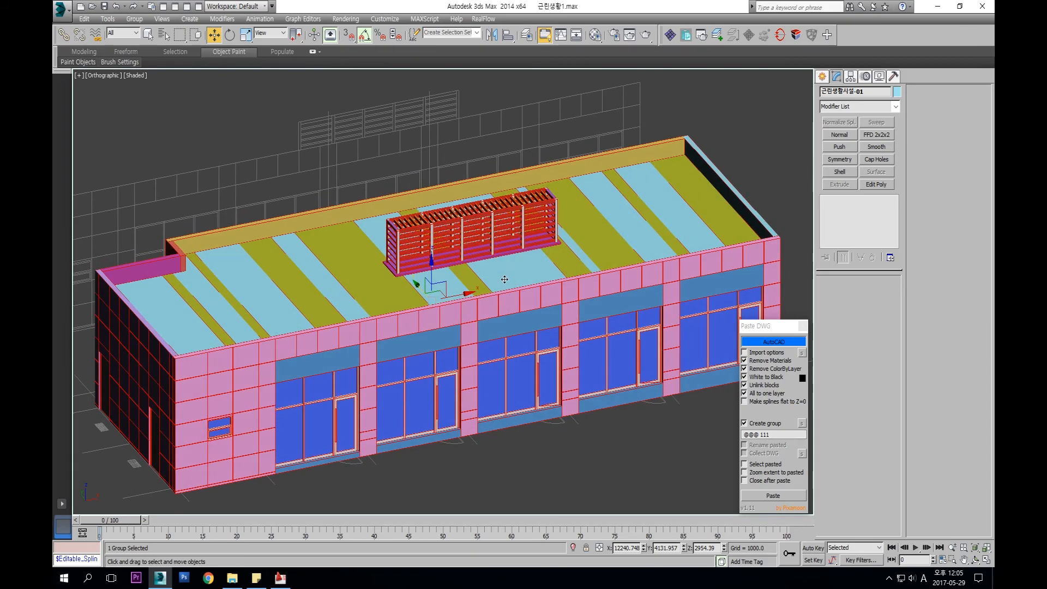
scroll(505, 277, down, 3)
scroll(506, 275, up, 3)
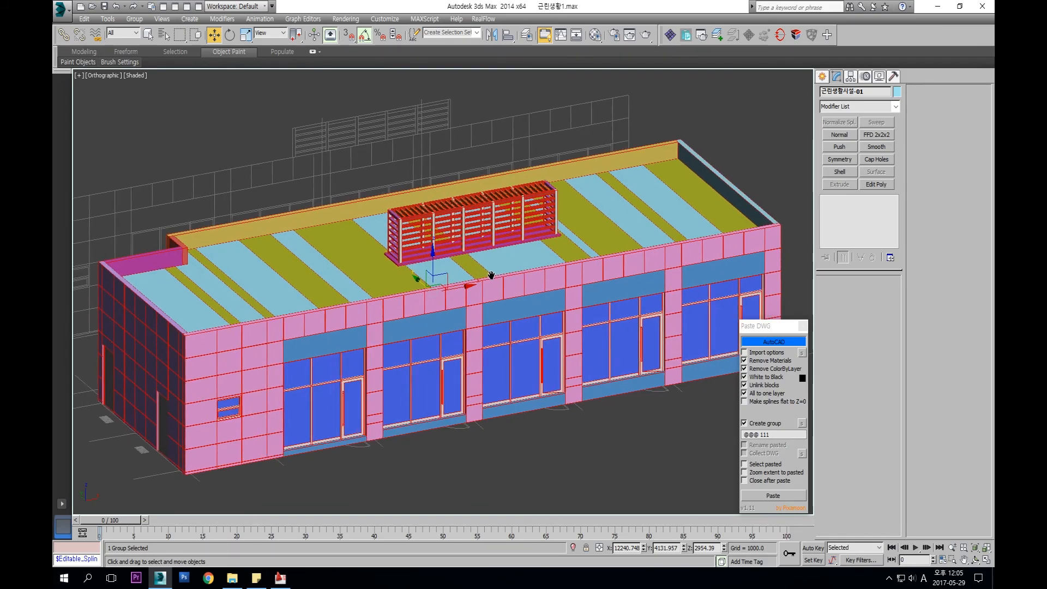
scroll(493, 264, down, 3)
alt+middle_drag(492, 264, 626, 262)
scroll(534, 268, up, 3)
alt+middle_drag(534, 268, 595, 274)
alt+middle_drag(448, 281, 580, 274)
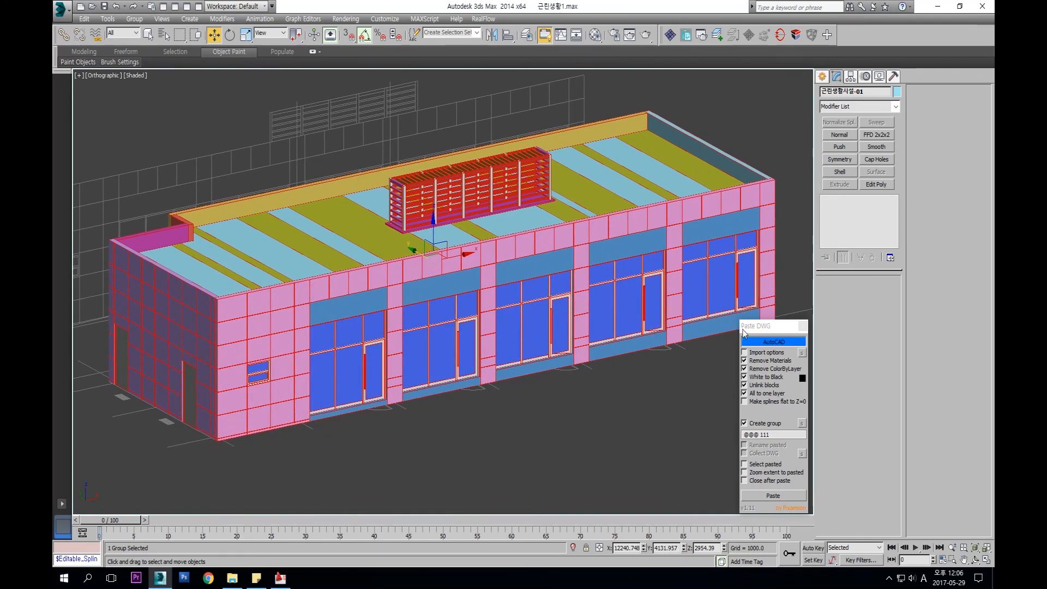
Close the Paste DWG window and reselect the building group
click(770, 325)
click(804, 326)
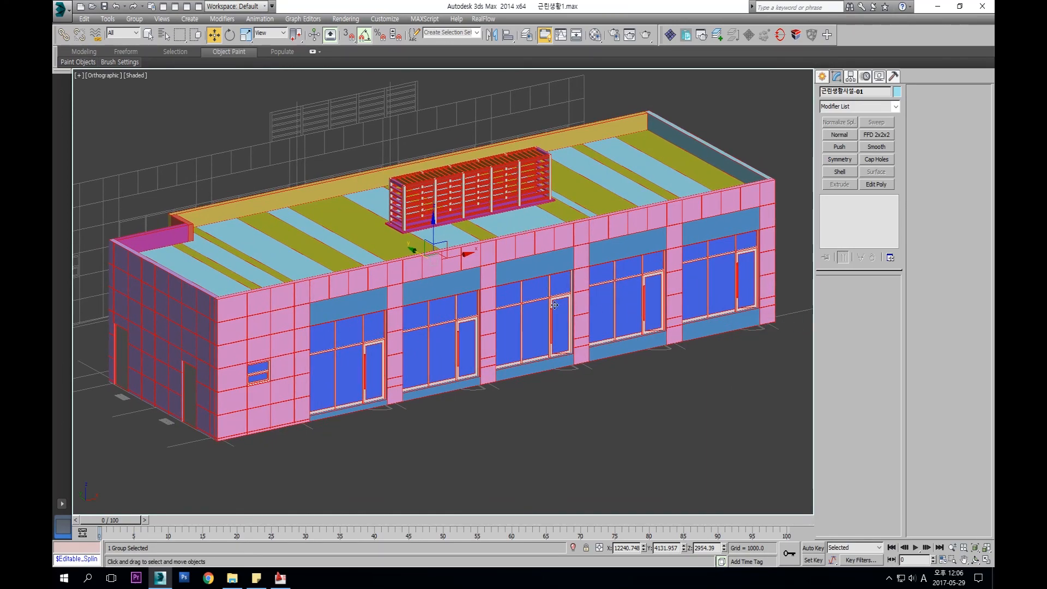
middle_drag(582, 359, 580, 357)
click(669, 480)
click(560, 355)
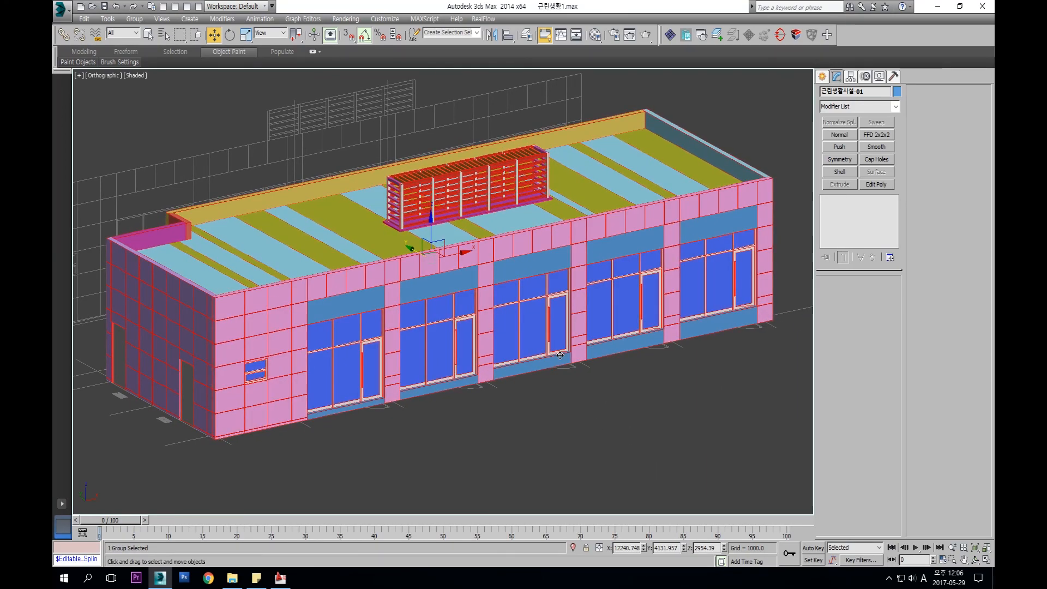